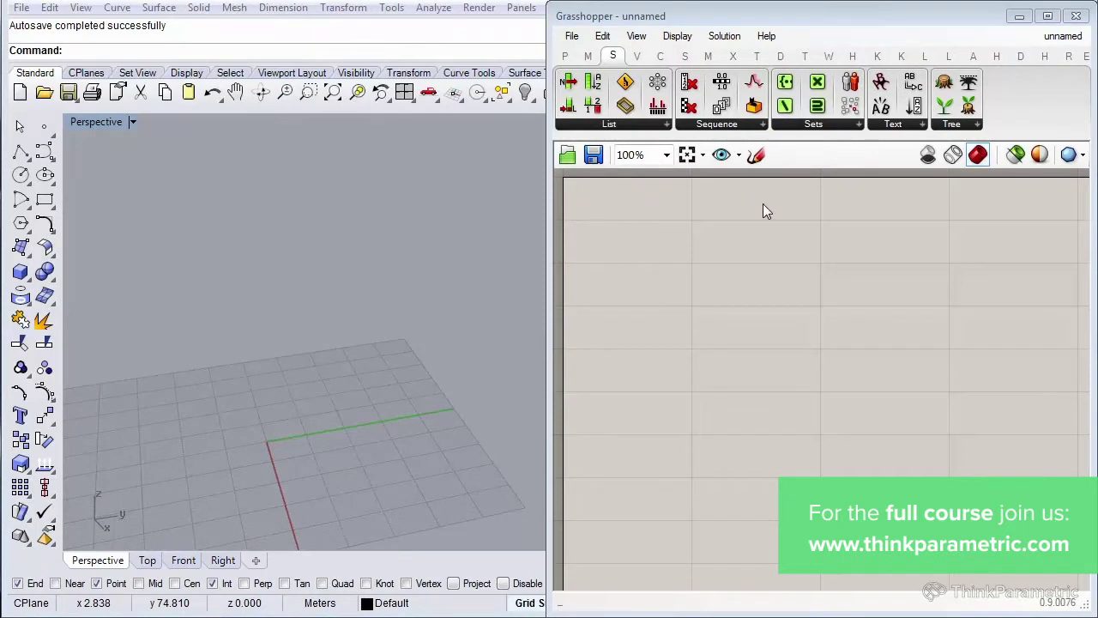
Expand the Sequence group dropdown on the Sets tab.
left_click(724, 126)
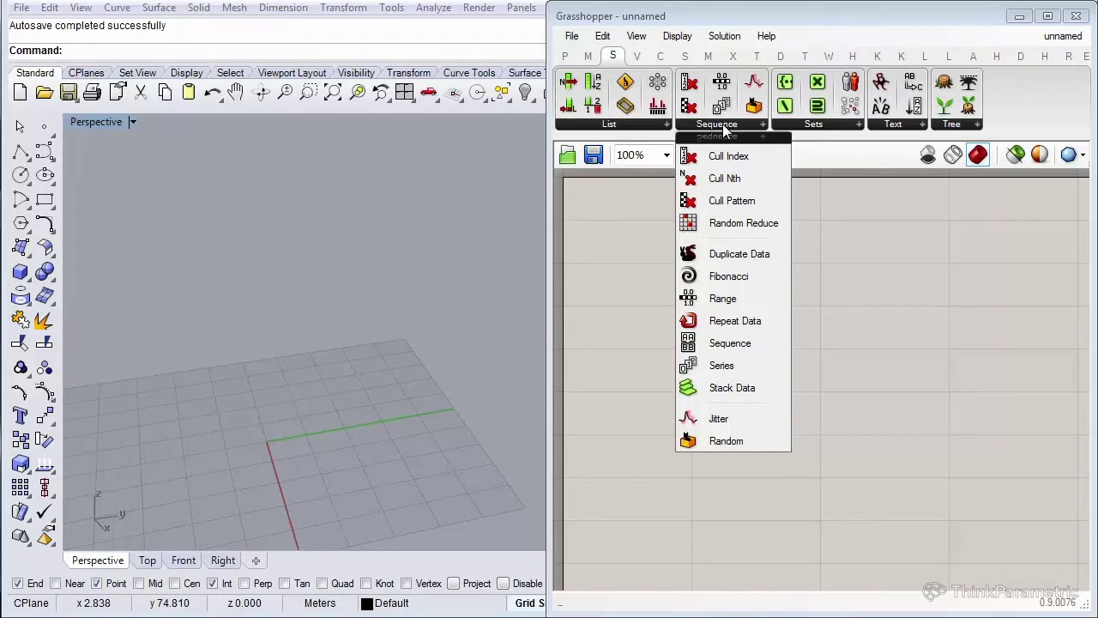
Place Cull Pattern from the dropdown, then a Dispatch component (searched 'disp') below it.
left_click(738, 200)
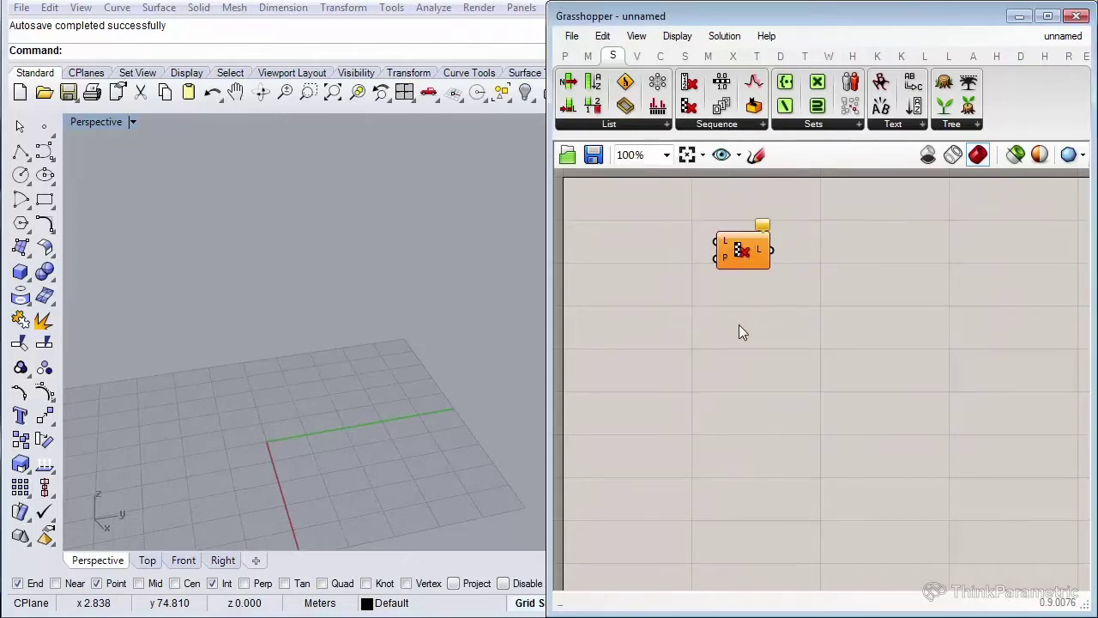
right_click_drag(738, 325, 722, 297)
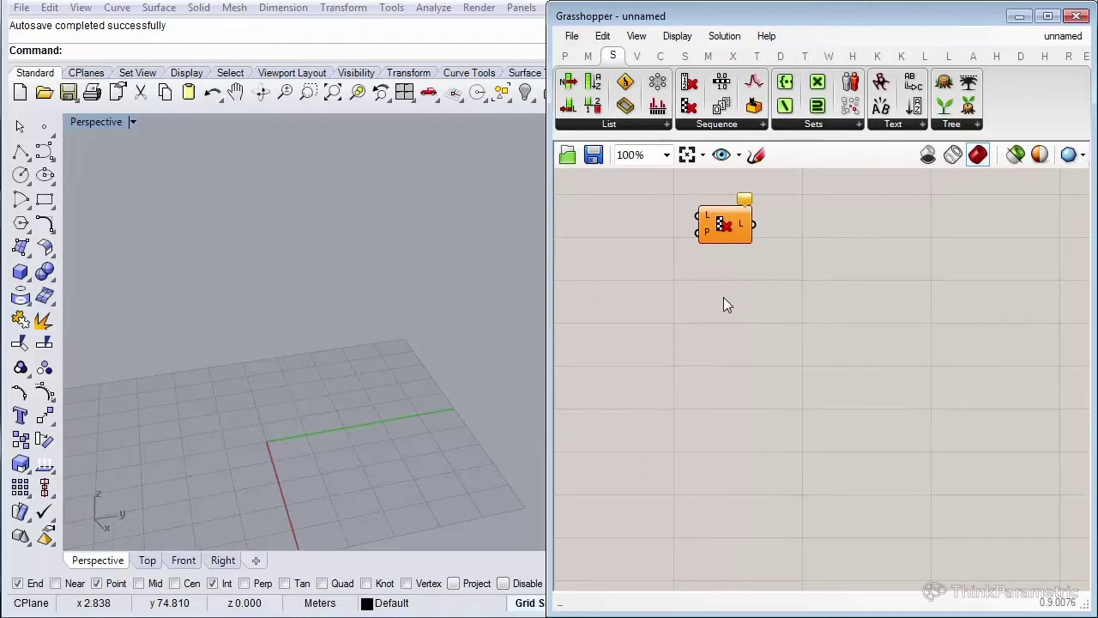
double_click(723, 298)
type("dis")
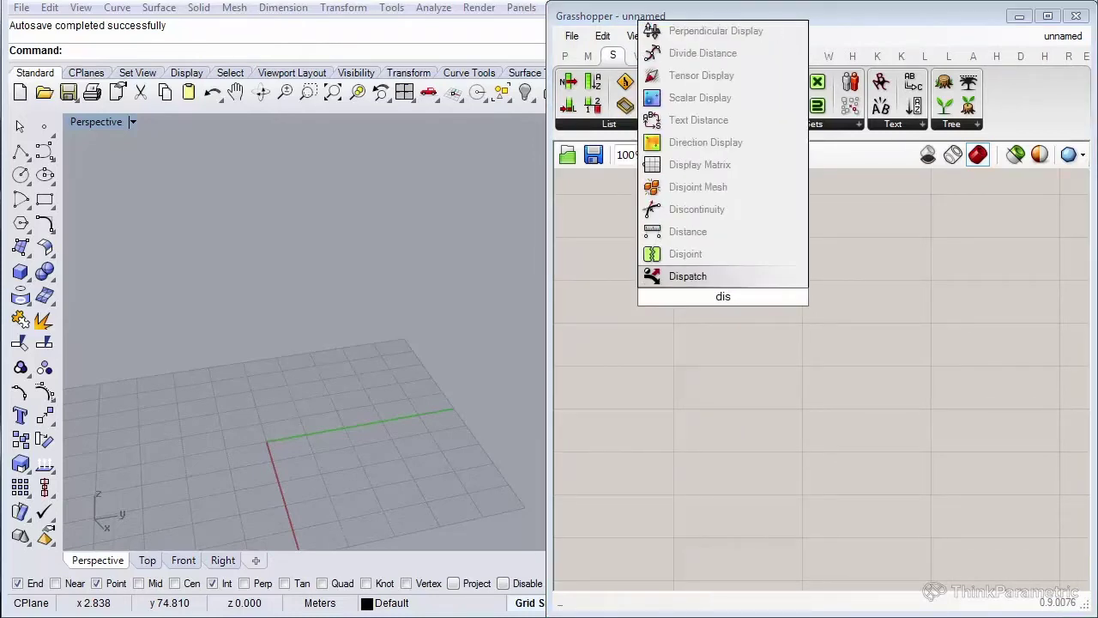
type("p")
left_click(688, 275)
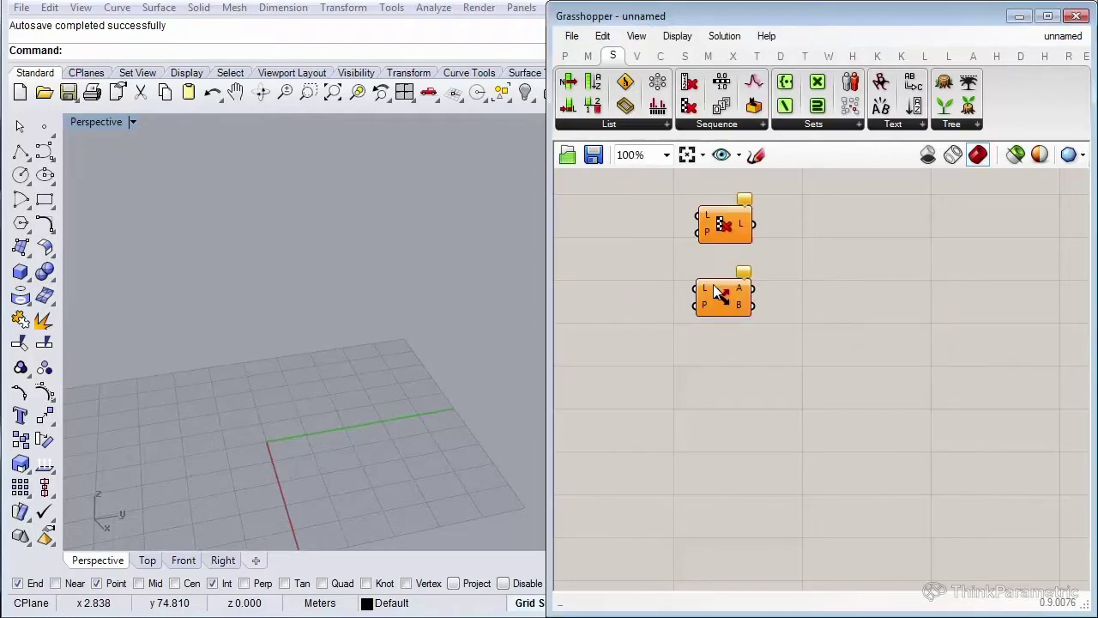
right_click_drag(719, 230, 758, 340)
left_click(758, 341)
left_click(764, 412)
left_click_drag(756, 333, 767, 320)
Shift Cull Pattern and Dispatch right, then place and delete an unwanted Panel.
left_click_drag(764, 427, 798, 436)
left_click_drag(768, 336, 790, 336)
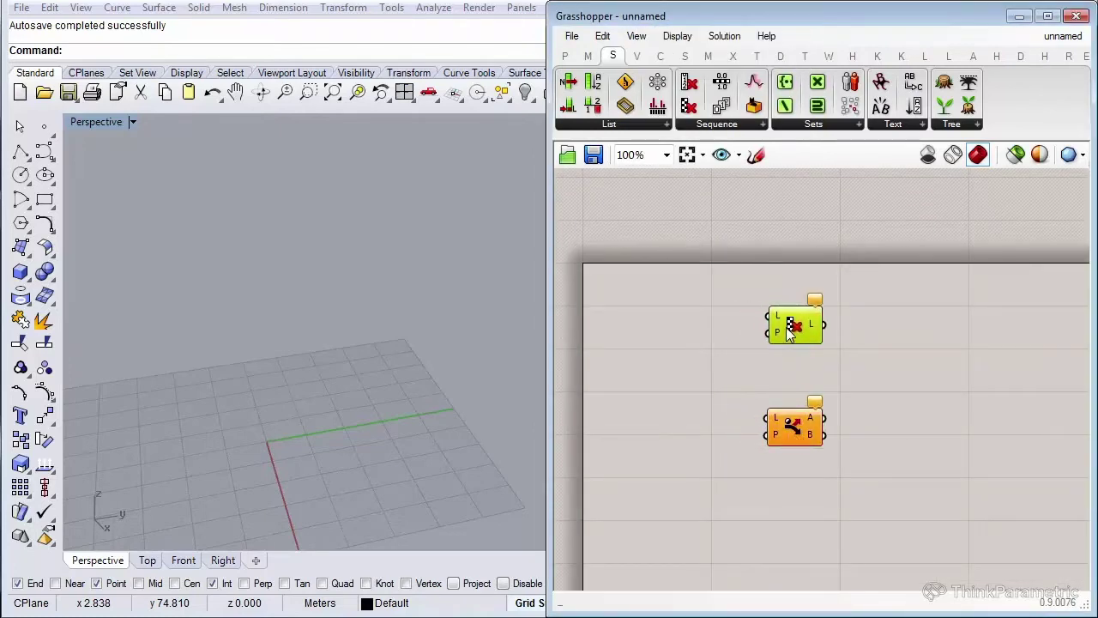
double_click(621, 330)
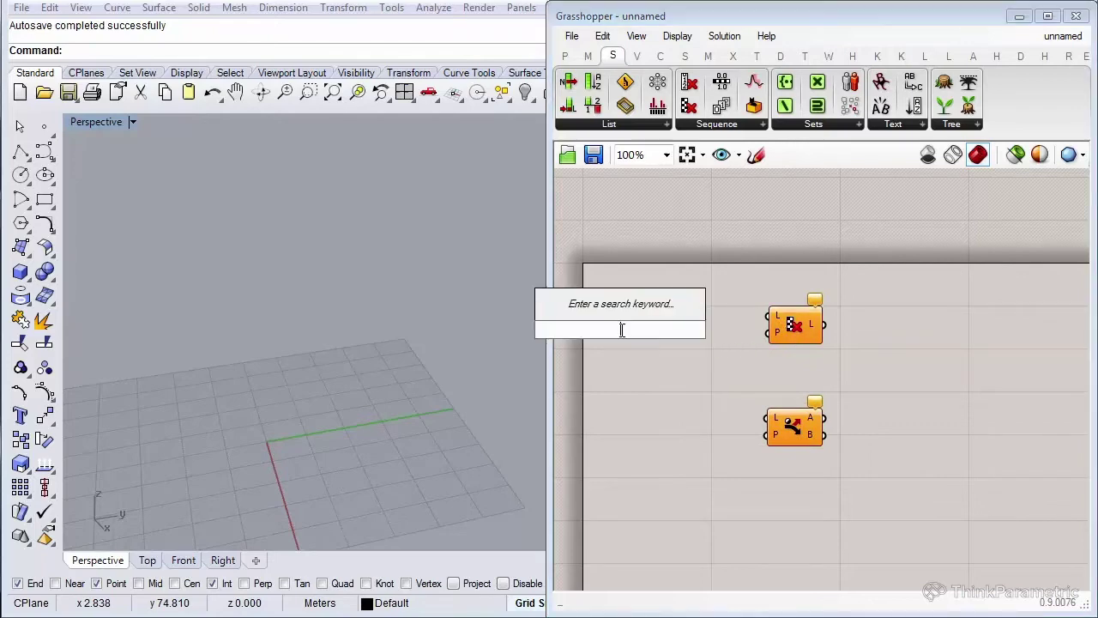
type("panel")
left_click(619, 294)
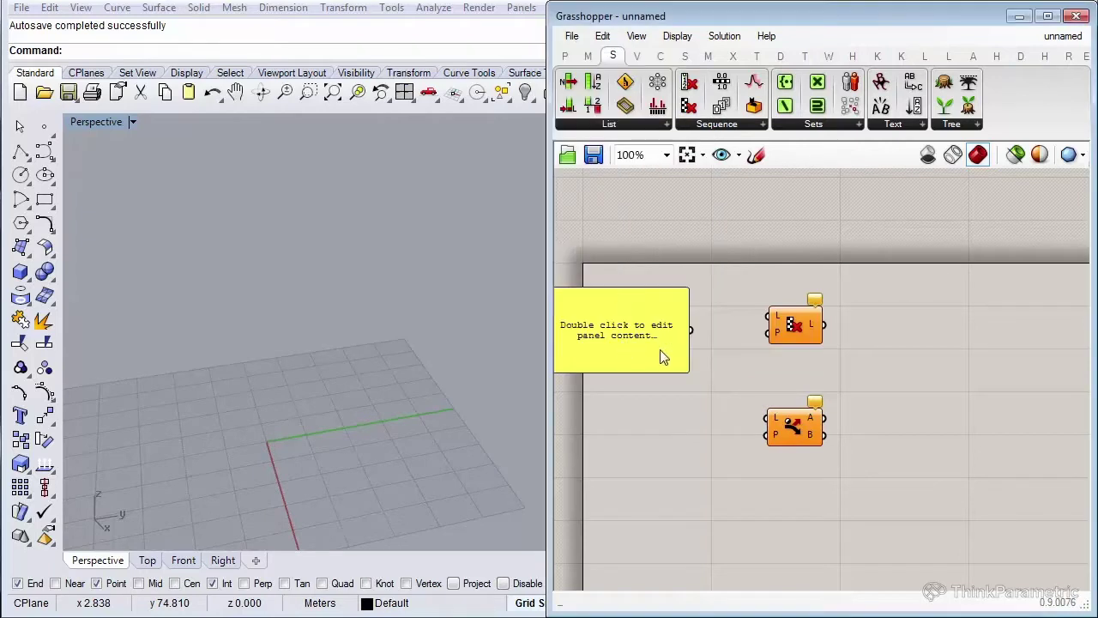
right_click_drag(708, 344, 725, 295)
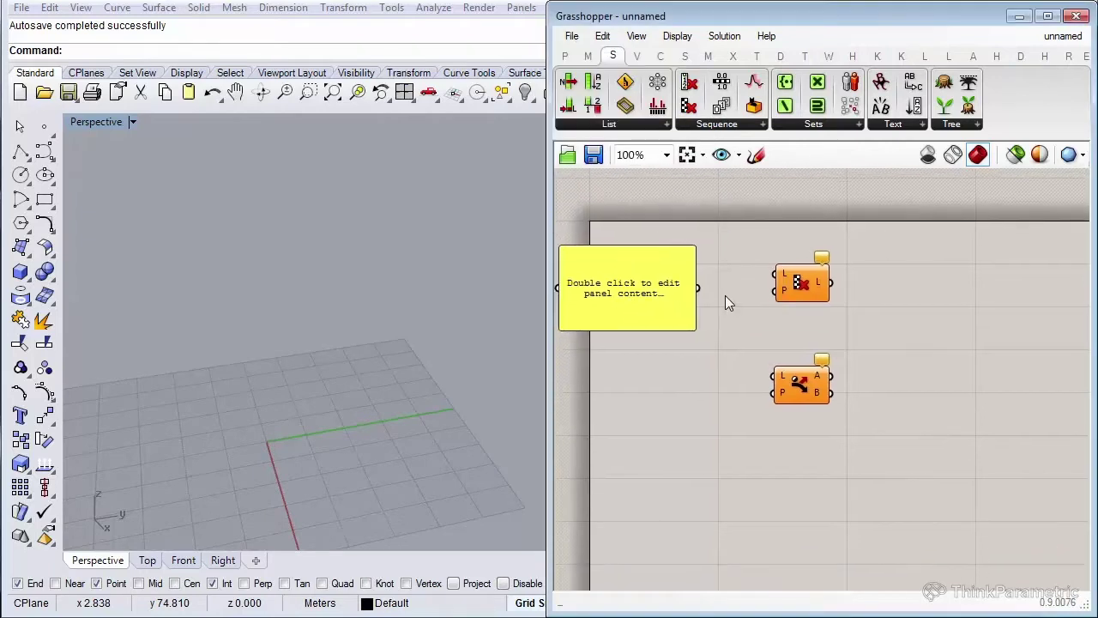
left_click(620, 300)
key("Delete")
Place a Series component on the left and rearrange Cull Pattern and Dispatch.
double_click(645, 300)
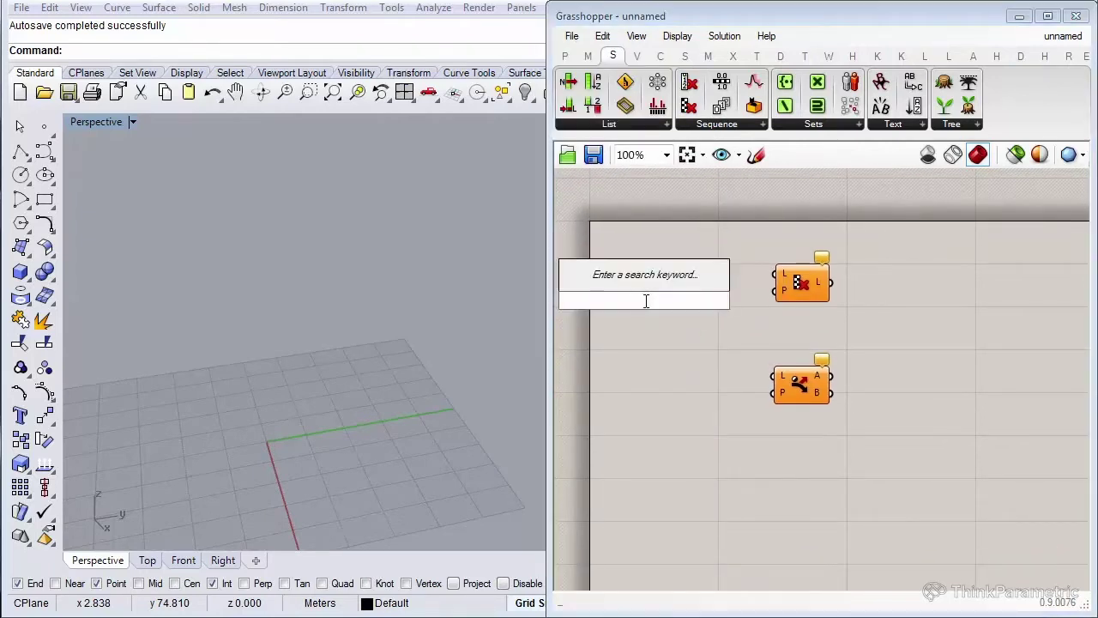
type("ser")
left_click(639, 281)
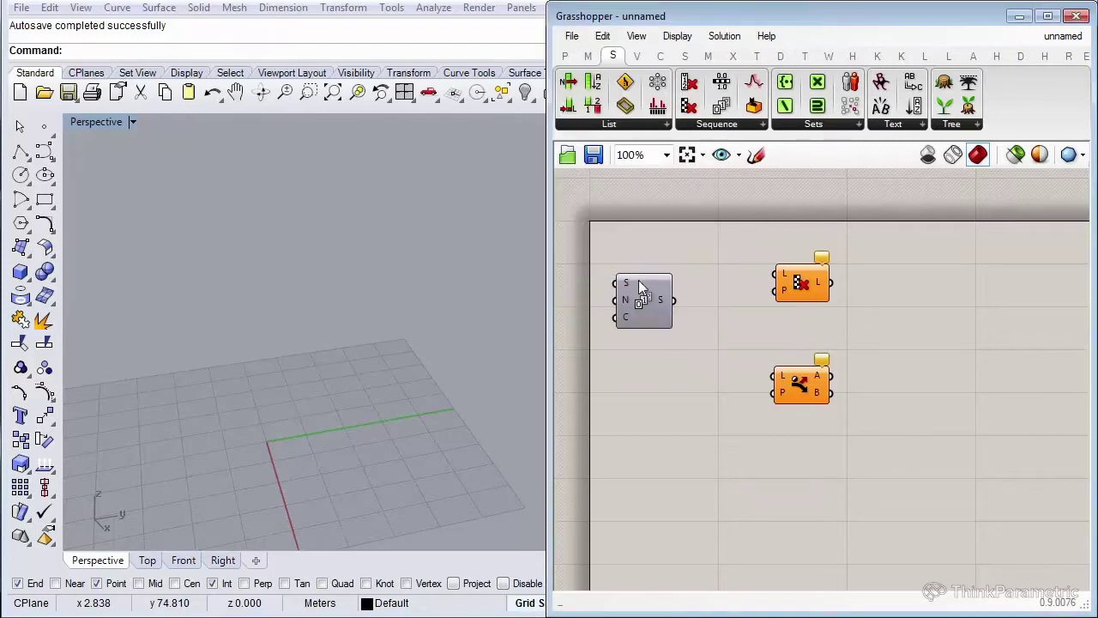
left_click_drag(815, 286, 865, 270)
left_click_drag(805, 396, 870, 414)
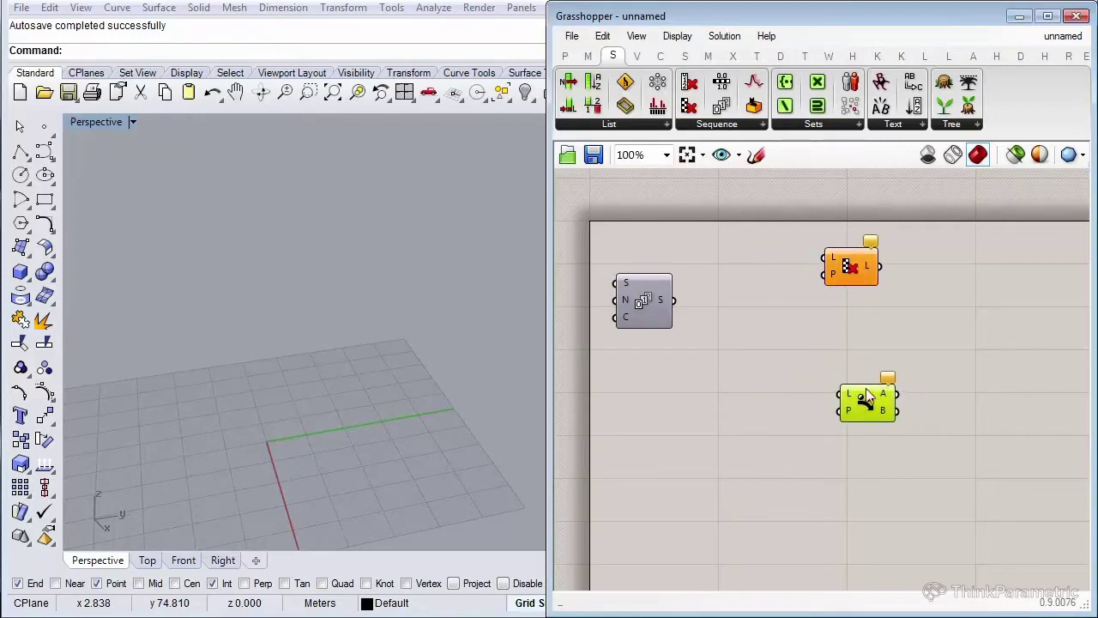
left_click_drag(854, 270, 874, 266)
Add a Panel wired to the Series output, stretched to show values 0.0–9.0.
double_click(742, 373)
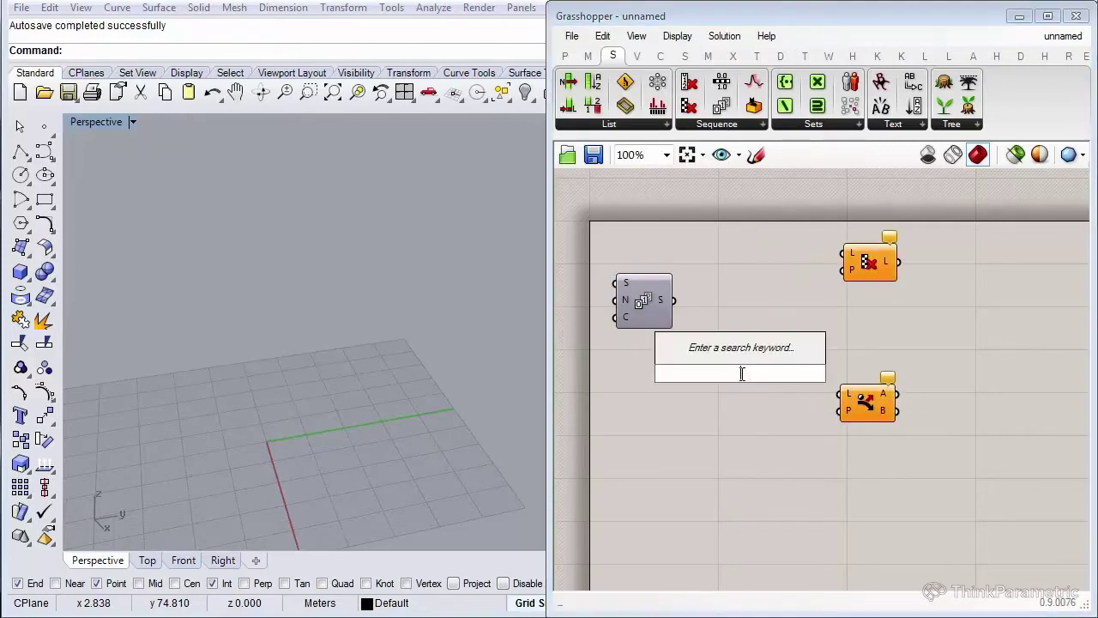
type("pane")
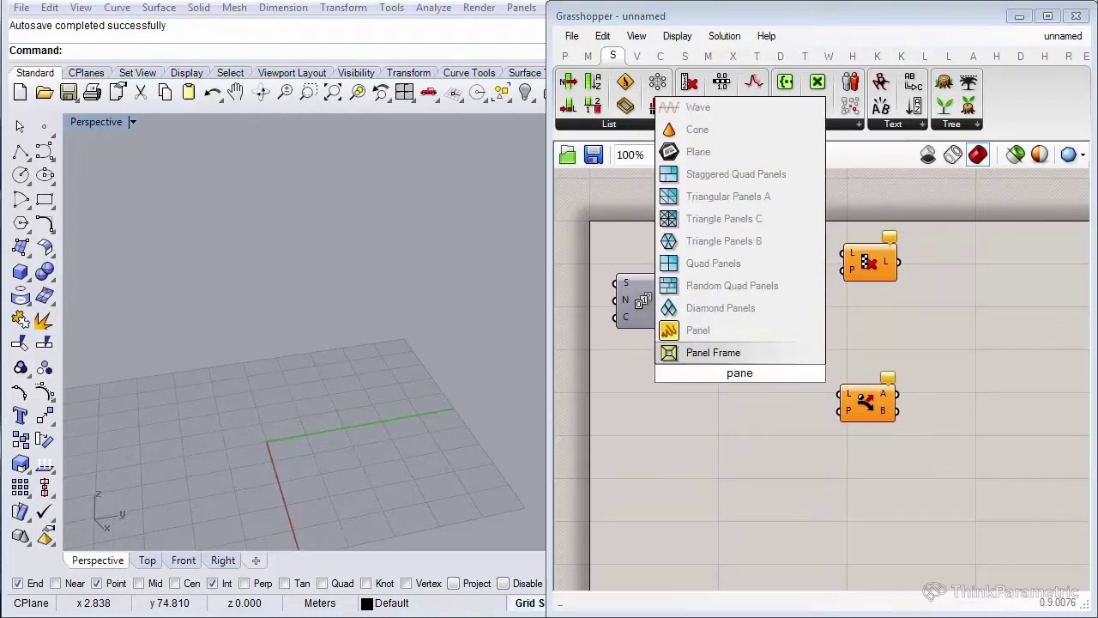
left_click(737, 333)
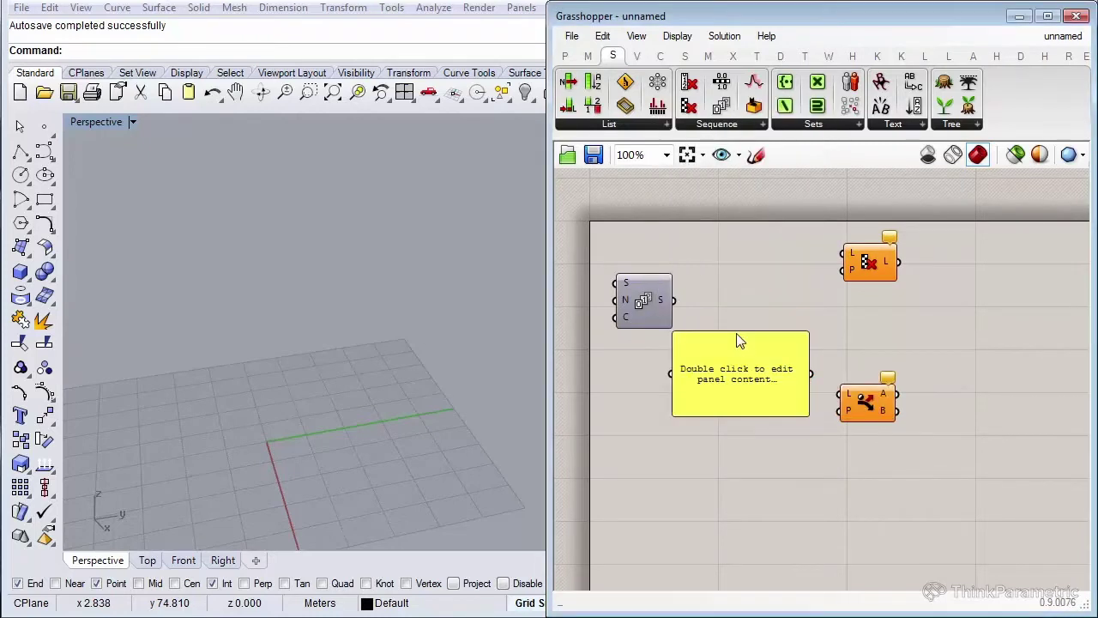
left_click_drag(740, 340, 759, 285)
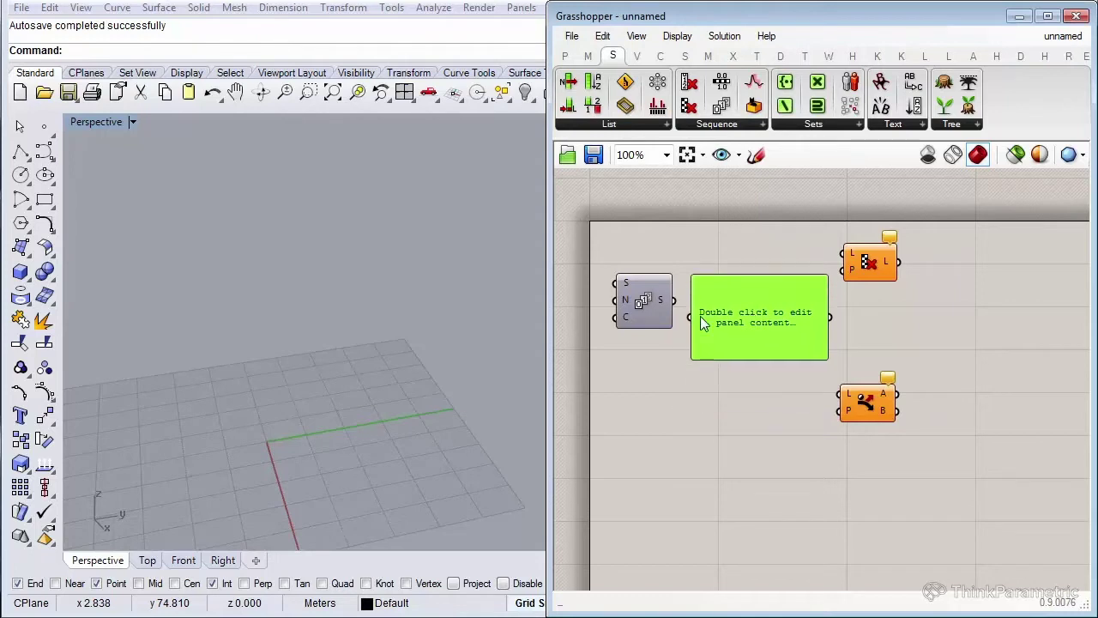
mouse_move(673, 300)
left_mouse_down()
mouse_move(691, 317)
mouse_move(624, 314)
left_mouse_up()
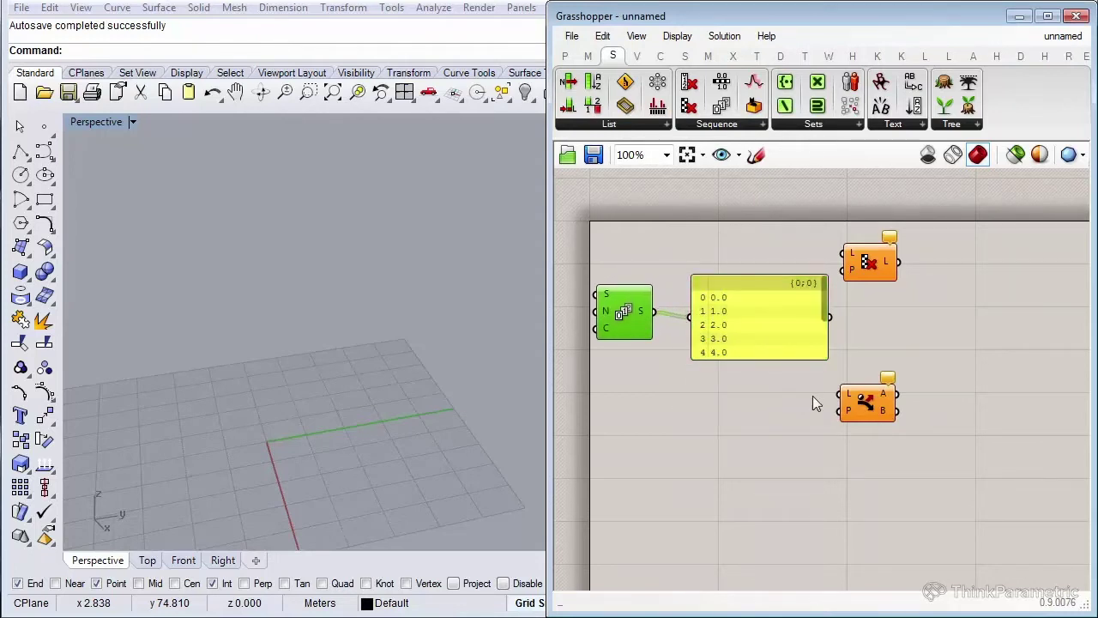
left_click_drag(766, 360, 763, 449)
right_click_drag(880, 368, 814, 363)
Arrange Cull Pattern and Dispatch and wire the number list into both L inputs.
left_click(809, 265)
left_click_drag(809, 266, 846, 263)
left_click_drag(802, 396, 880, 417)
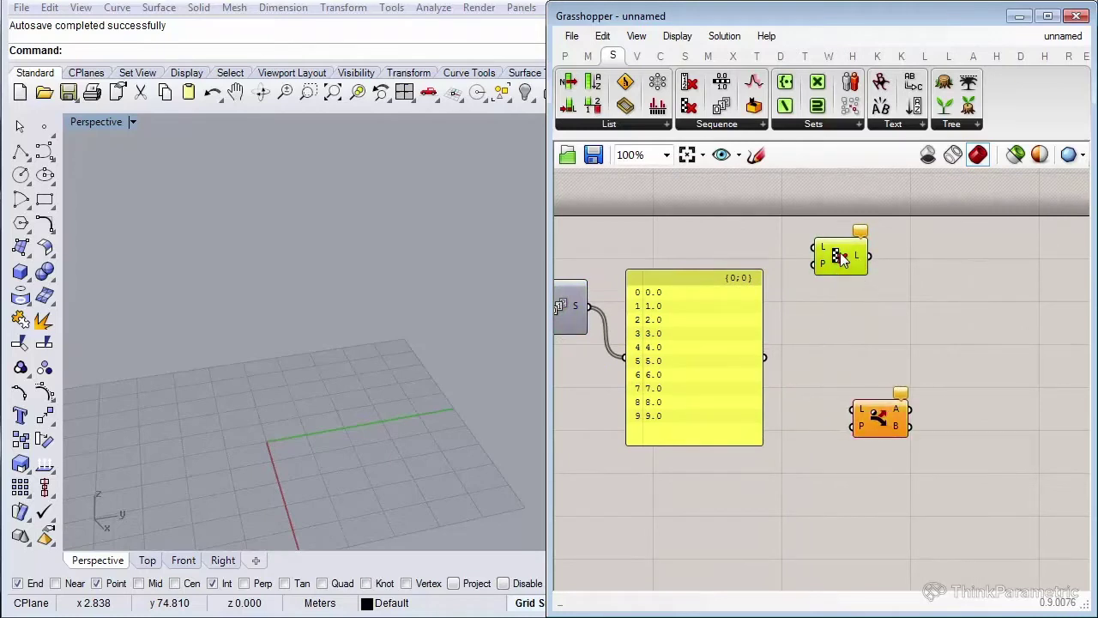
left_click_drag(846, 263, 881, 268)
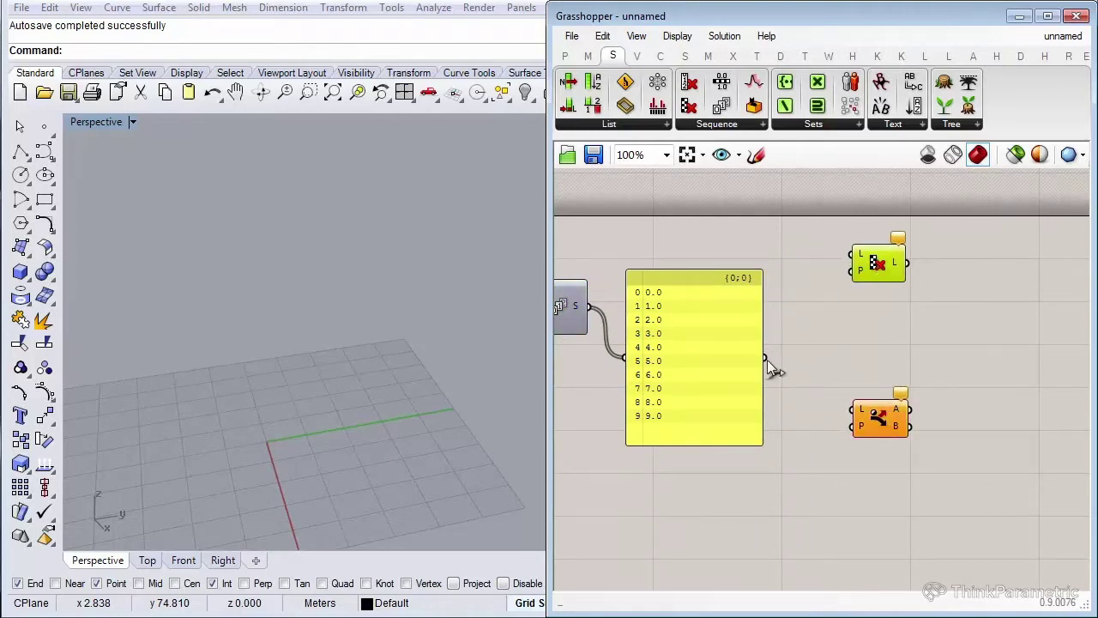
left_click_drag(765, 358, 852, 254)
left_click_drag(764, 359, 852, 417)
Add three panels showing Cull Pattern's L output and Dispatch's A and B outputs.
double_click(980, 341)
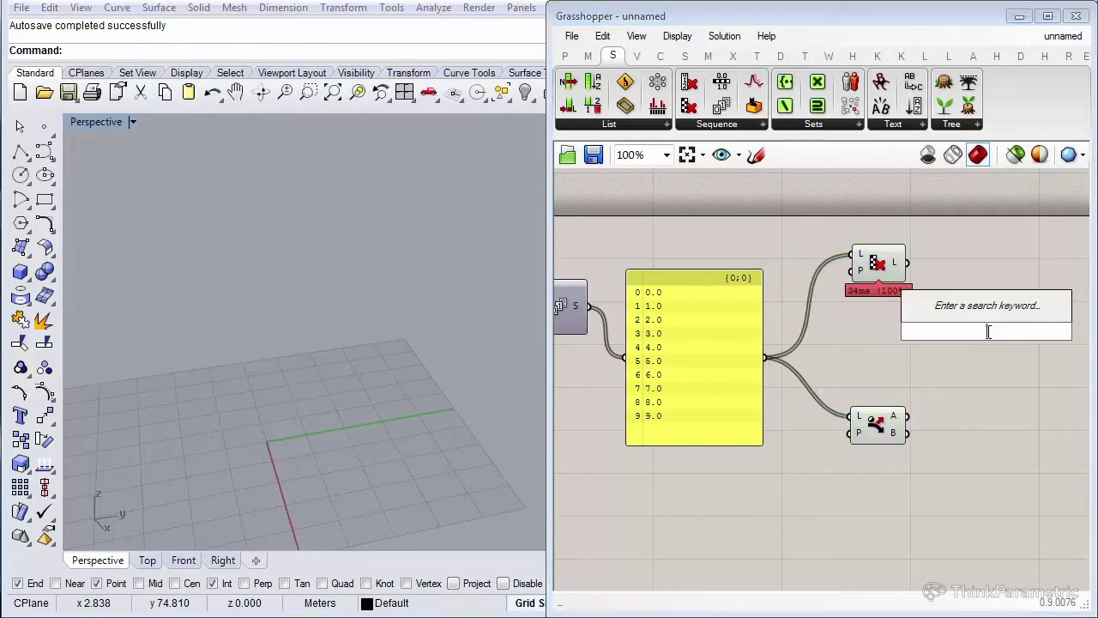
type("panel")
left_click(969, 294)
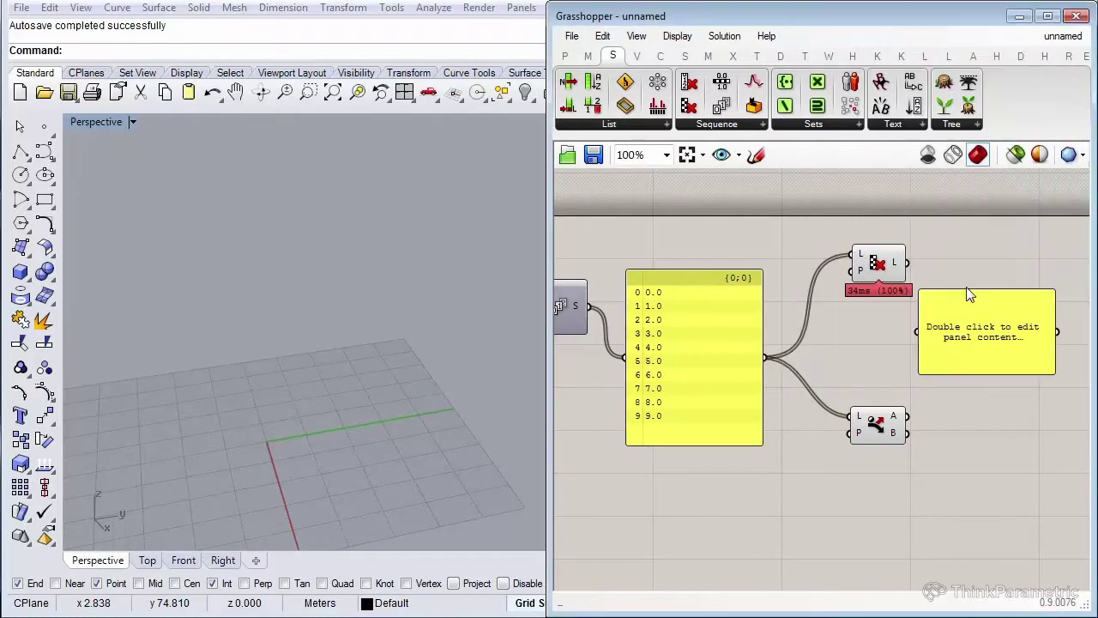
left_click_drag(935, 334, 928, 270)
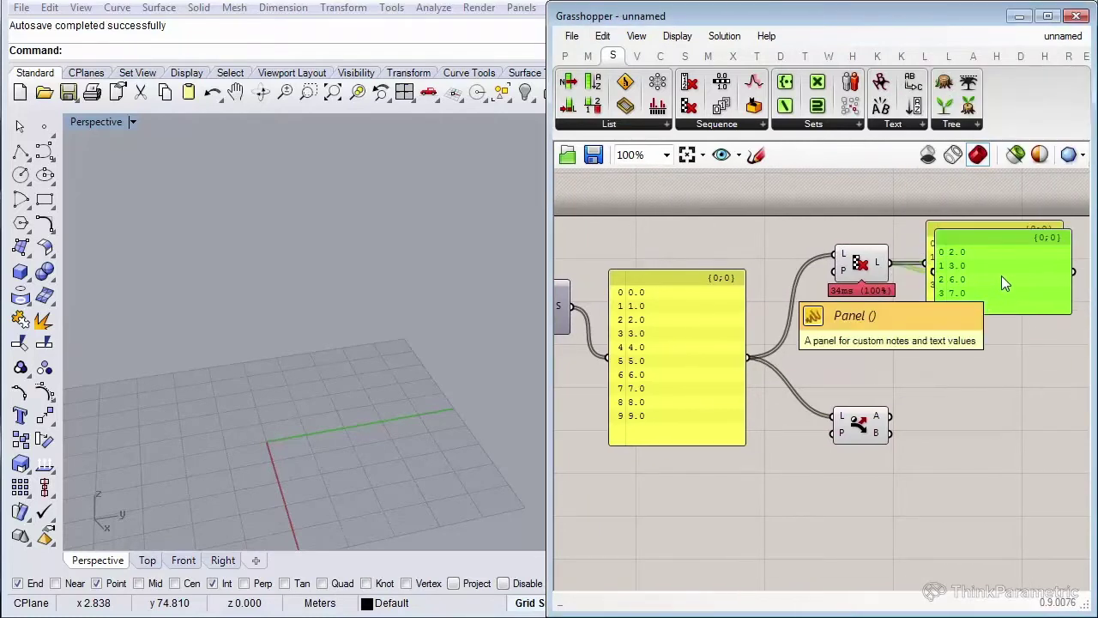
left_click_drag(1002, 275, 995, 418)
left_click_drag(890, 416, 929, 409)
right_click_drag(928, 408, 911, 372)
mouse_move(958, 397)
left_mouse_down()
mouse_move(973, 349)
mouse_move(958, 448)
mouse_move(963, 438)
left_mouse_up()
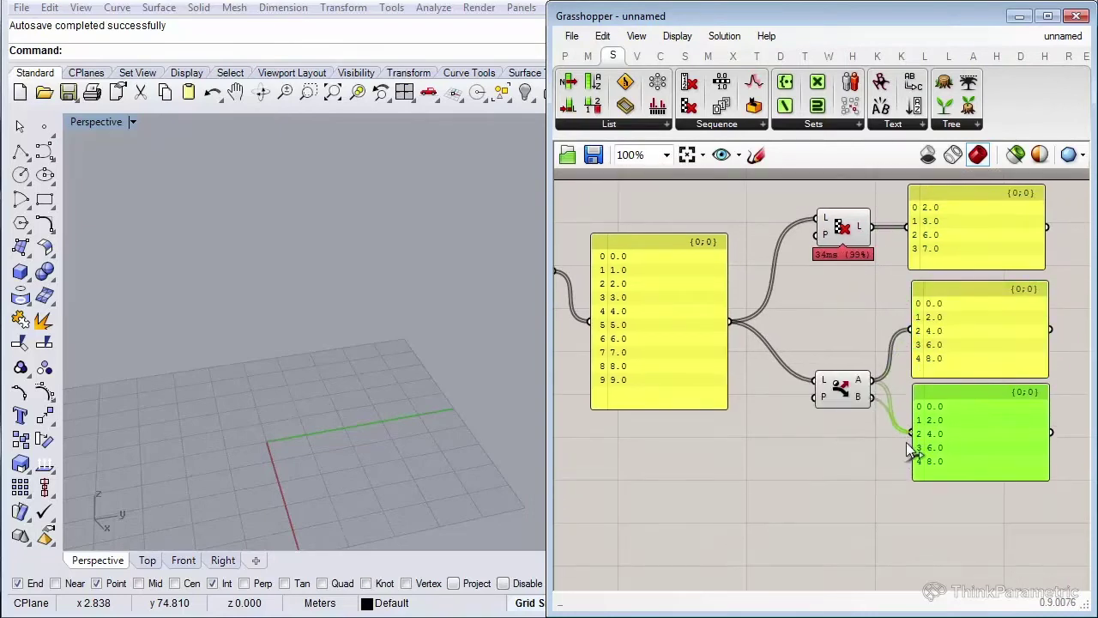
left_click_drag(875, 407, 912, 431)
left_click(896, 495)
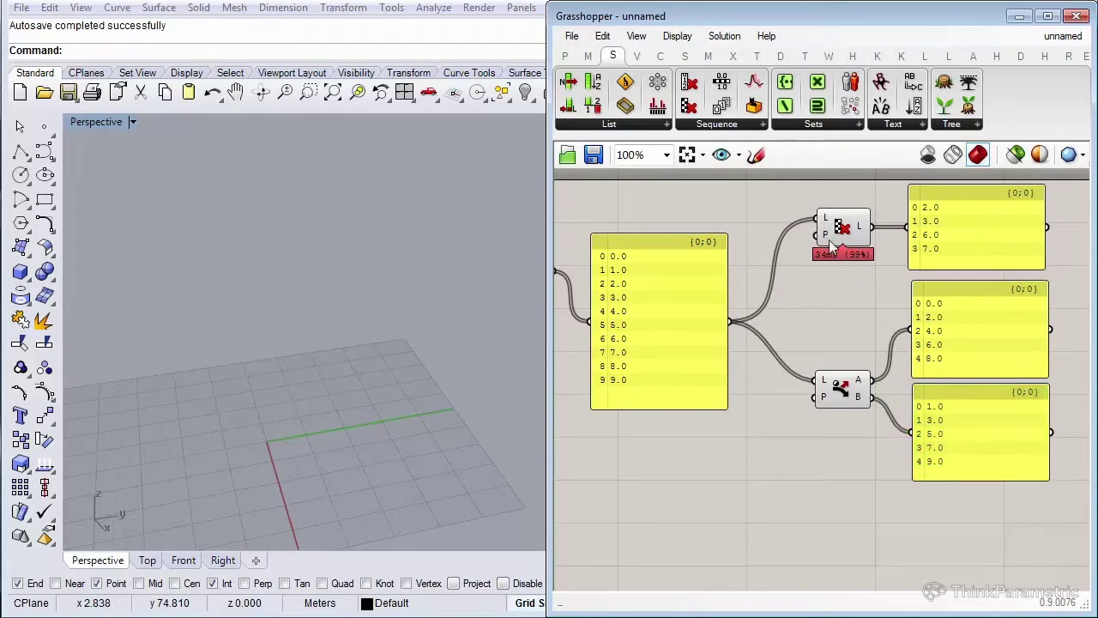
Add a new panel above the number list containing 'True False'.
double_click(722, 207)
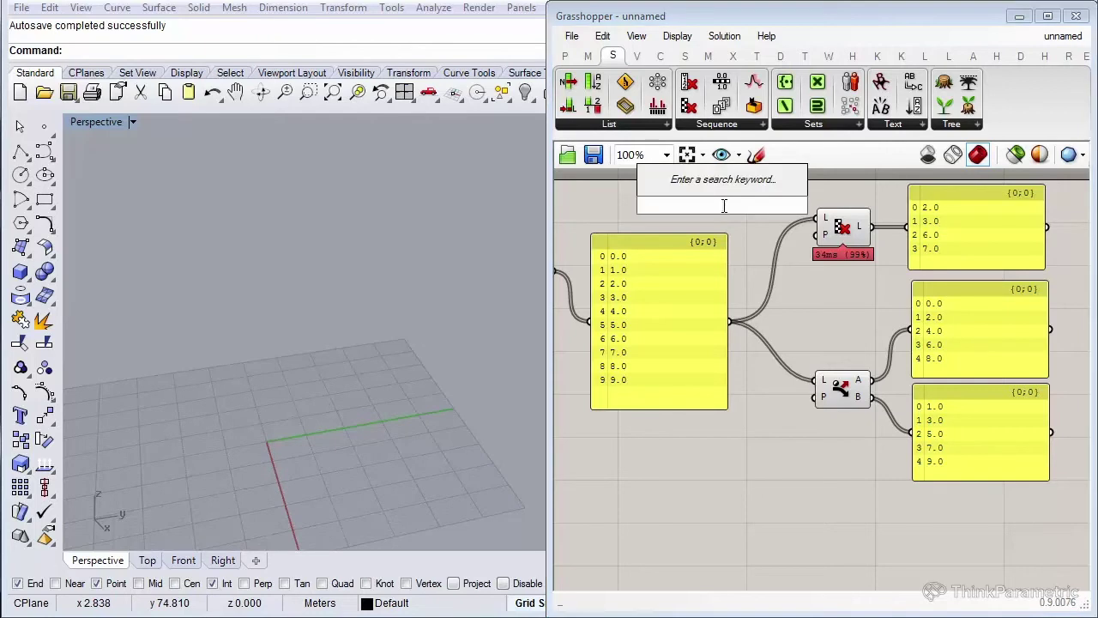
type("panel")
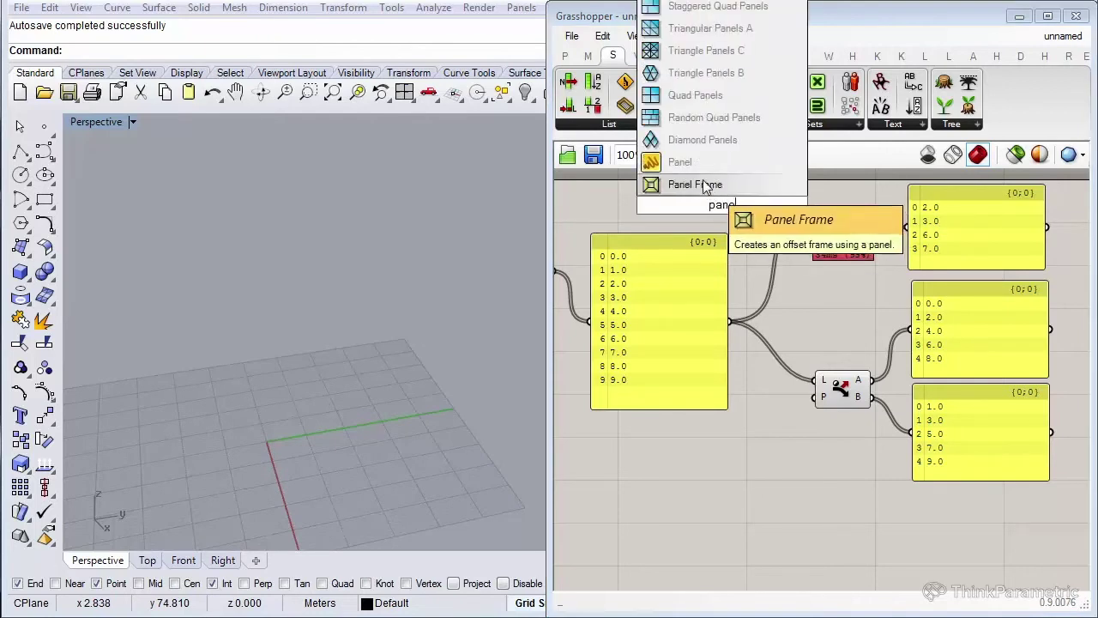
left_click(710, 161)
right_click_drag(692, 327, 730, 352)
scroll(730, 352, "down", 1)
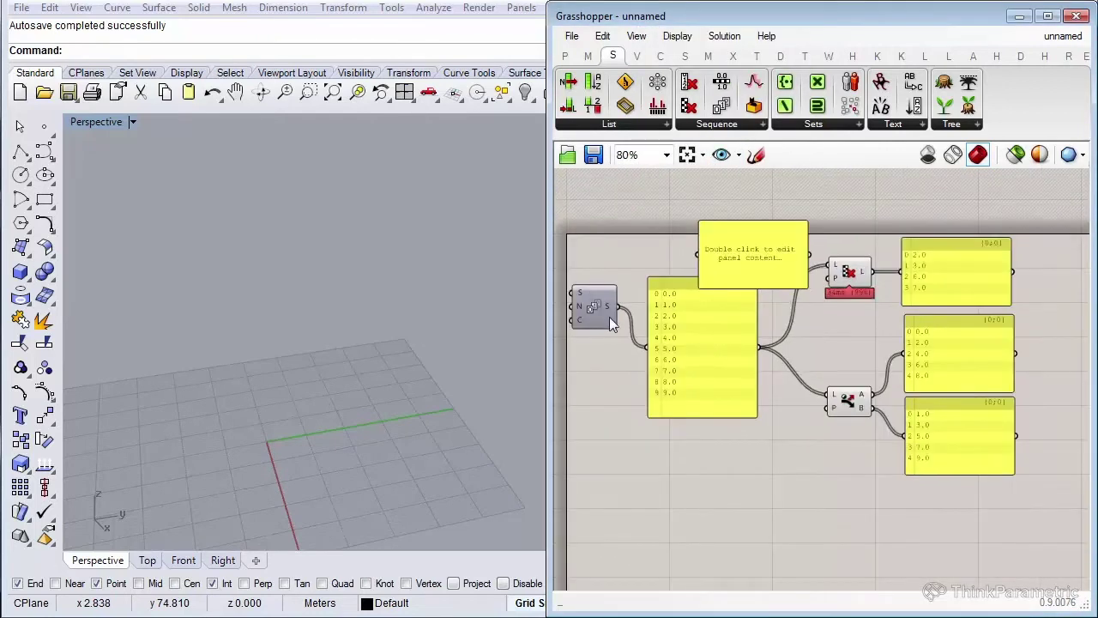
left_click_drag(609, 316, 591, 364)
left_click_drag(708, 371, 694, 389)
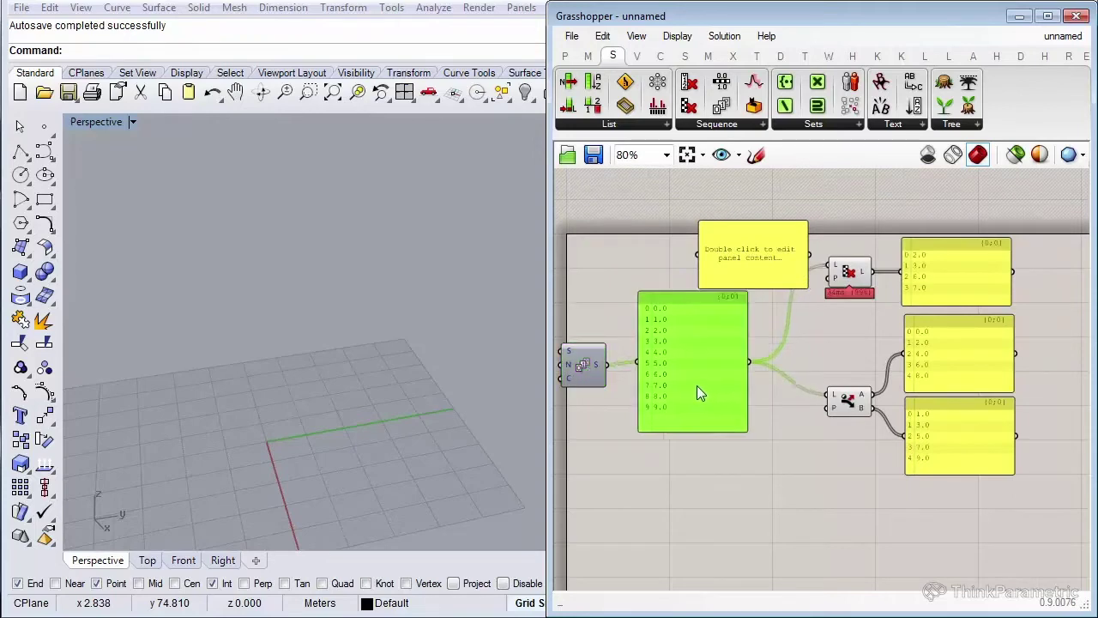
scroll(822, 425, "up", 1)
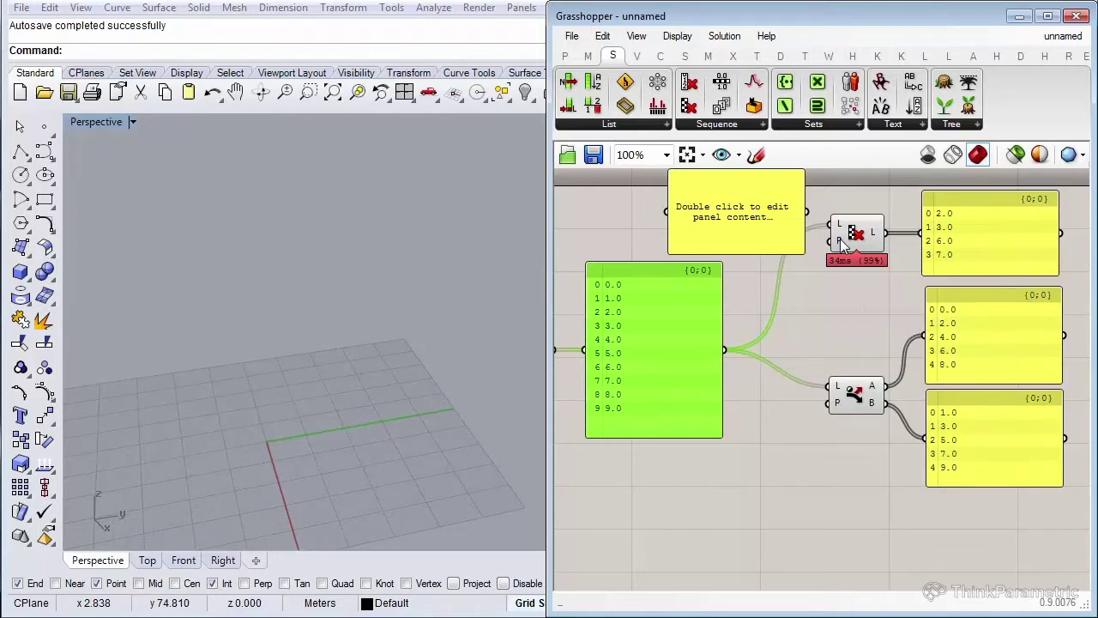
double_click(746, 222)
type("T")
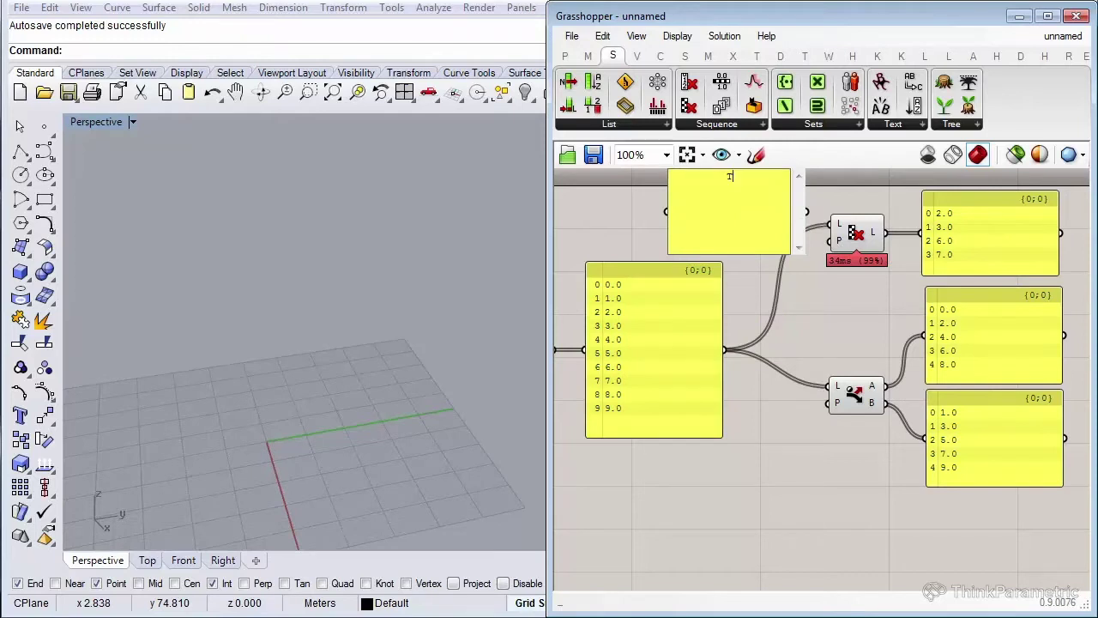
type("rue ")
type("False")
Enable Multiline Data on the pattern panel and wire it to both P inputs.
right_click_drag(800, 308, 811, 342)
right_click(743, 220)
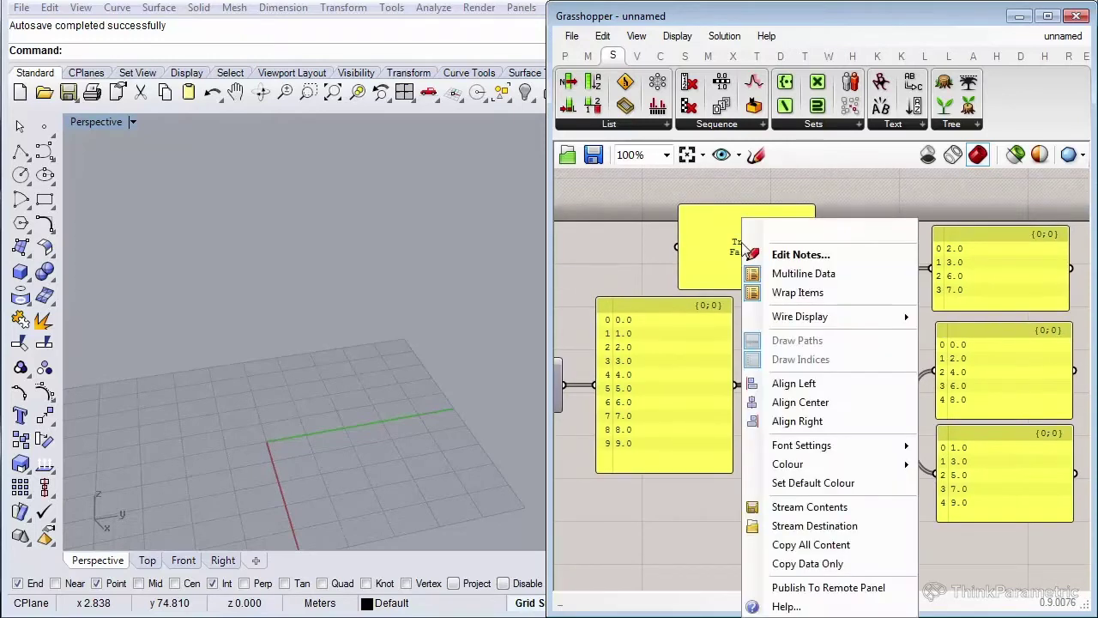
left_click(777, 273)
mouse_move(816, 247)
left_mouse_down()
mouse_move(839, 280)
mouse_move(841, 437)
left_mouse_up()
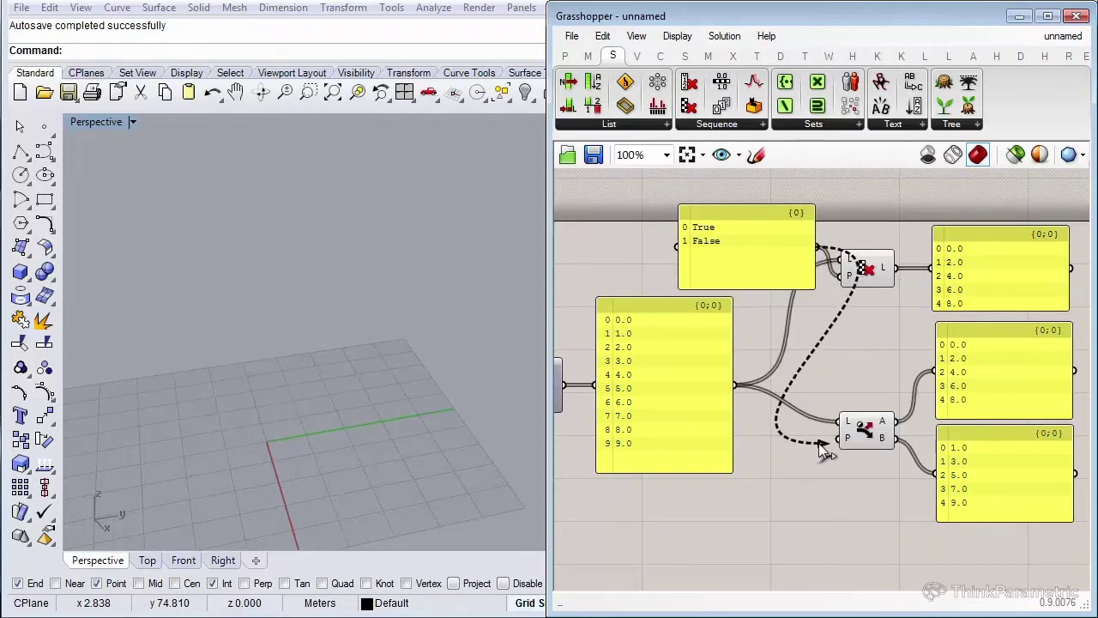
mouse_move(772, 267)
left_mouse_down()
mouse_move(799, 350)
mouse_move(848, 378)
mouse_move(822, 364)
left_mouse_up()
mouse_move(888, 346)
left_mouse_down()
mouse_move(811, 346)
mouse_move(775, 363)
left_mouse_up()
left_click(778, 305)
right_click_drag(778, 306, 740, 282)
right_click_drag(836, 409, 860, 419)
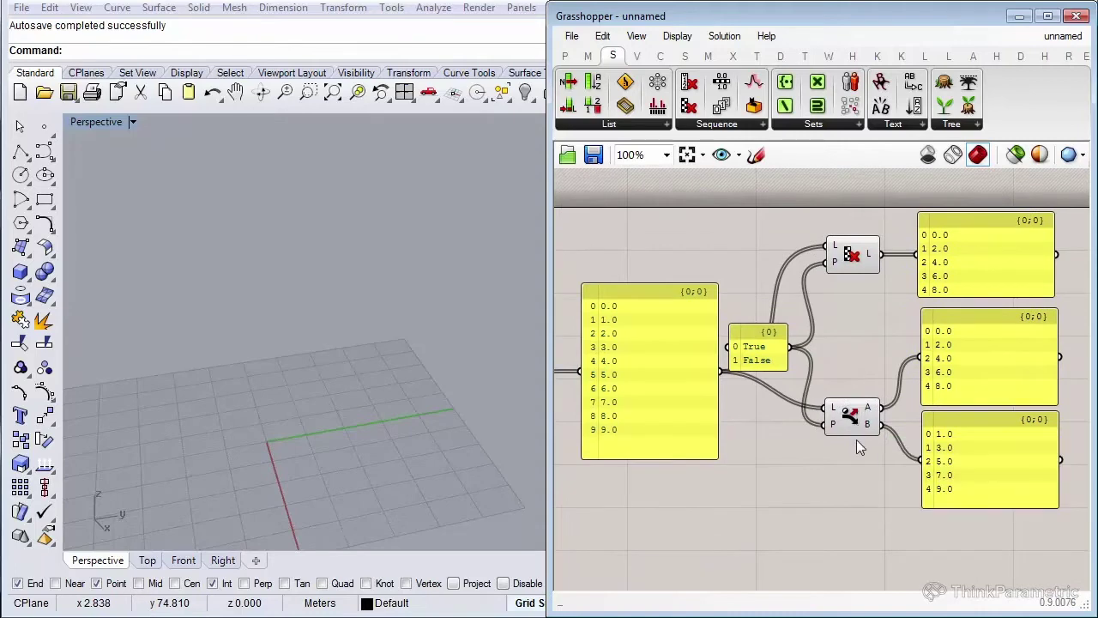
scroll(837, 490, "up", 1)
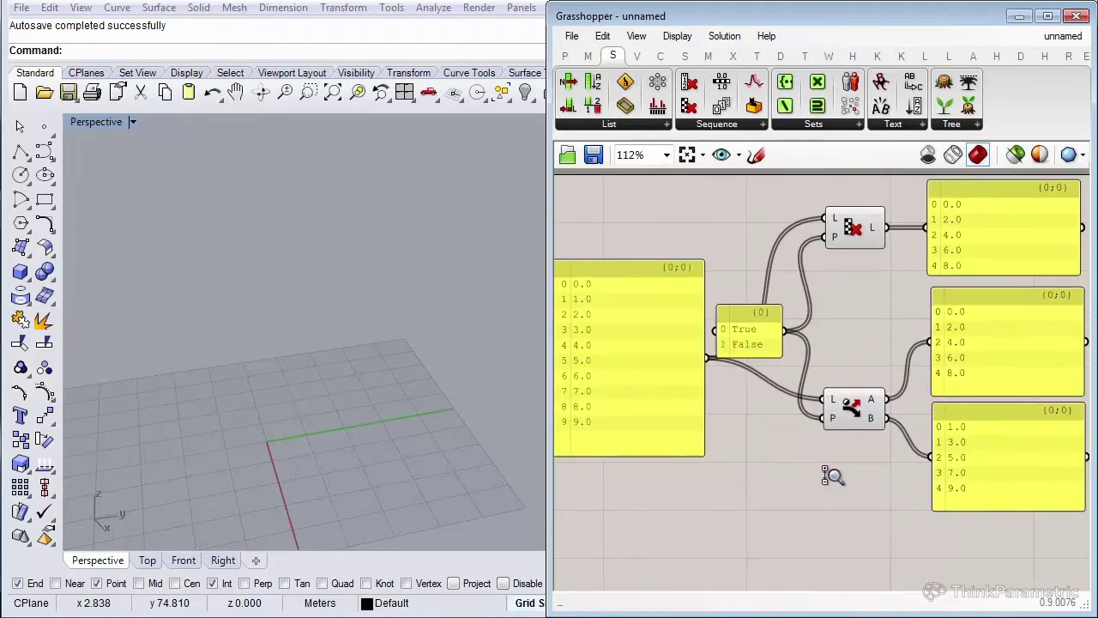
right_click_drag(833, 478, 810, 494)
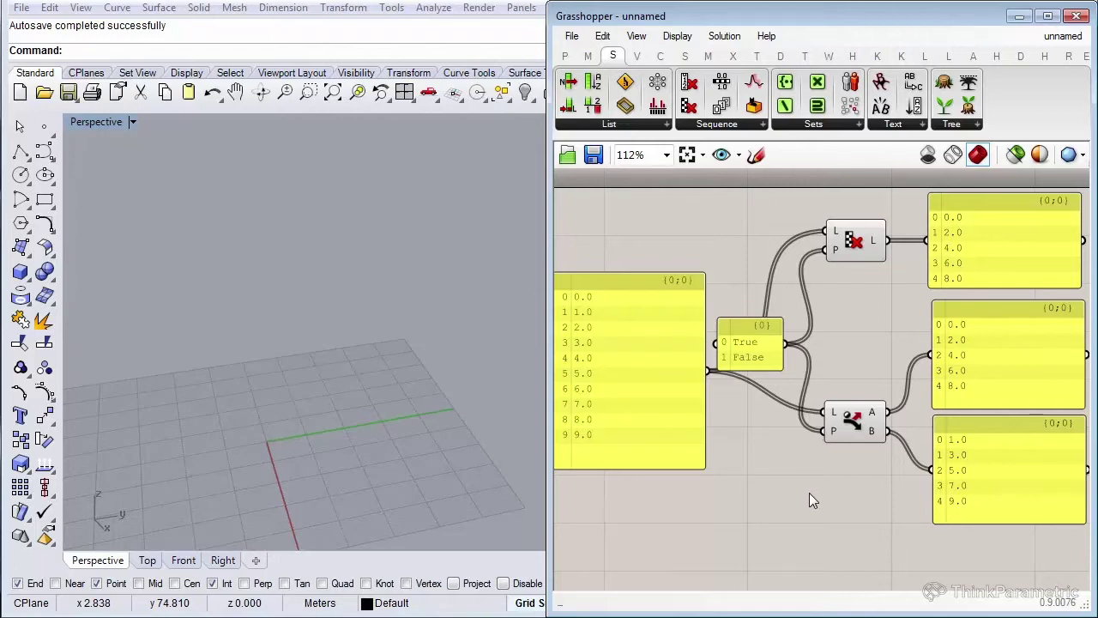
scroll(809, 492, "up", 2)
mouse_move(767, 461)
right_mouse_down()
mouse_move(748, 492)
mouse_move(716, 496)
right_mouse_up()
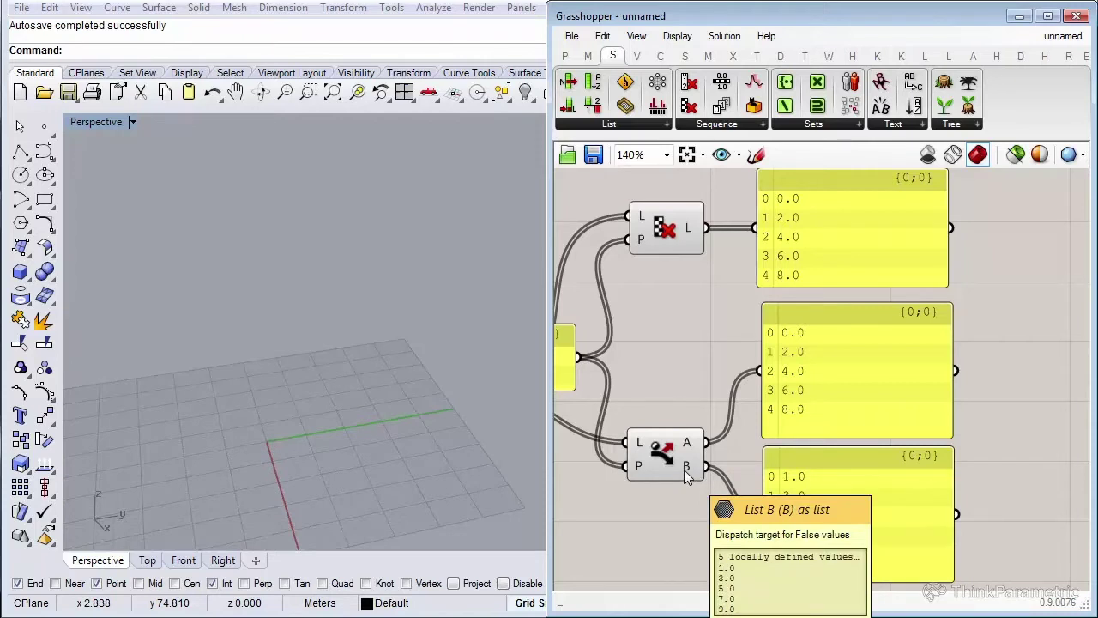
right_click_drag(693, 398, 703, 378)
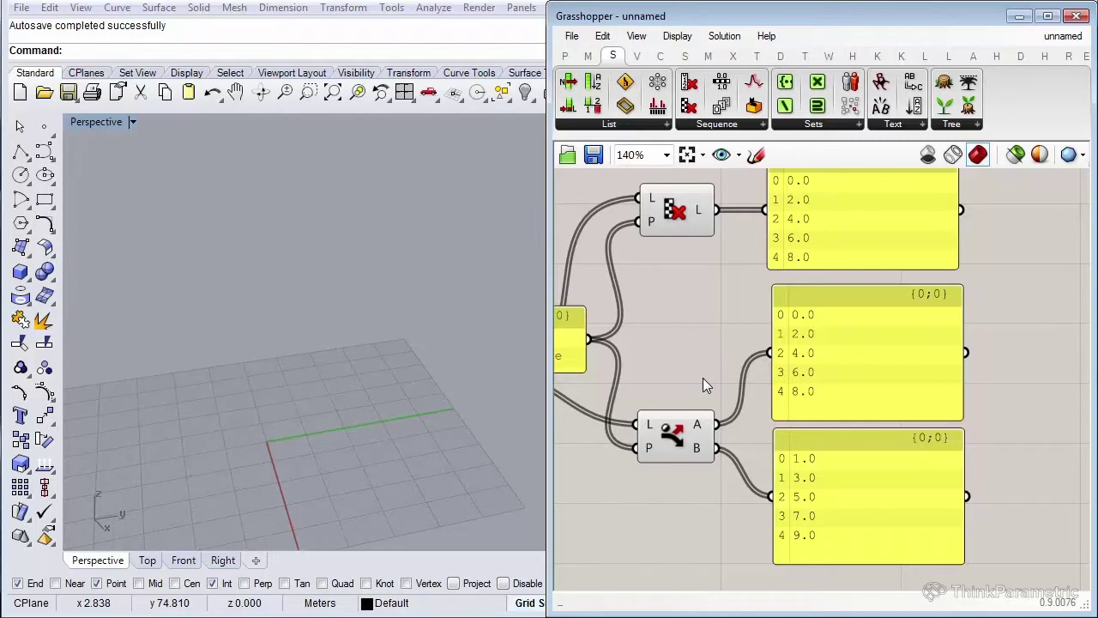
left_click(682, 442)
left_click(717, 502)
right_click_drag(695, 279, 701, 320)
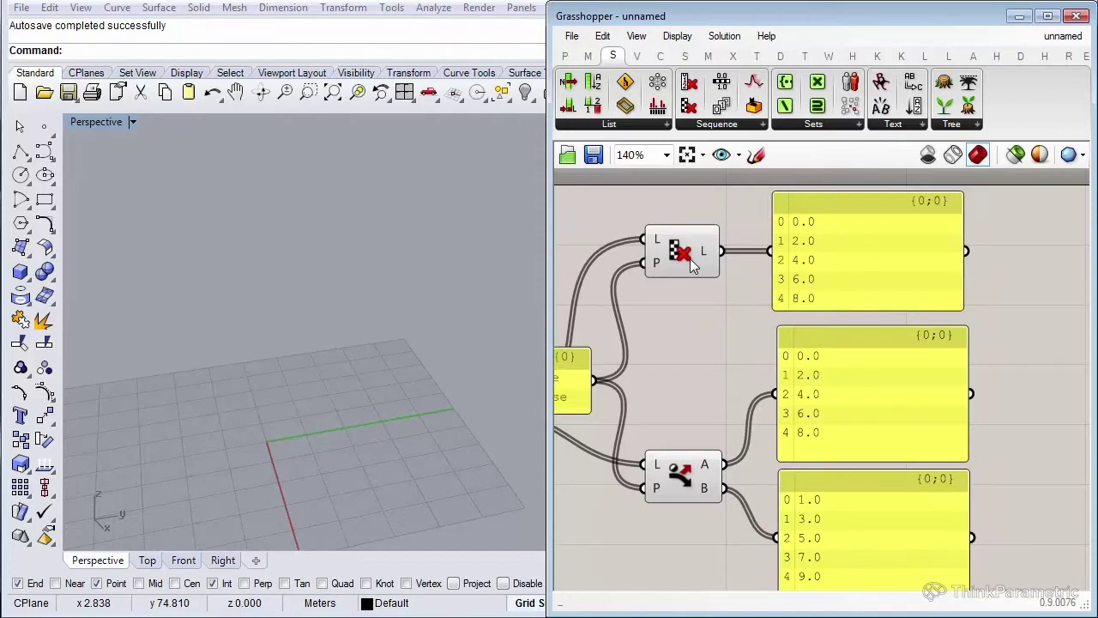
Zoom out and pan to recentre the whole even/odd definition.
scroll(783, 325, "down", 2)
mouse_move(783, 325)
right_mouse_down()
mouse_move(772, 367)
mouse_move(831, 385)
right_mouse_up()
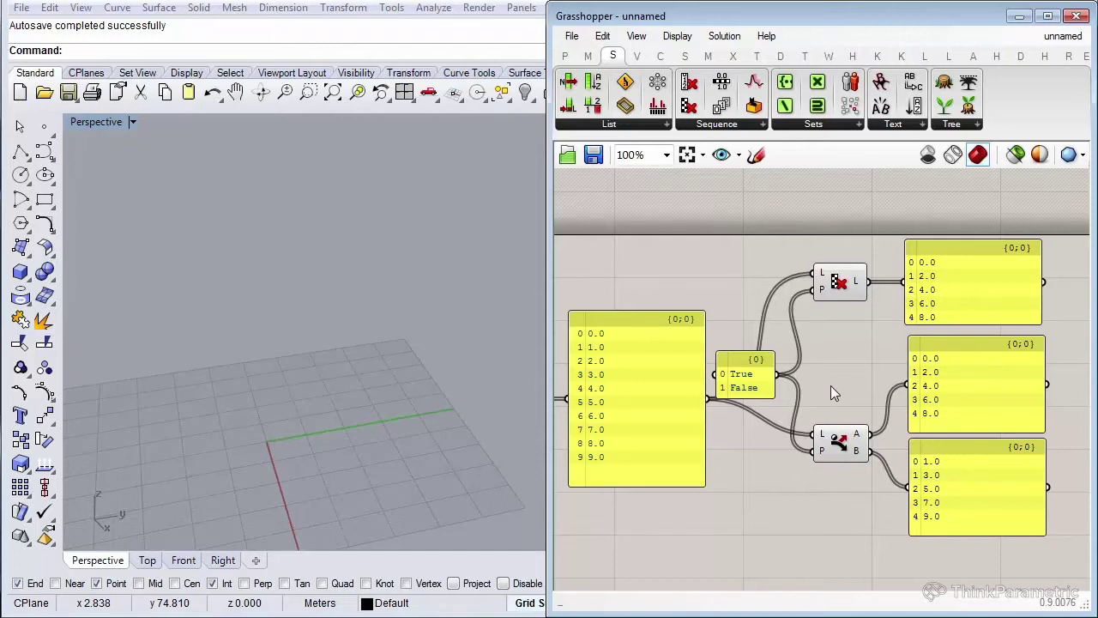
right_click_drag(831, 385, 833, 364)
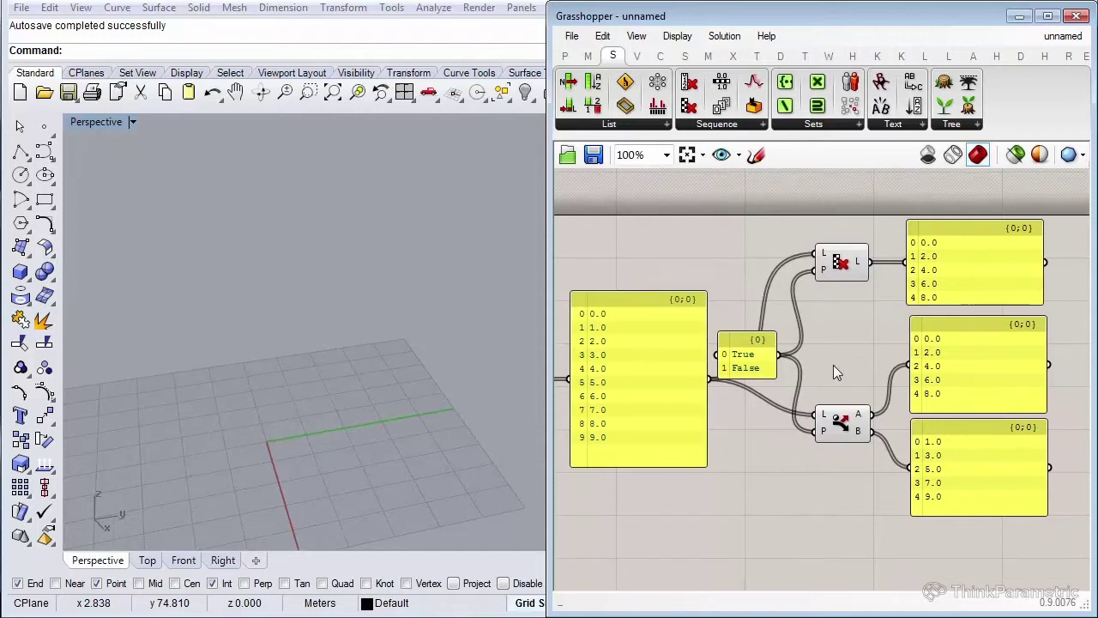
Place a Character Sequence component from the Sequence dropdown.
left_click(745, 127)
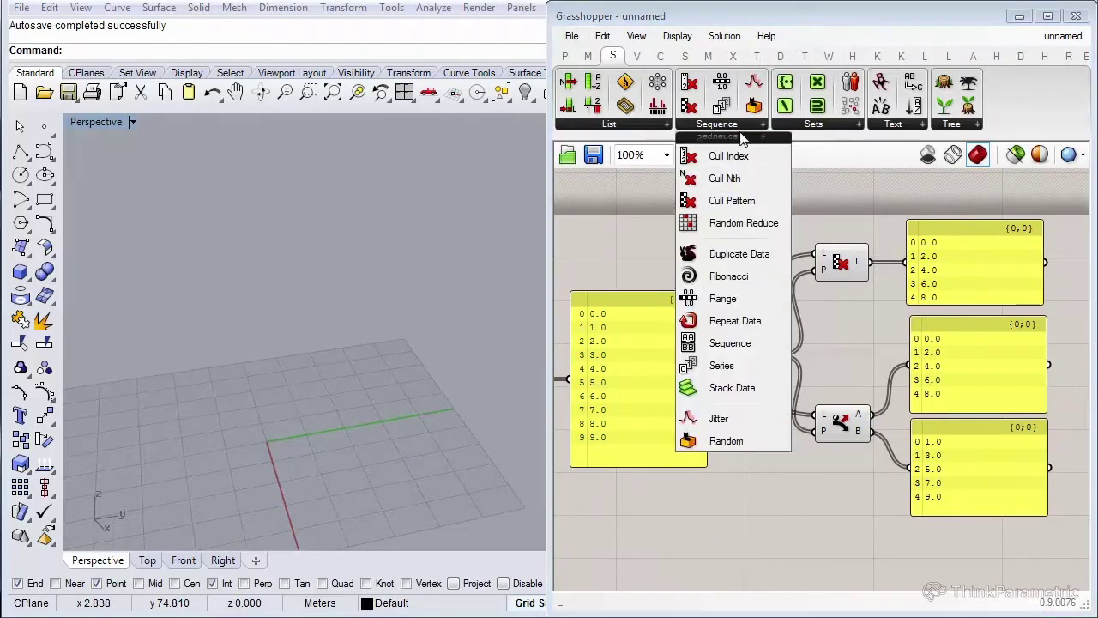
left_click(734, 350)
scroll(806, 279, "down", 5)
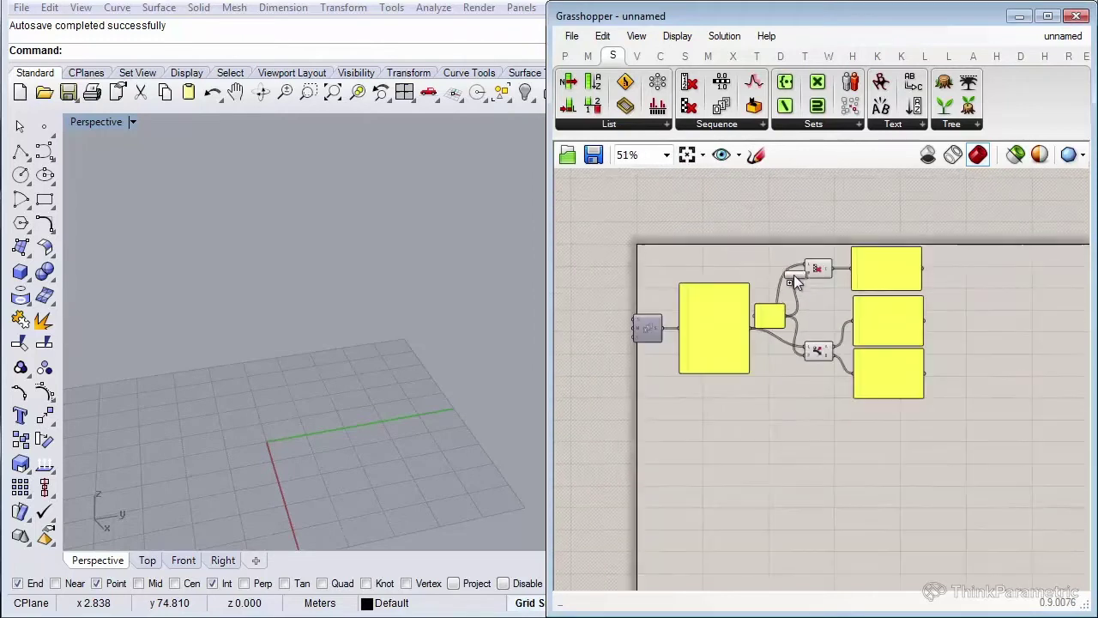
scroll(672, 438, "up", 5)
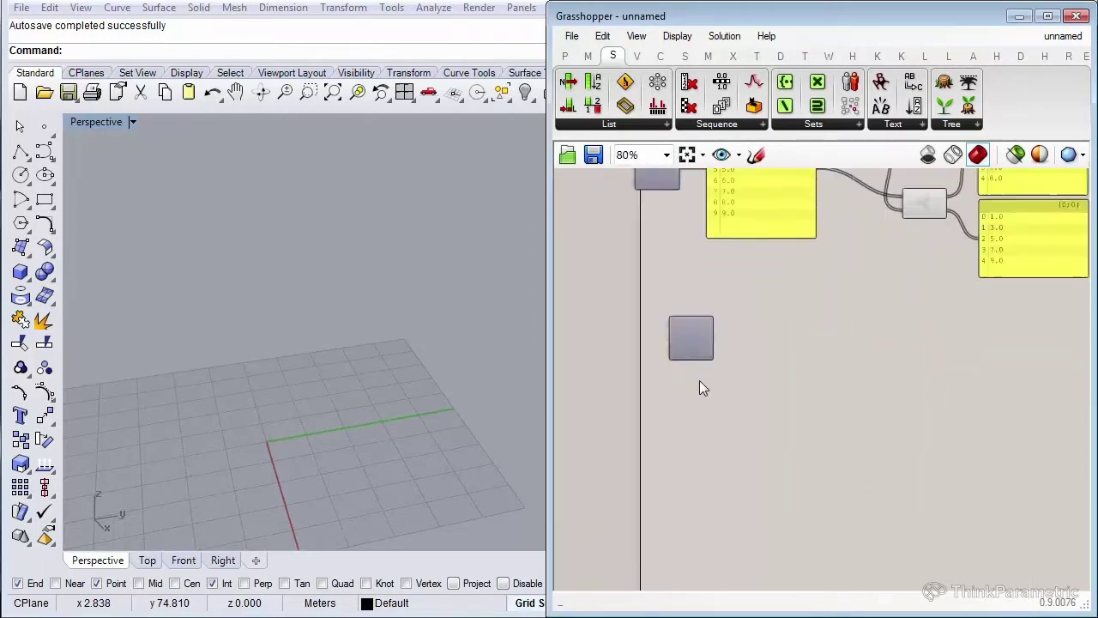
left_click_drag(697, 326, 735, 344)
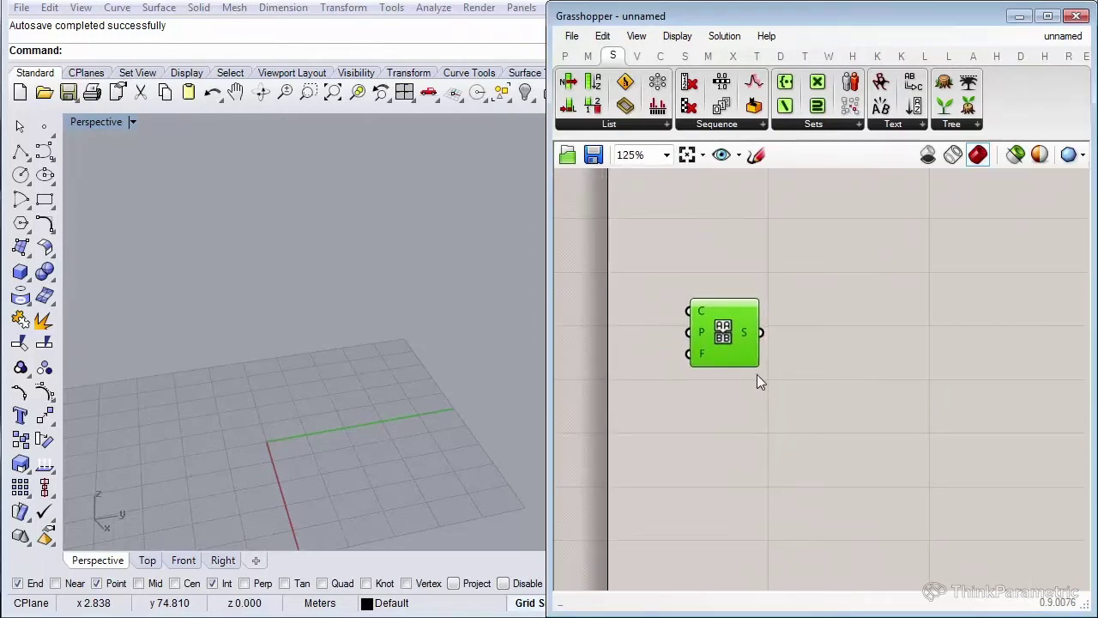
Add a panel wired to the Sequence S output, enlarged to list letters A through J.
double_click(876, 386)
type("pa")
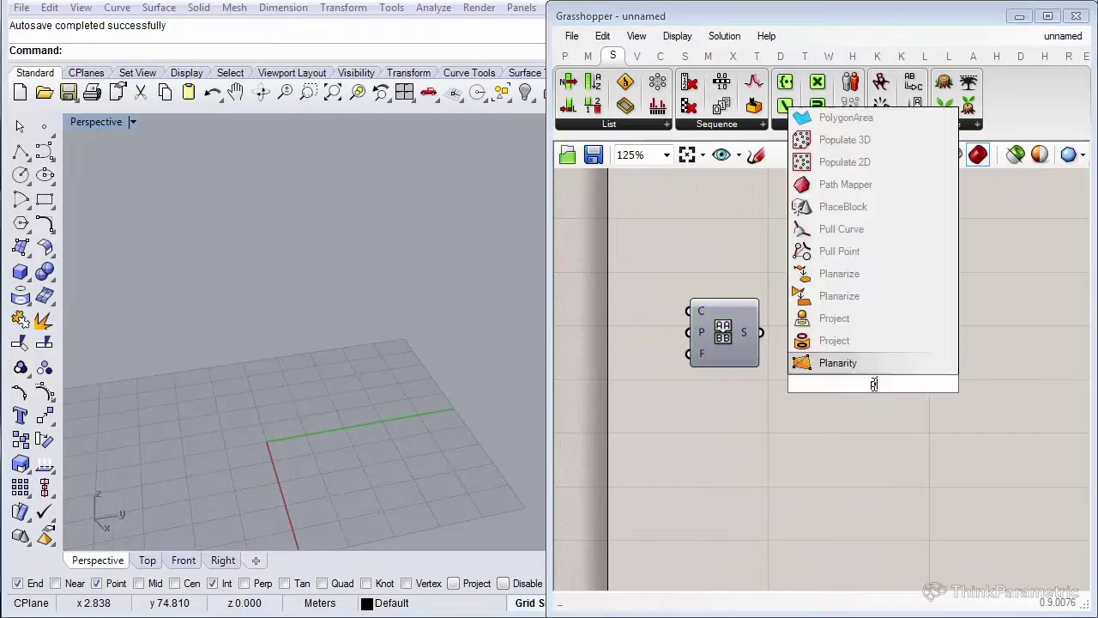
type("ne")
left_click(854, 349)
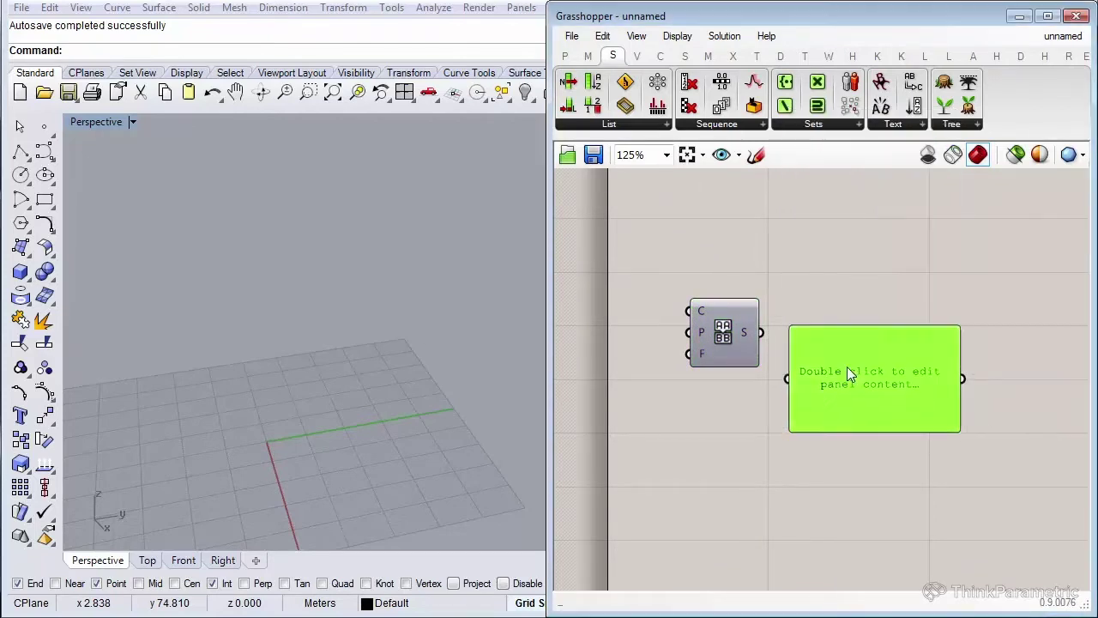
left_click_drag(853, 357, 873, 325)
mouse_move(760, 332)
left_mouse_down()
mouse_move(869, 362)
mouse_move(942, 352)
mouse_move(931, 507)
left_mouse_up()
left_click_drag(748, 345, 818, 400)
mouse_move(926, 399)
left_mouse_down()
mouse_move(965, 394)
mouse_move(918, 416)
left_mouse_up()
left_click(822, 455)
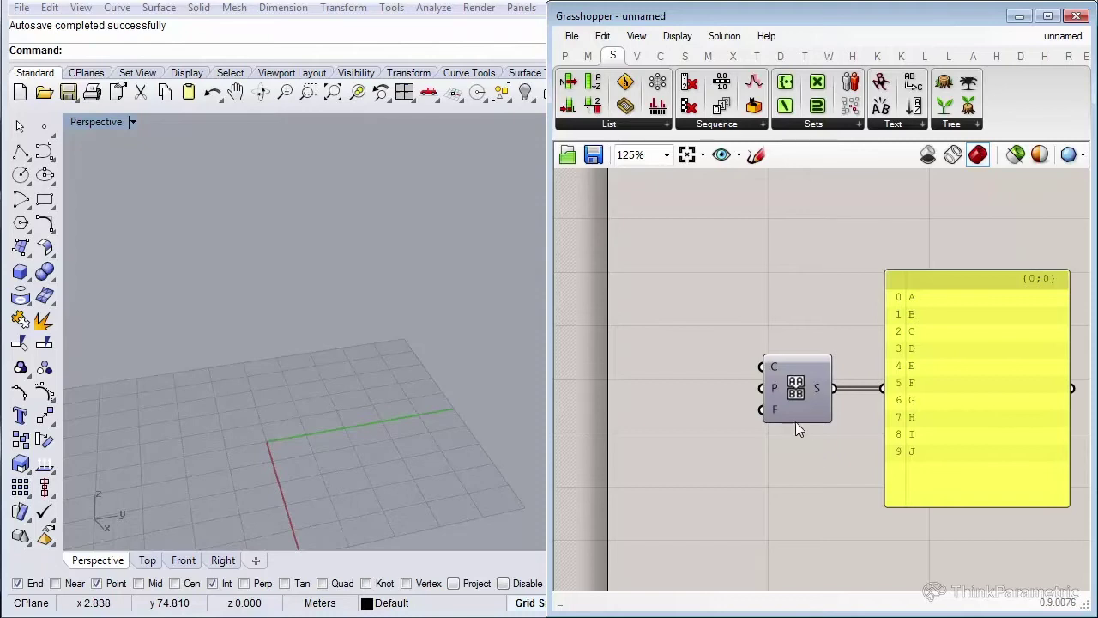
mouse_move(774, 368)
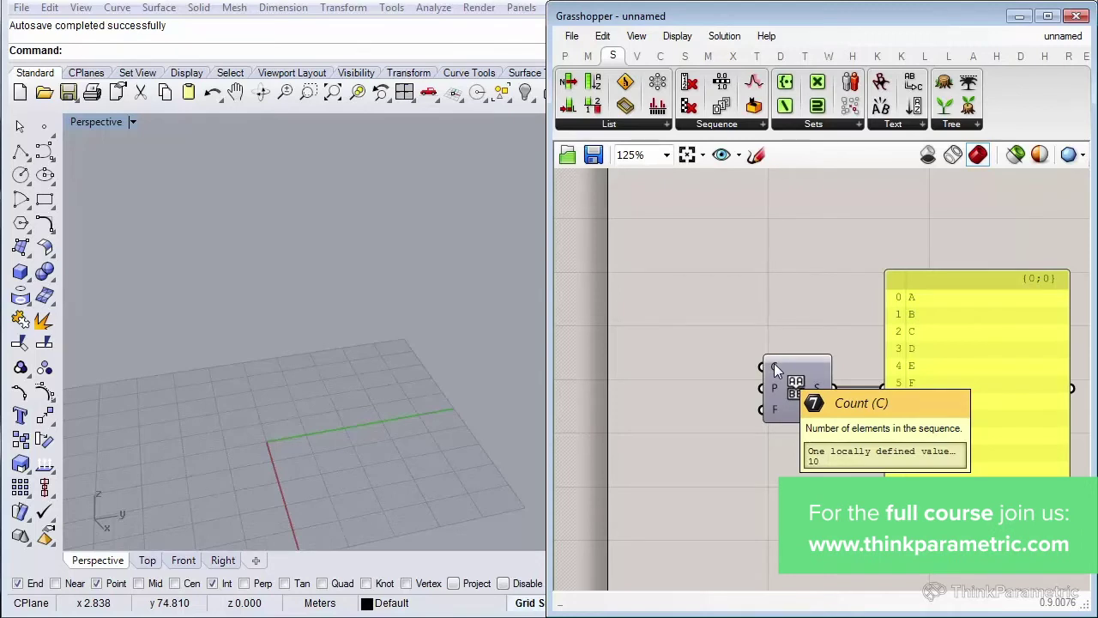
double_click(659, 313)
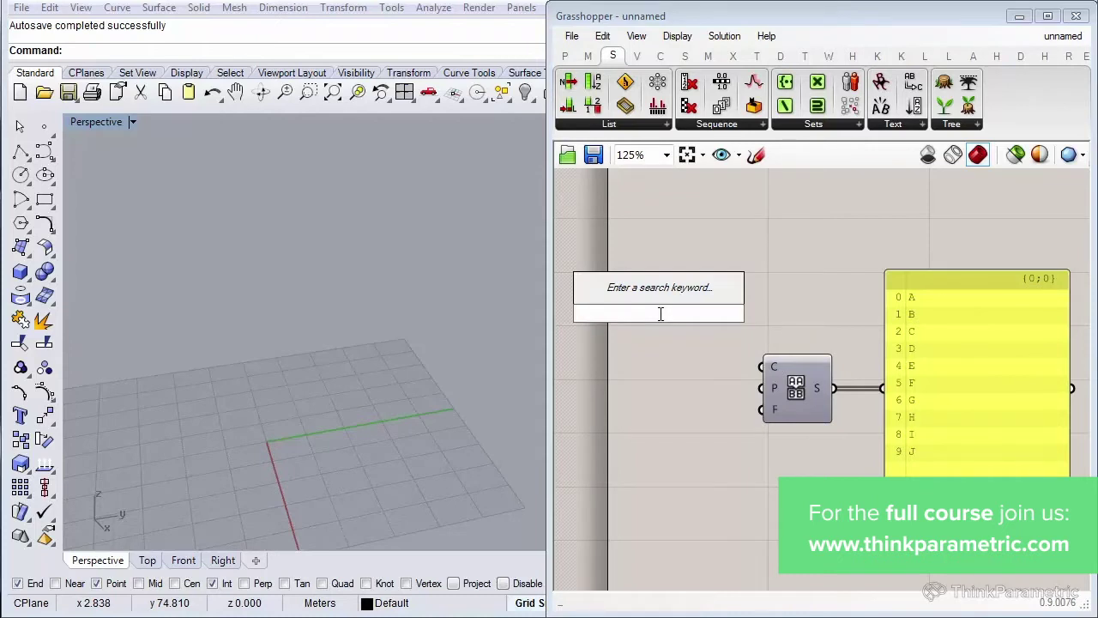
Create a 20-value slider driving the Sequence C input and lengthen the letter panel.
type("20")
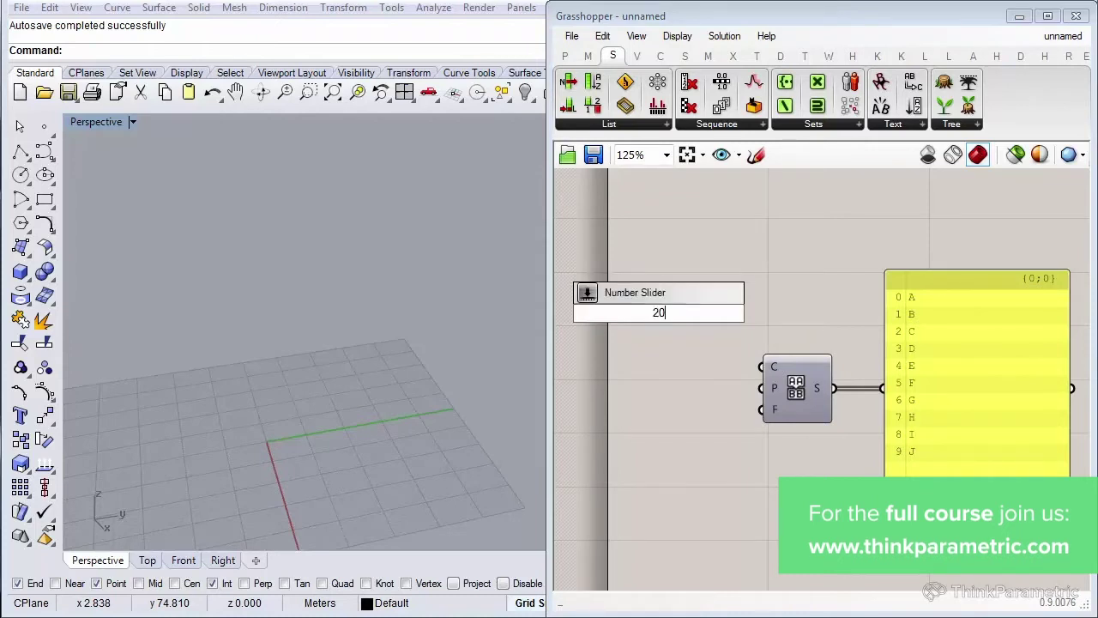
key("Return")
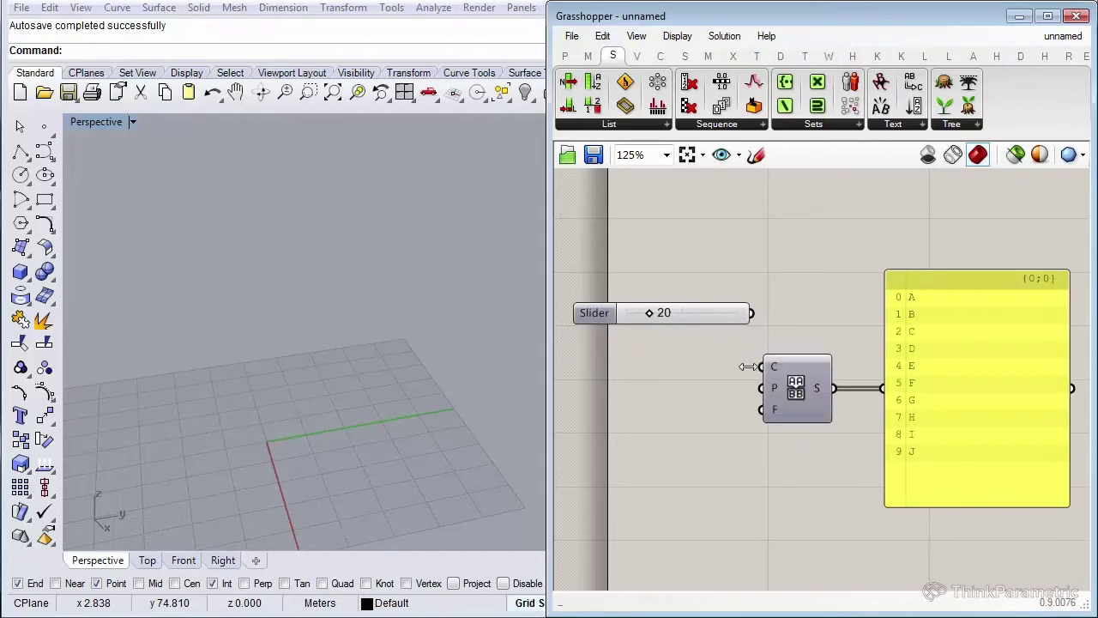
left_click_drag(746, 313, 762, 366)
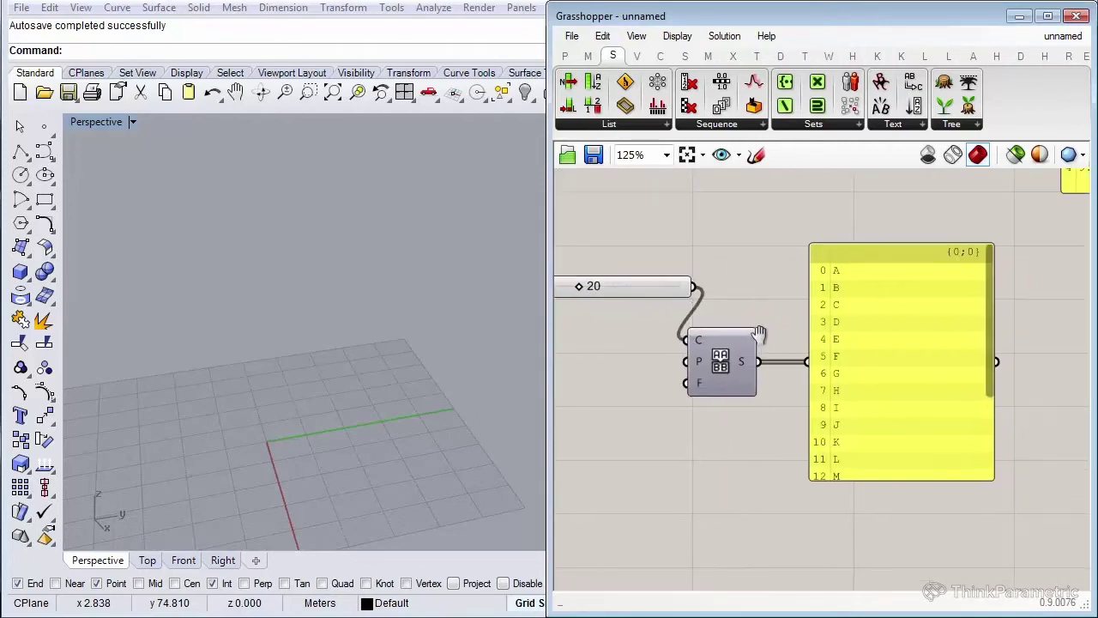
scroll(833, 354, "down", 1)
left_click_drag(826, 349, 876, 356)
left_click_drag(725, 364, 794, 367)
left_click_drag(672, 301, 715, 351)
mouse_move(892, 450)
left_mouse_down()
mouse_move(890, 522)
mouse_move(893, 504)
left_mouse_up()
left_click_drag(709, 342, 712, 314)
scroll(716, 326, "up", 3)
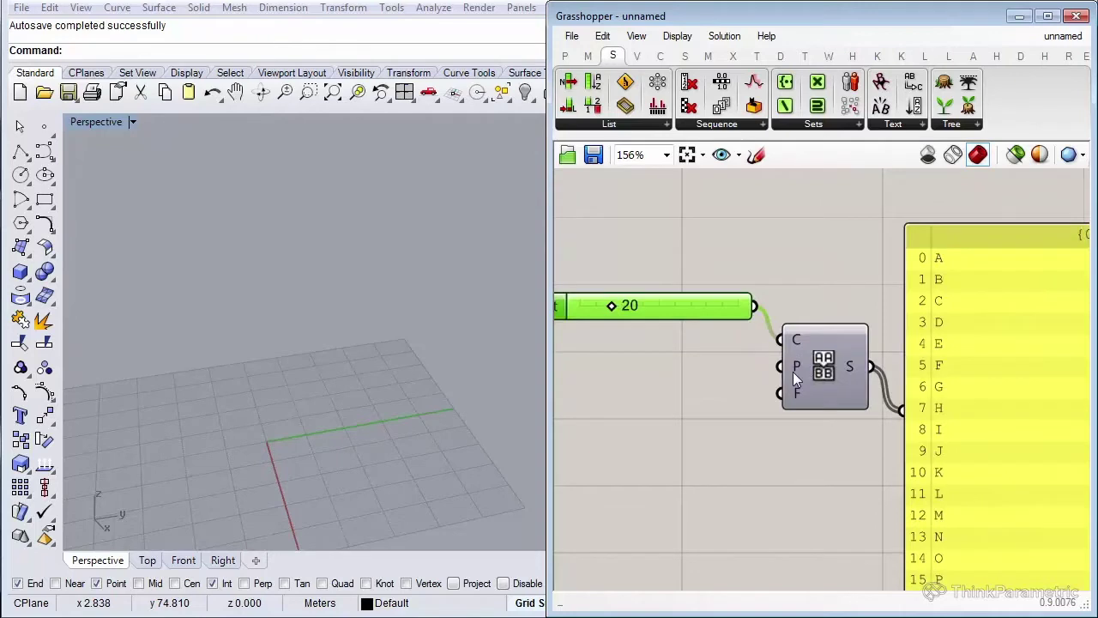
scroll(794, 375, "down", 2)
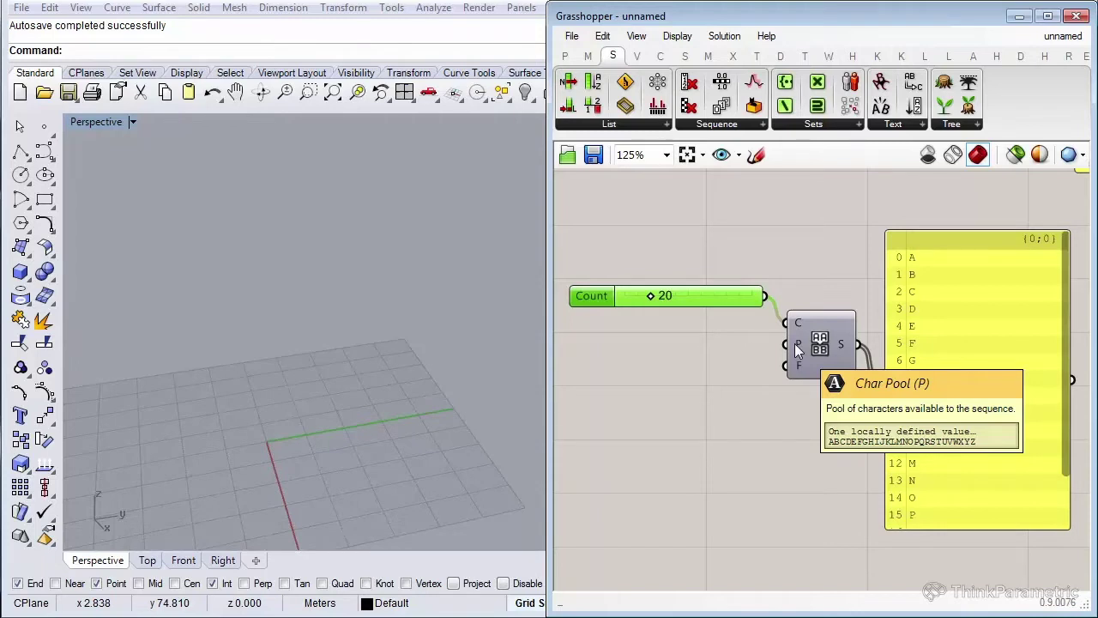
Add a panel containing the text 'qwertyuiop'.
double_click(613, 395)
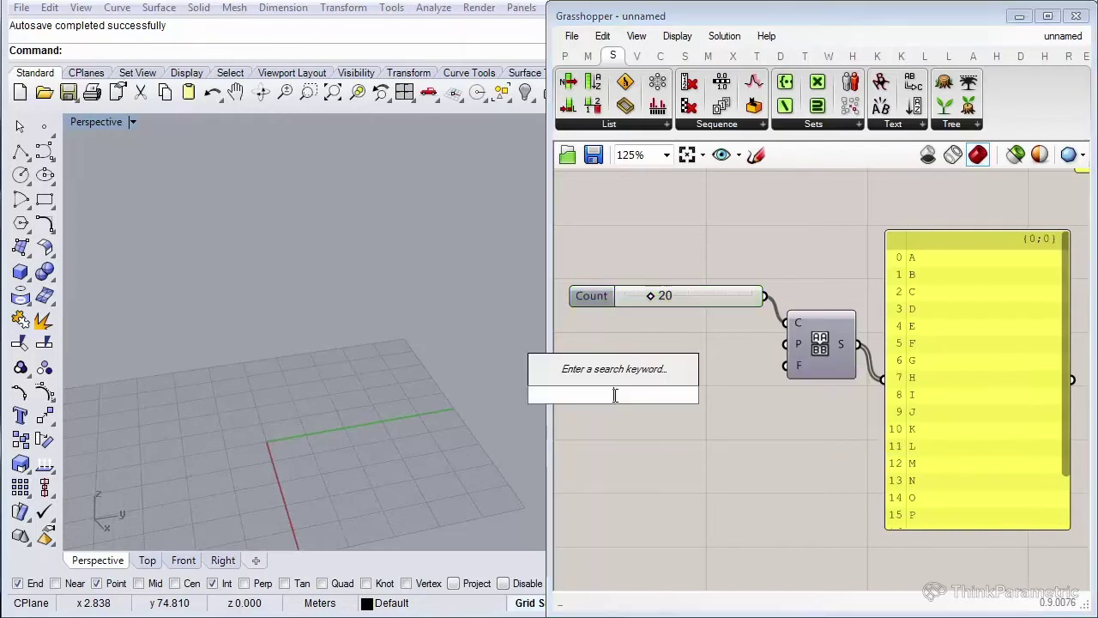
type("pane")
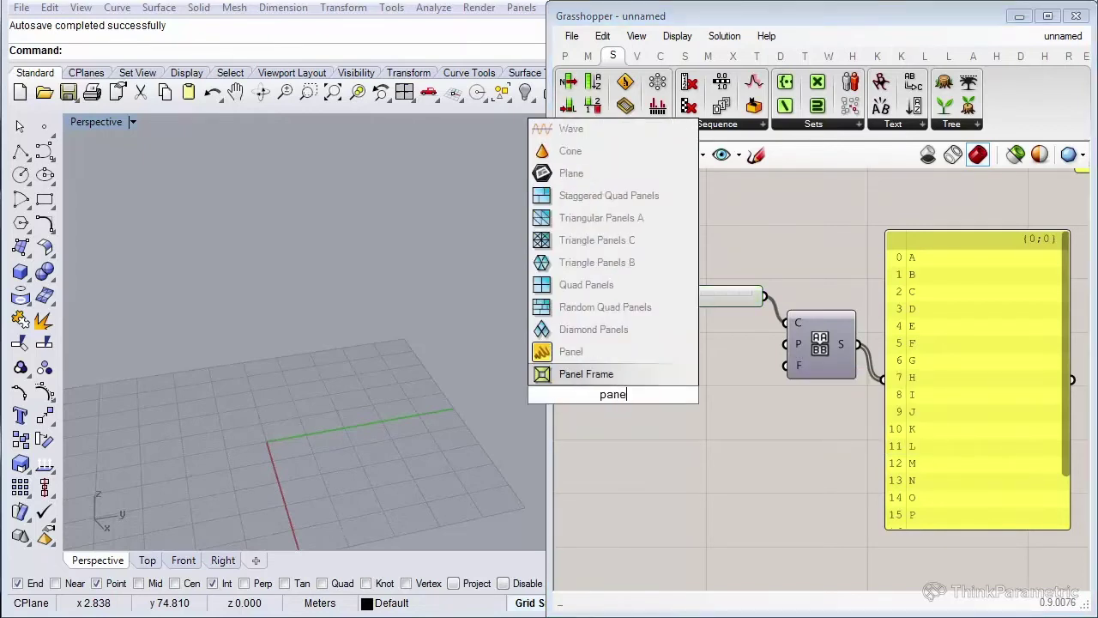
key("Return")
double_click(618, 397)
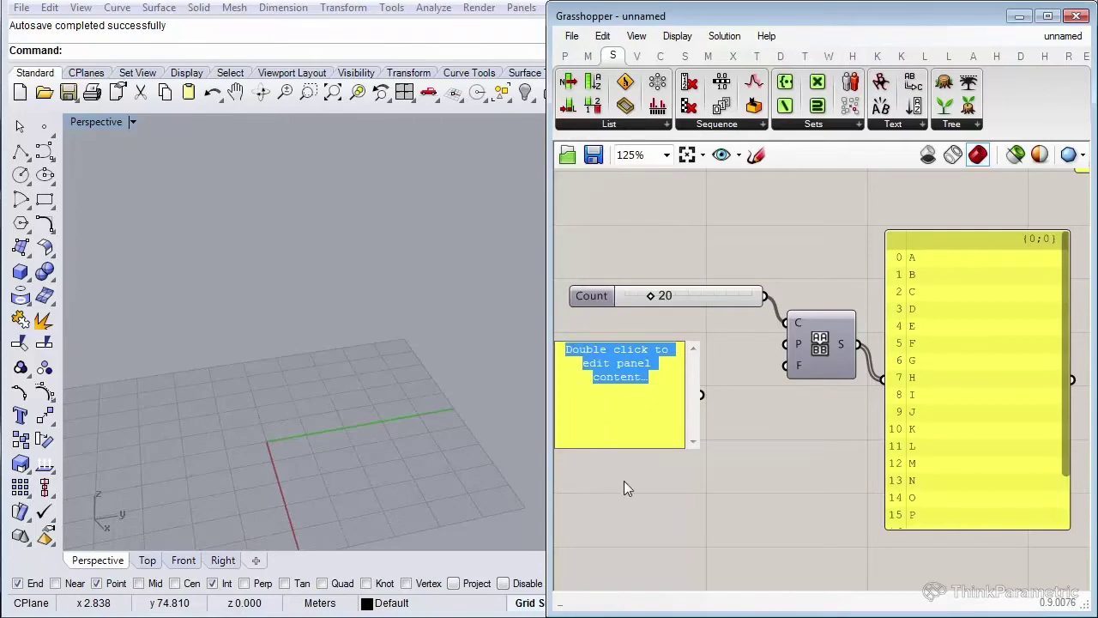
right_click_drag(634, 480, 798, 481)
double_click(755, 416)
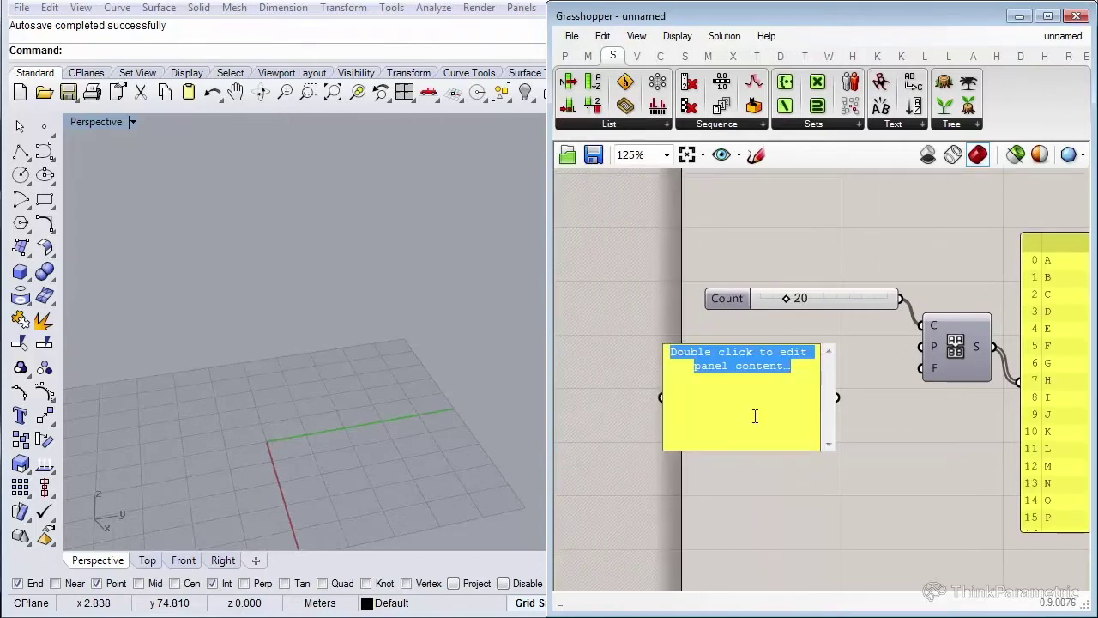
type("qwe")
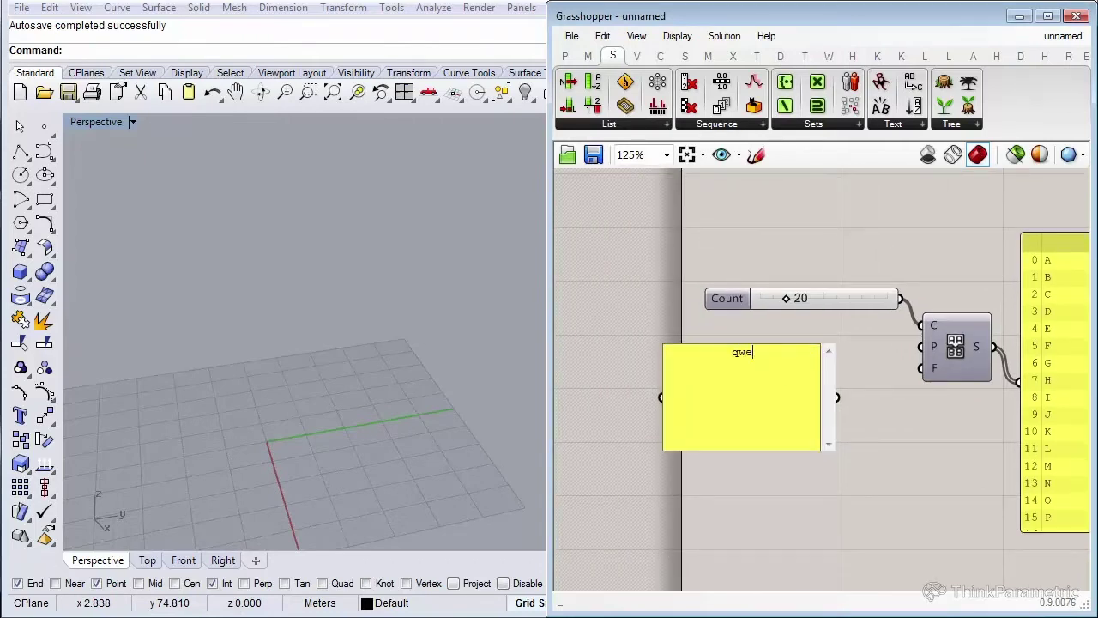
type("rtyuiop")
left_click(861, 426)
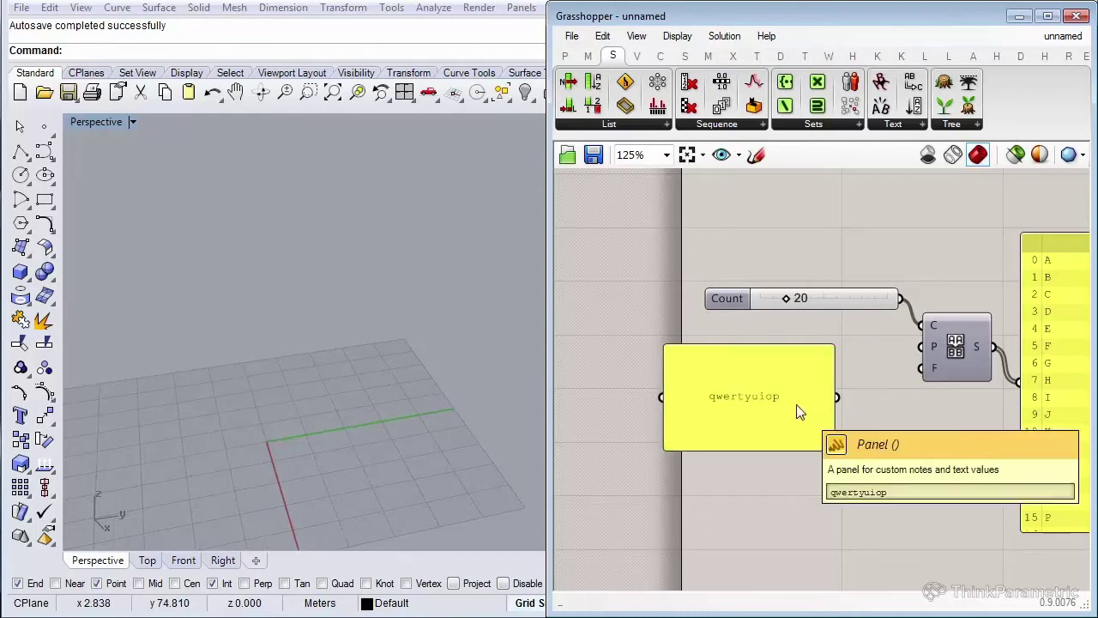
Change the qwertyuiop panel's display, shrink it to one row, and wire it to the Sequence P input.
scroll(788, 378, "up", 1)
right_click(732, 366)
left_click(777, 281)
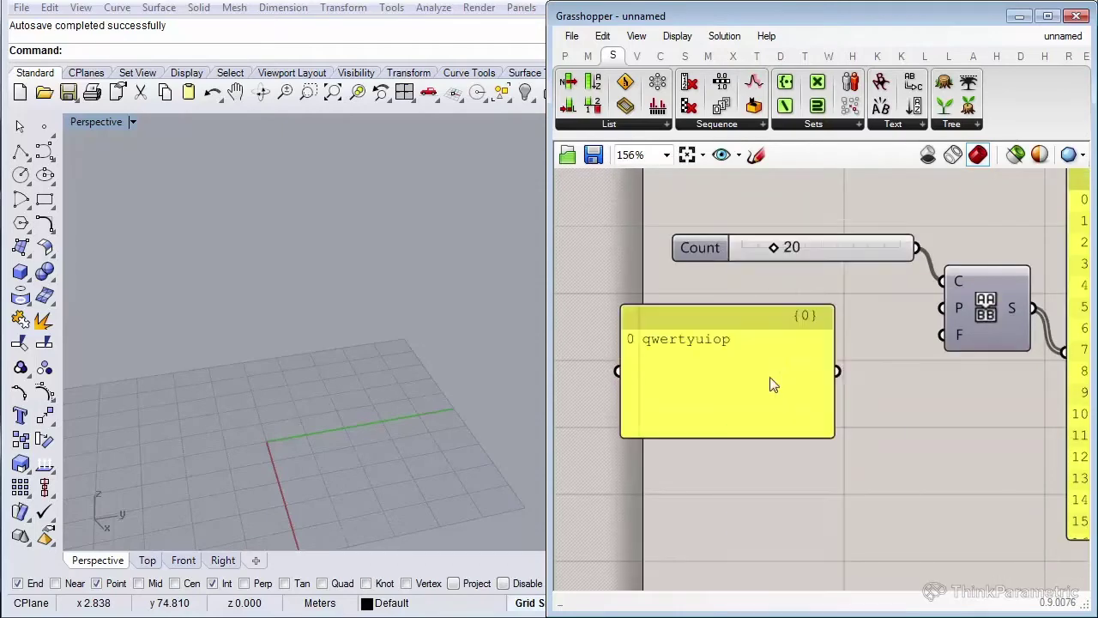
left_click_drag(768, 439, 770, 360)
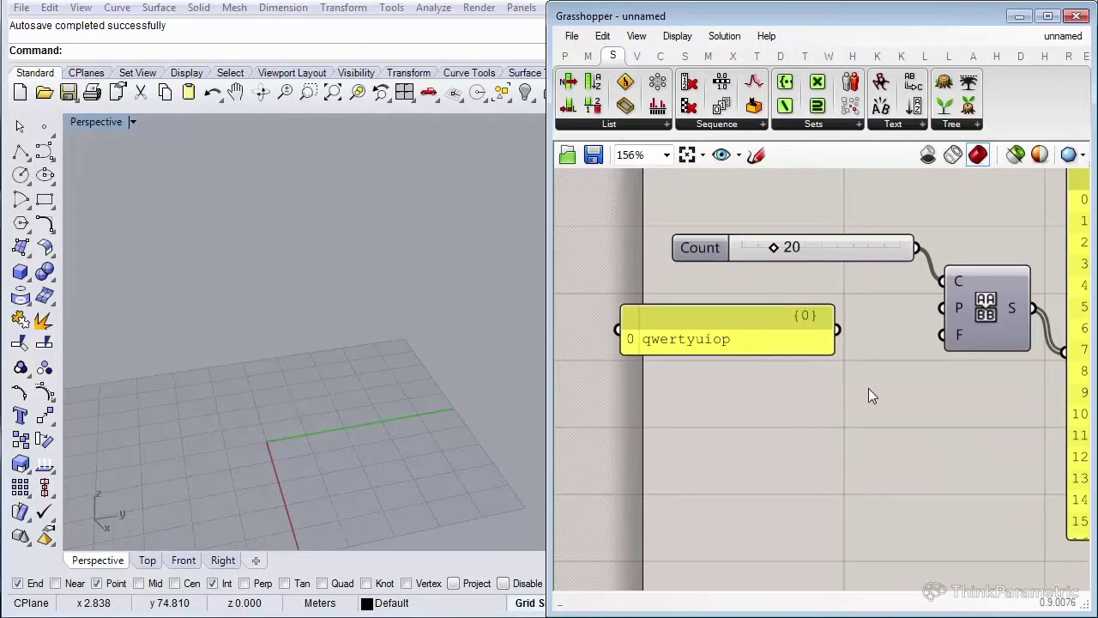
scroll(764, 373, "down", 2)
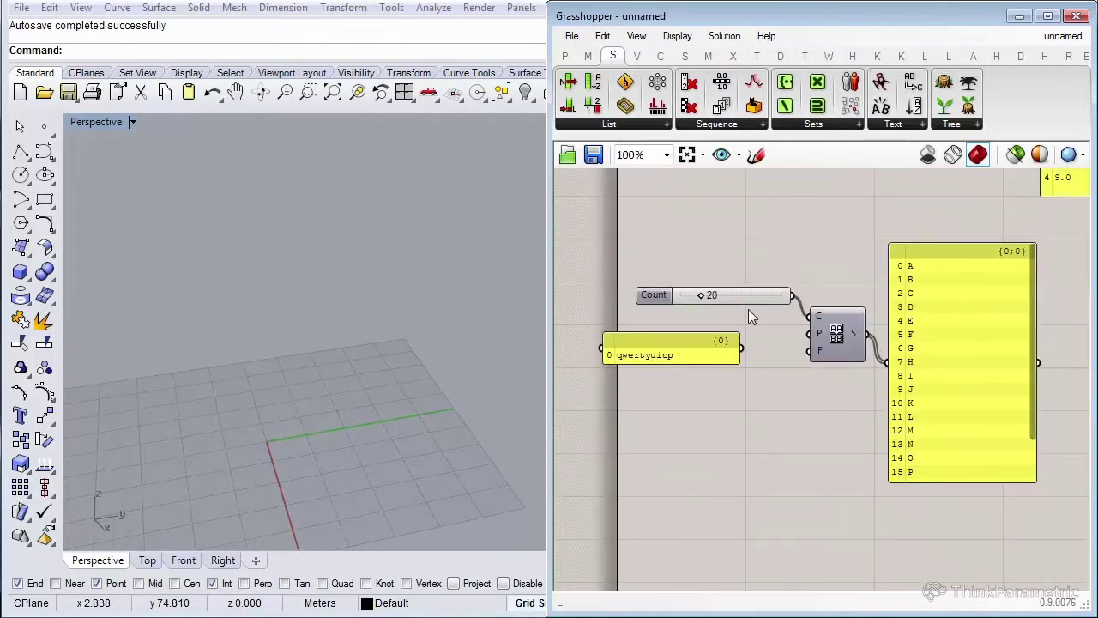
left_click_drag(743, 347, 807, 335)
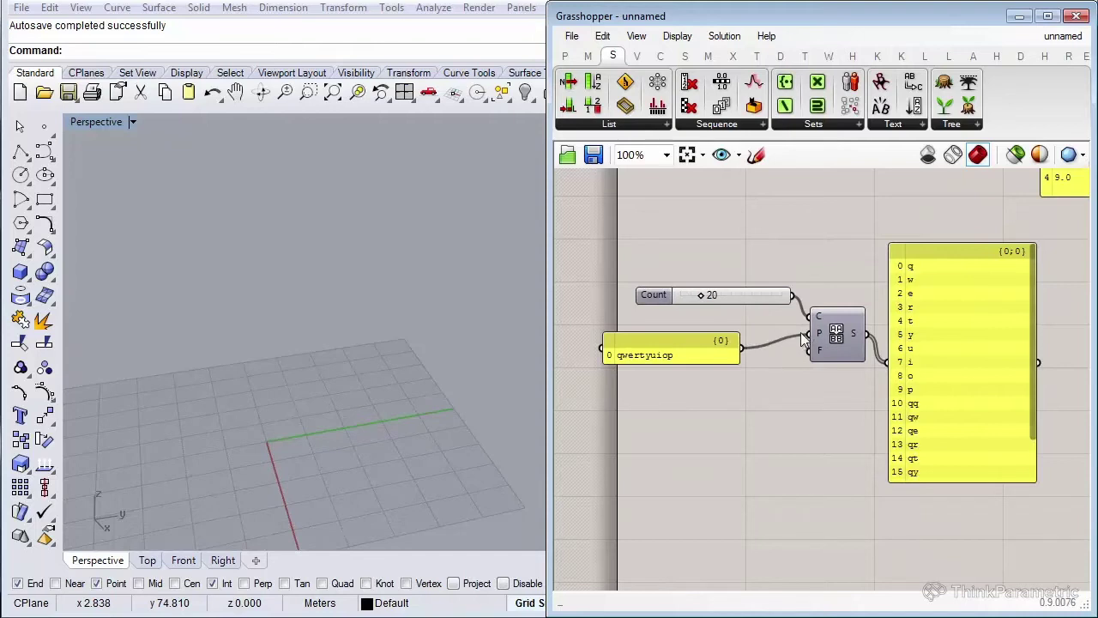
left_click(709, 360)
scroll(964, 339, "up", 1)
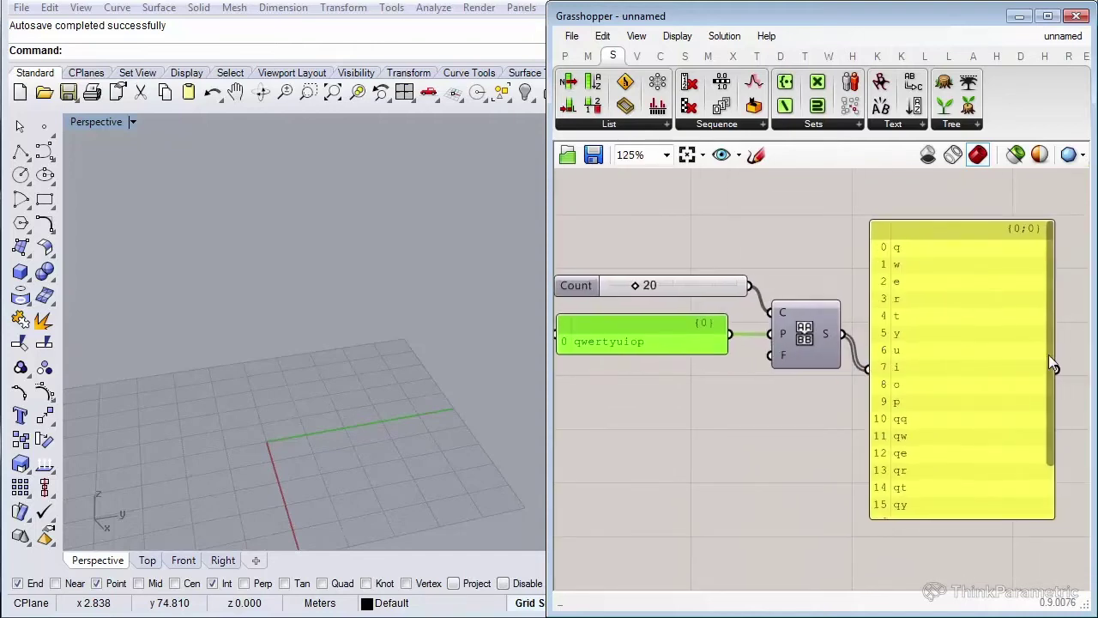
Set the Count slider to 19 and extend the output panel down to qo.
right_click_drag(956, 385, 968, 383)
left_click_drag(648, 285, 633, 287)
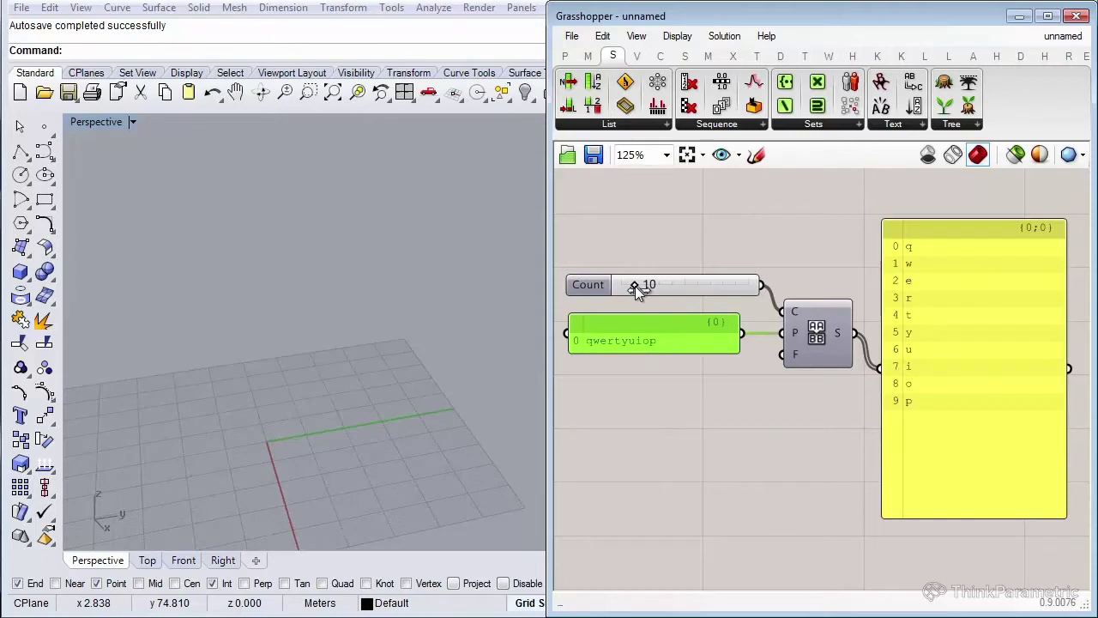
left_click_drag(635, 286, 645, 286)
left_click_drag(946, 513, 945, 558)
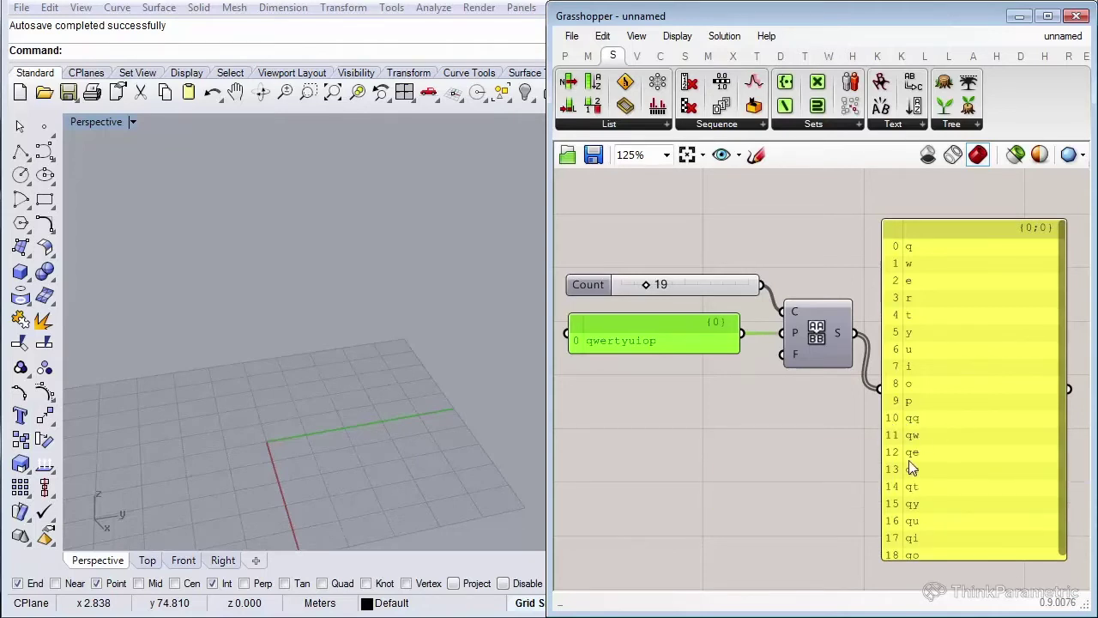
right_click_drag(853, 500, 862, 438)
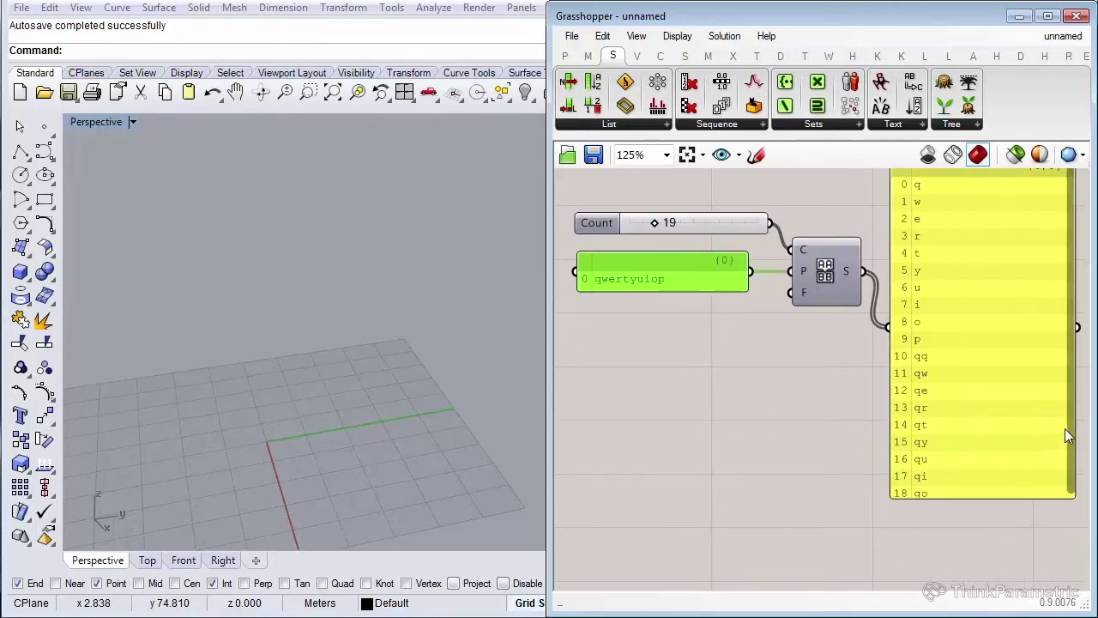
mouse_move(870, 378)
right_mouse_down()
mouse_move(825, 430)
mouse_move(844, 426)
right_mouse_up()
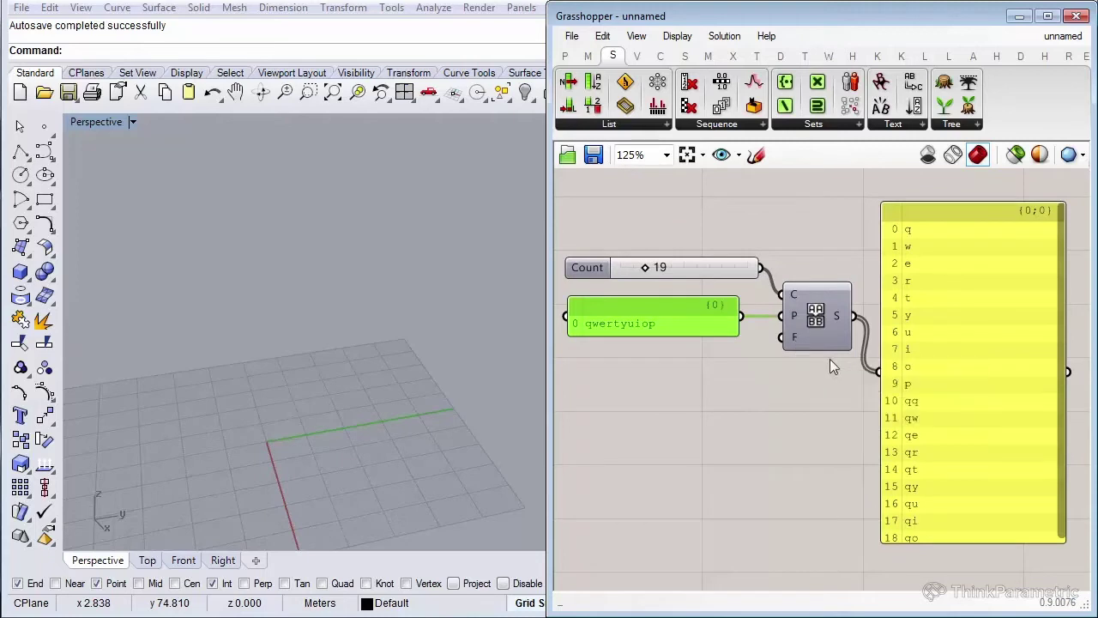
left_click_drag(887, 421, 899, 367)
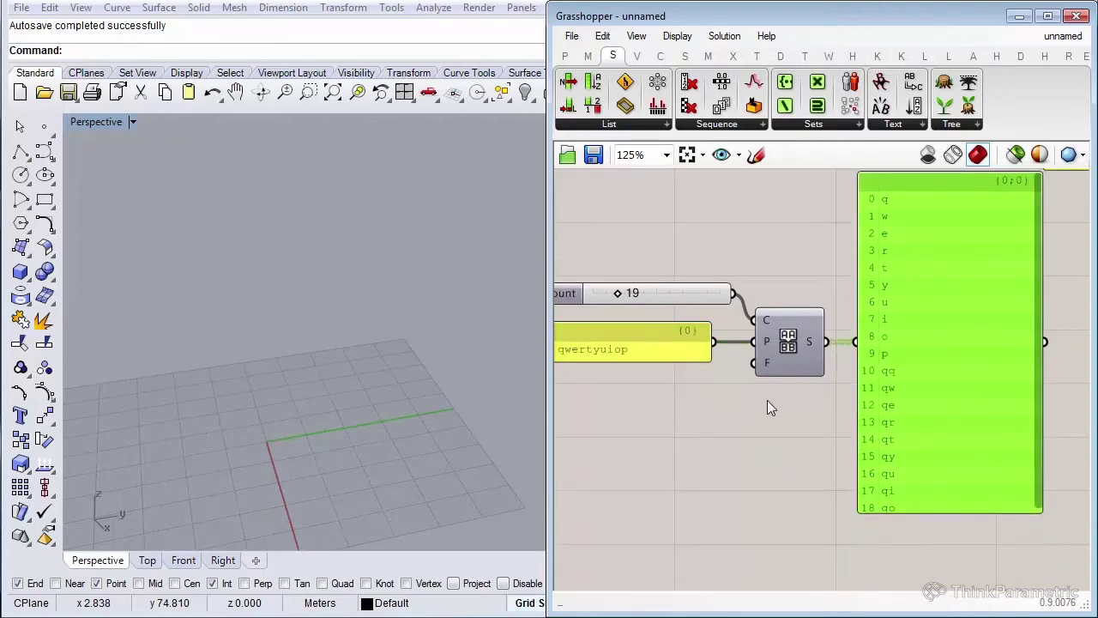
scroll(786, 391, "down", 2)
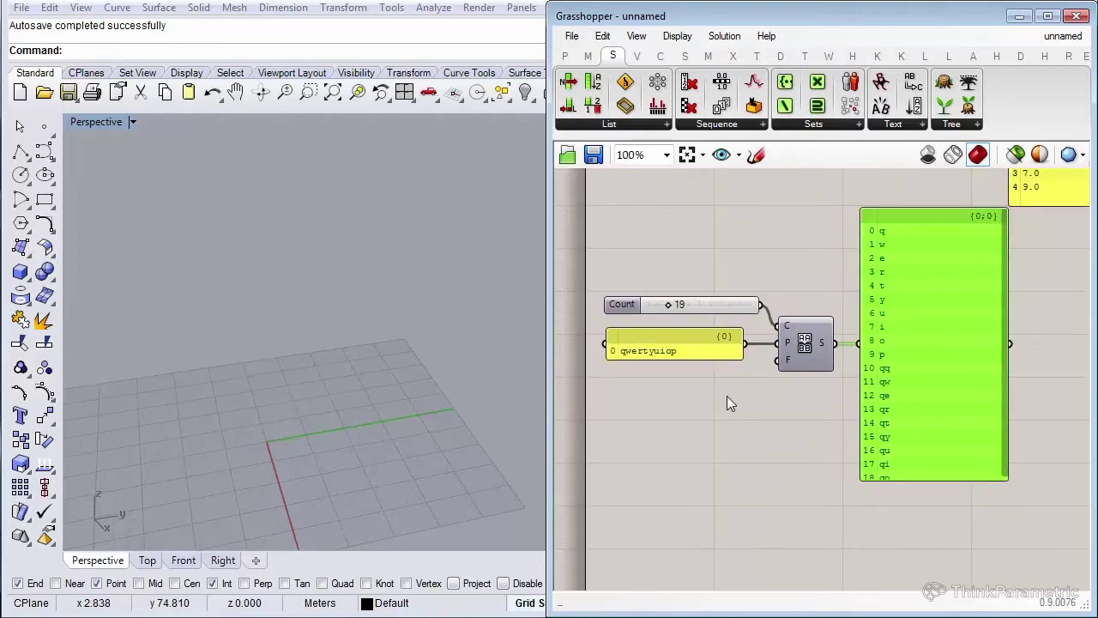
right_click_drag(793, 401, 790, 385)
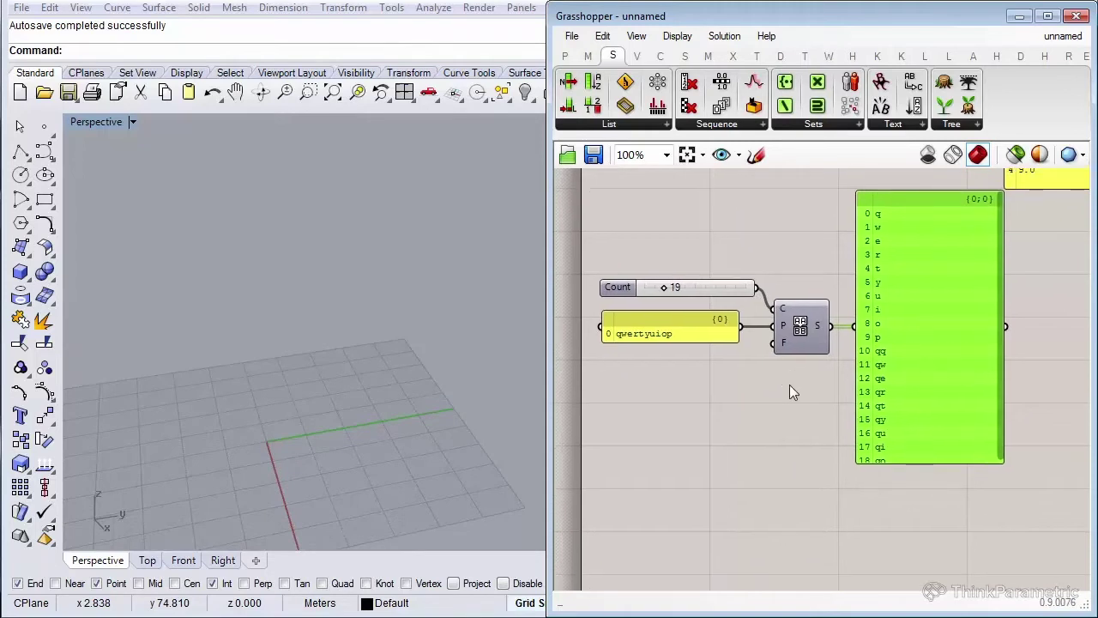
left_click_drag(897, 379, 890, 379)
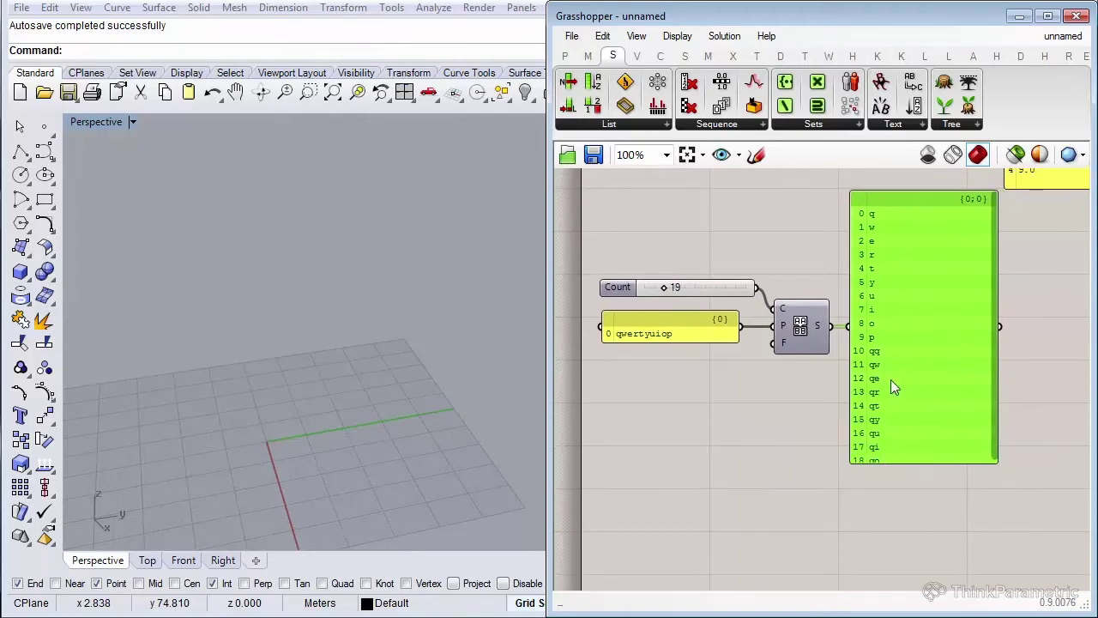
Place a Duplicate Data component from Sets > Sequence in empty canvas space.
left_click(817, 442)
scroll(816, 438, "down", 2)
scroll(872, 398, "down", 2)
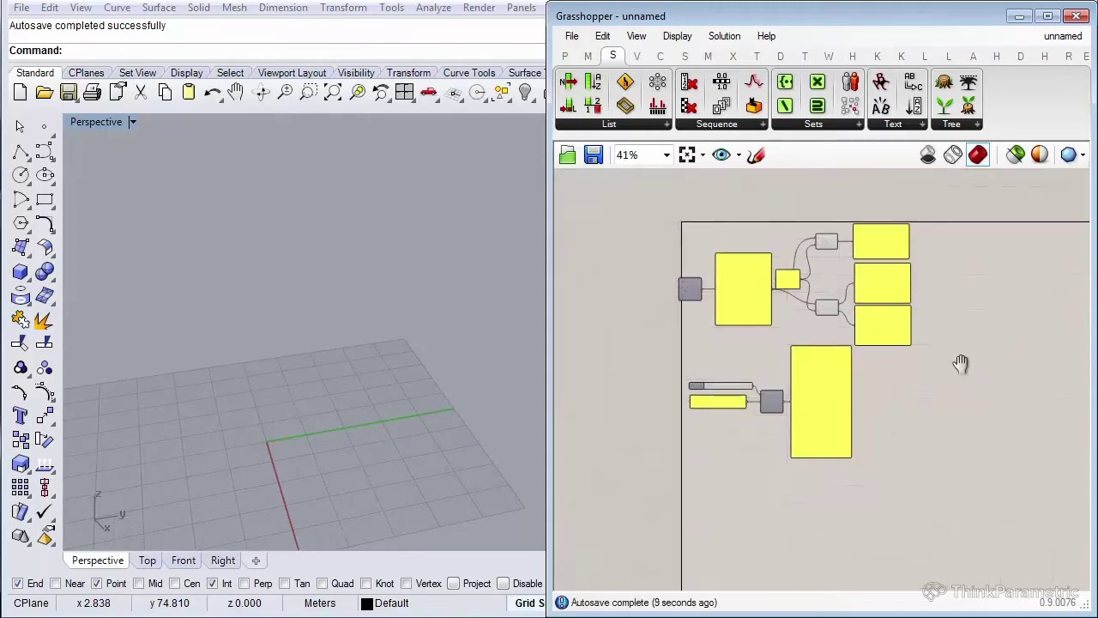
right_click_drag(950, 370, 752, 462)
scroll(752, 462, "up", 4)
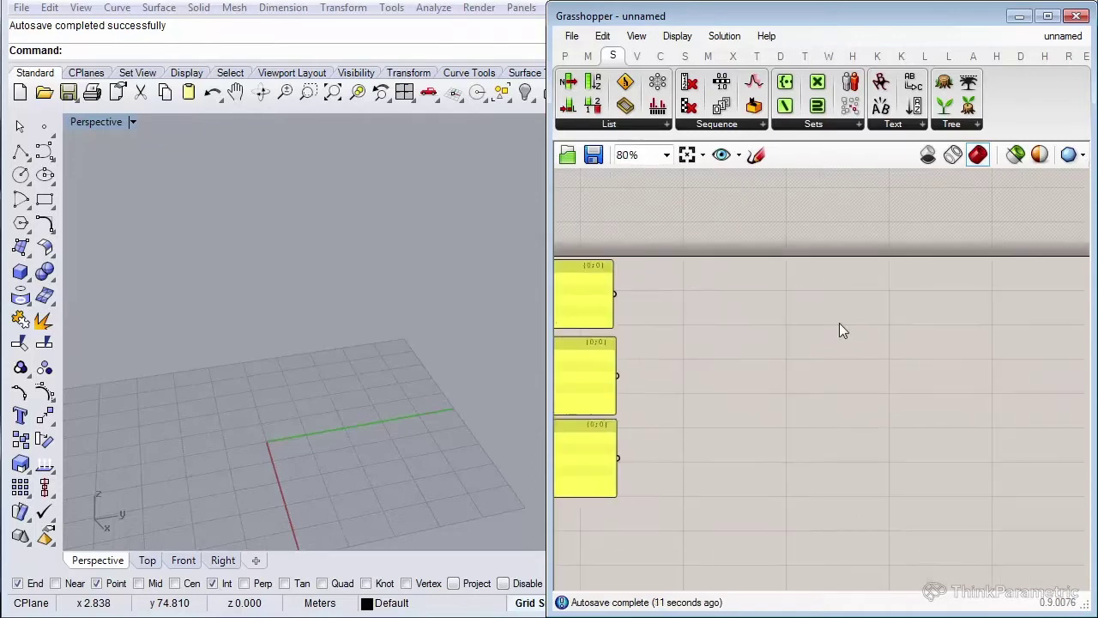
mouse_move(910, 358)
right_mouse_down()
mouse_move(836, 349)
mouse_move(857, 345)
right_mouse_up()
scroll(855, 342, "down", 1)
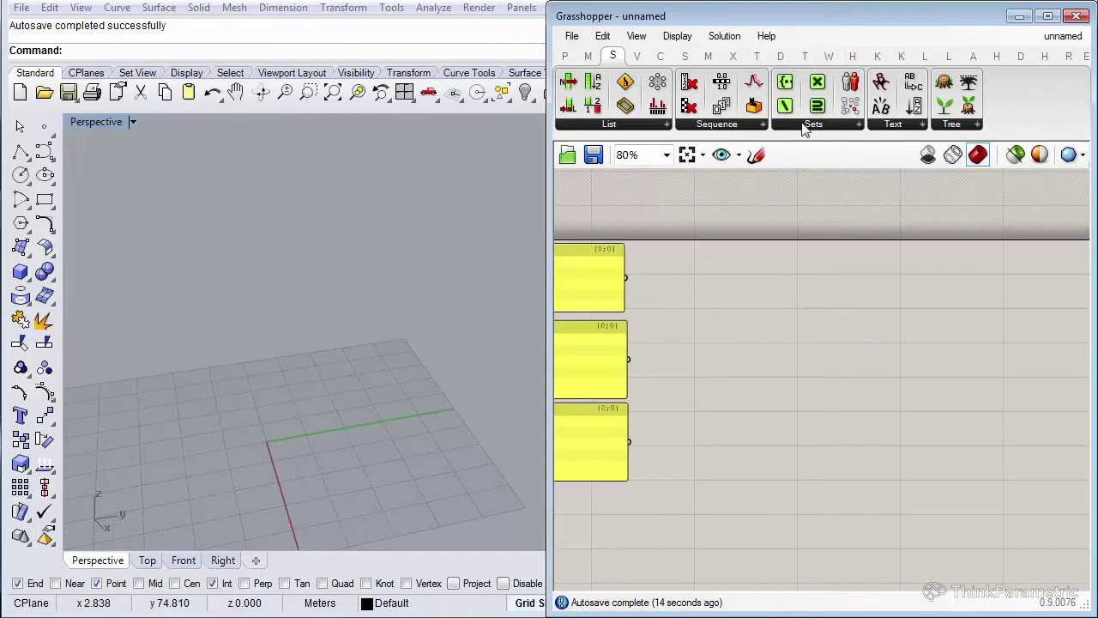
left_click(737, 123)
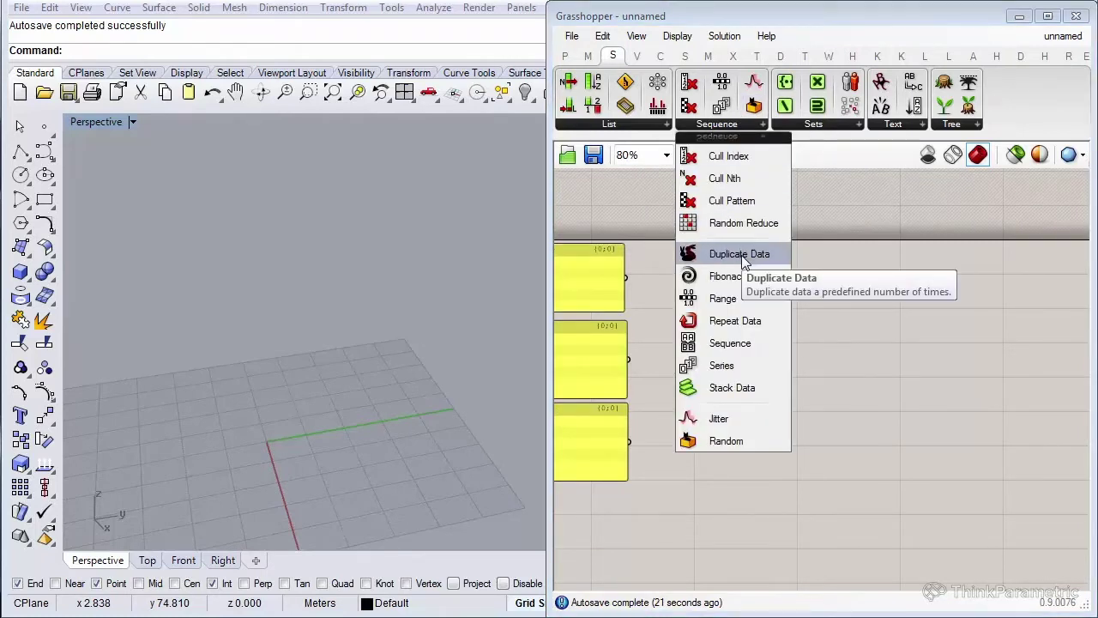
left_click(738, 254)
left_click(916, 337)
Place Repeat Data and Jitter components below Duplicate Data.
left_click(729, 125)
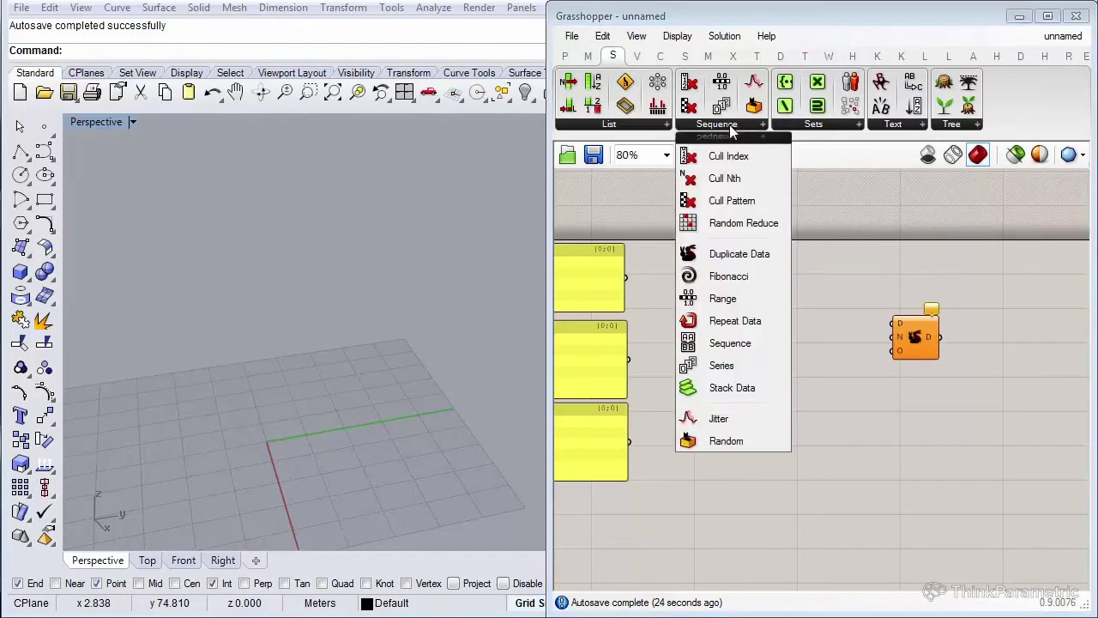
left_click(746, 321)
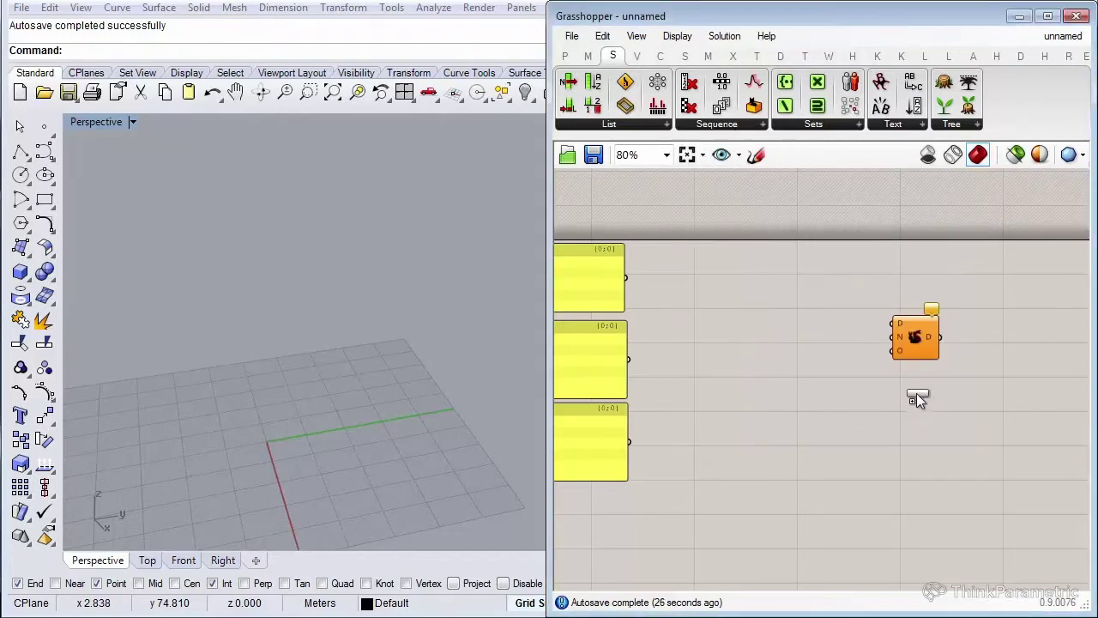
left_click(916, 398)
left_click(731, 125)
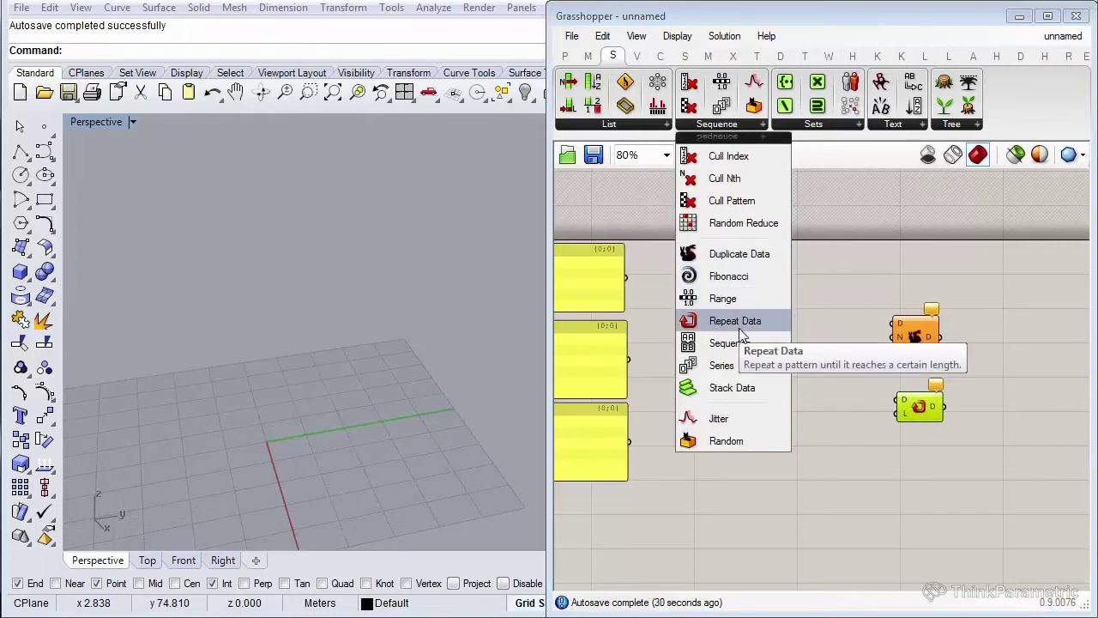
left_click(732, 425)
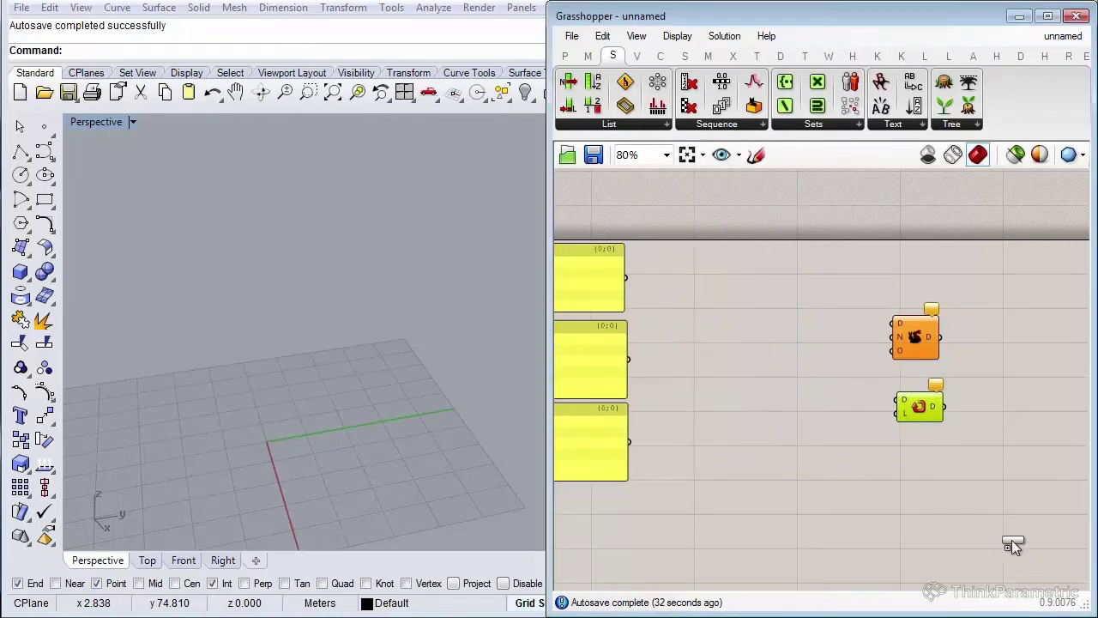
left_click(918, 483)
right_click_drag(928, 479, 919, 437)
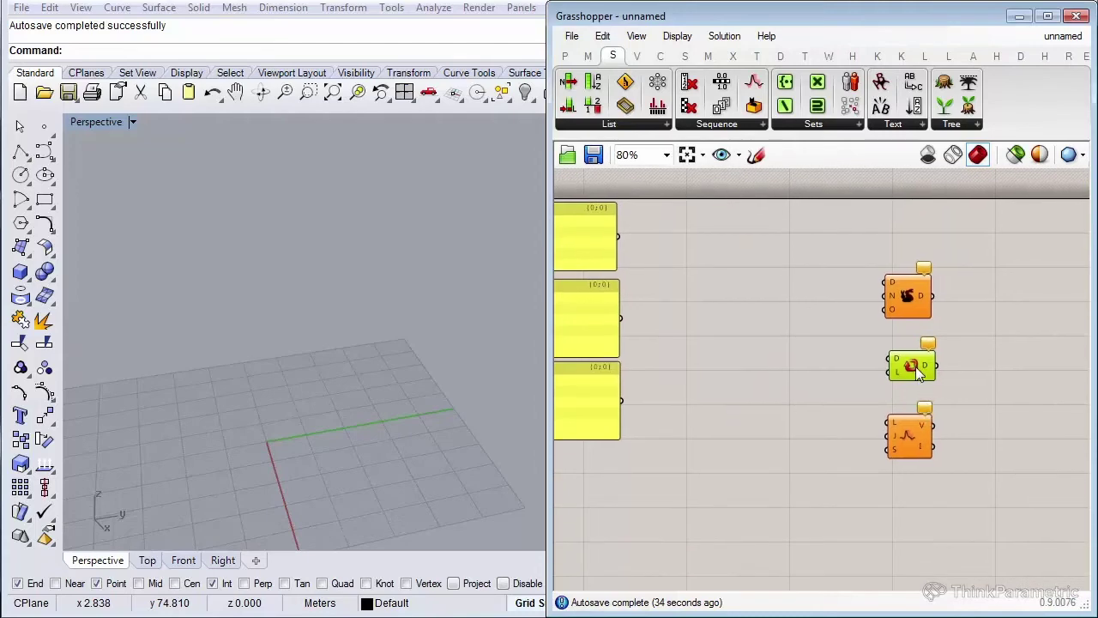
left_click(915, 410)
scroll(807, 335, "up", 2)
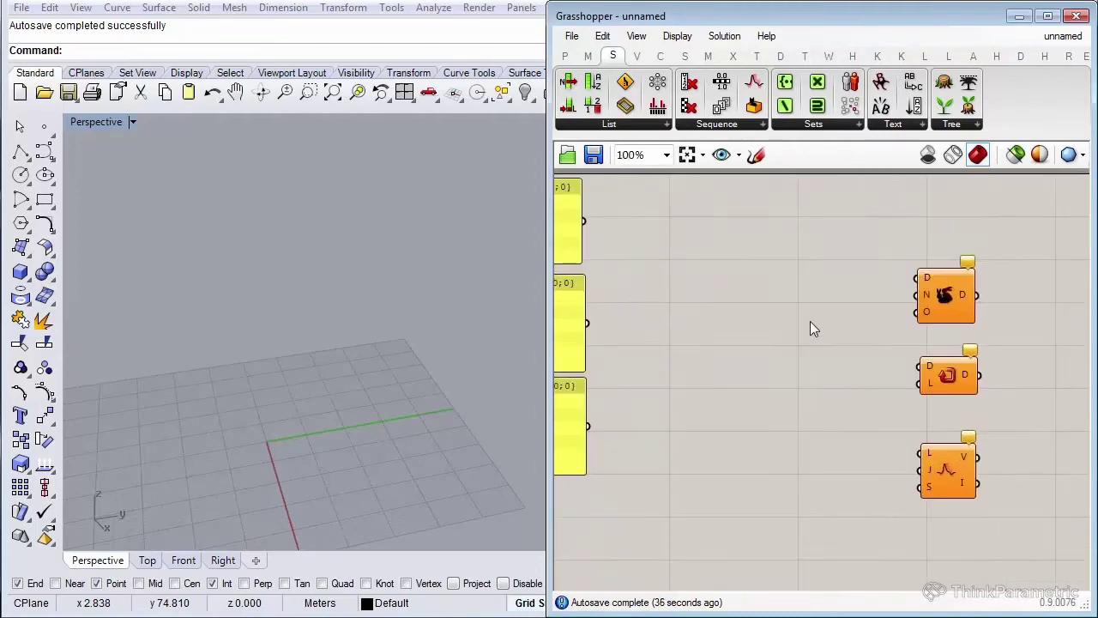
Add a new text panel on the empty canvas and start editing it.
double_click(678, 271)
type("pane")
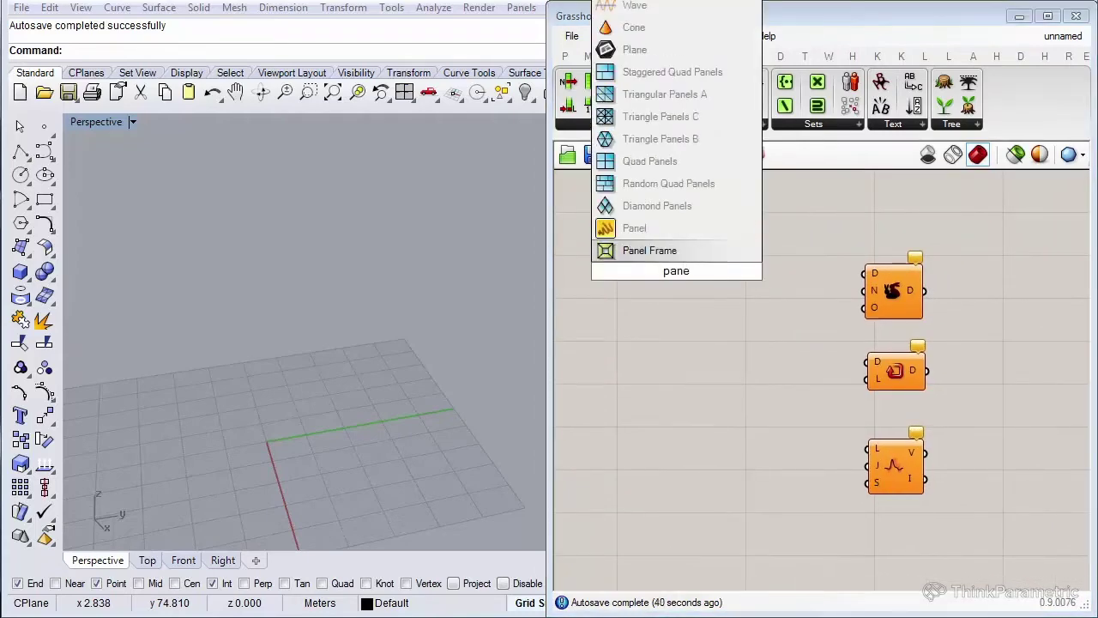
left_click(674, 228)
double_click(661, 281)
Enter 1 2 3 4 5 in the panel, one per line, and wire it to Duplicate Data's D input.
type("1 2 3 4 5")
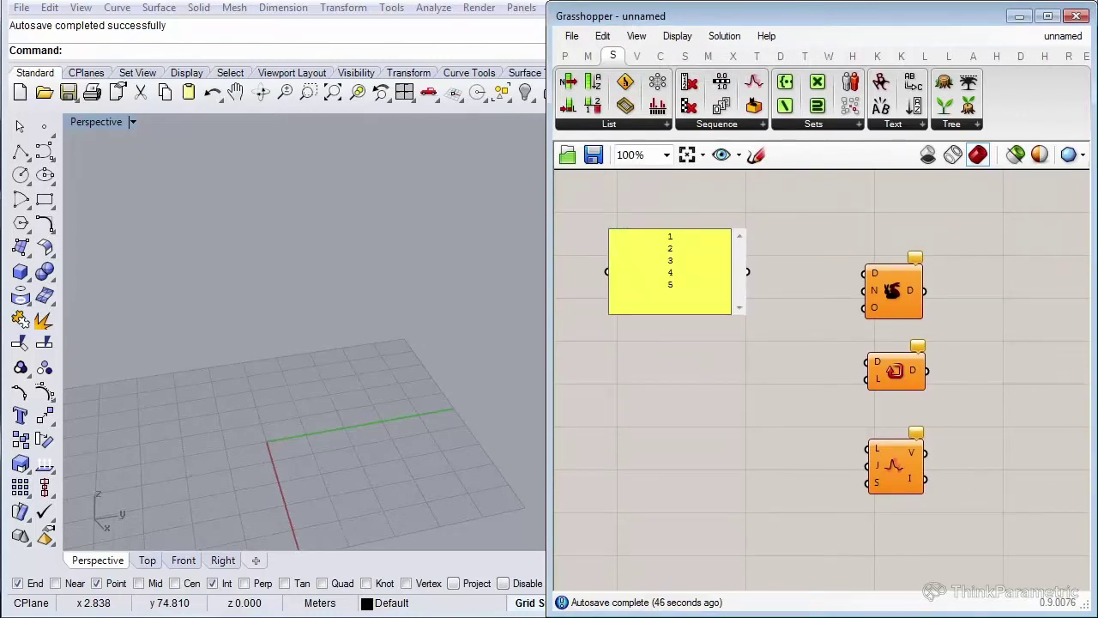
left_click(667, 354)
right_click(687, 280)
left_click(719, 274)
scroll(720, 309, "up", 2)
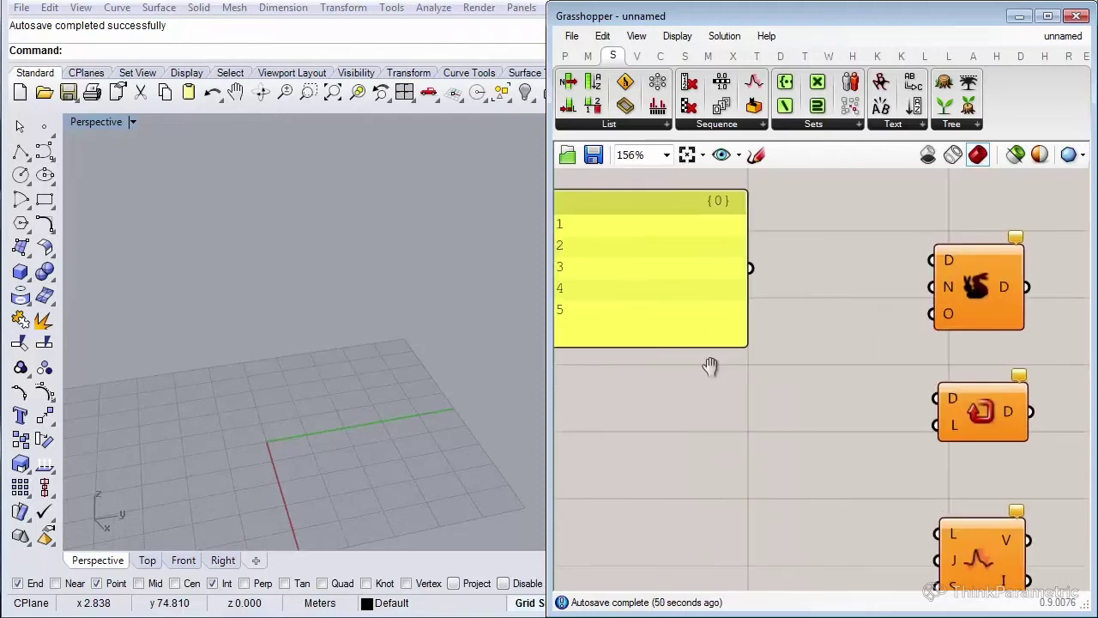
scroll(715, 367, "down", 1)
left_click_drag(754, 252, 897, 248)
Rearrange the number panel and move Repeat Data and Jitter further down.
left_click(692, 287)
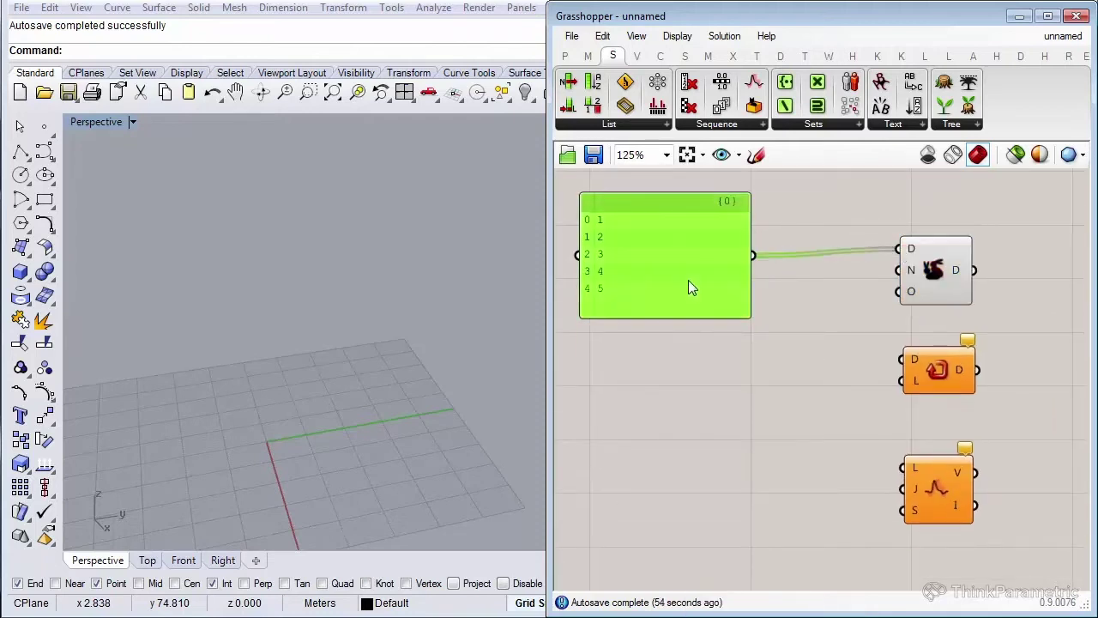
left_click_drag(692, 287, 706, 283)
scroll(747, 284, "down", 1)
right_click_drag(858, 307, 851, 254)
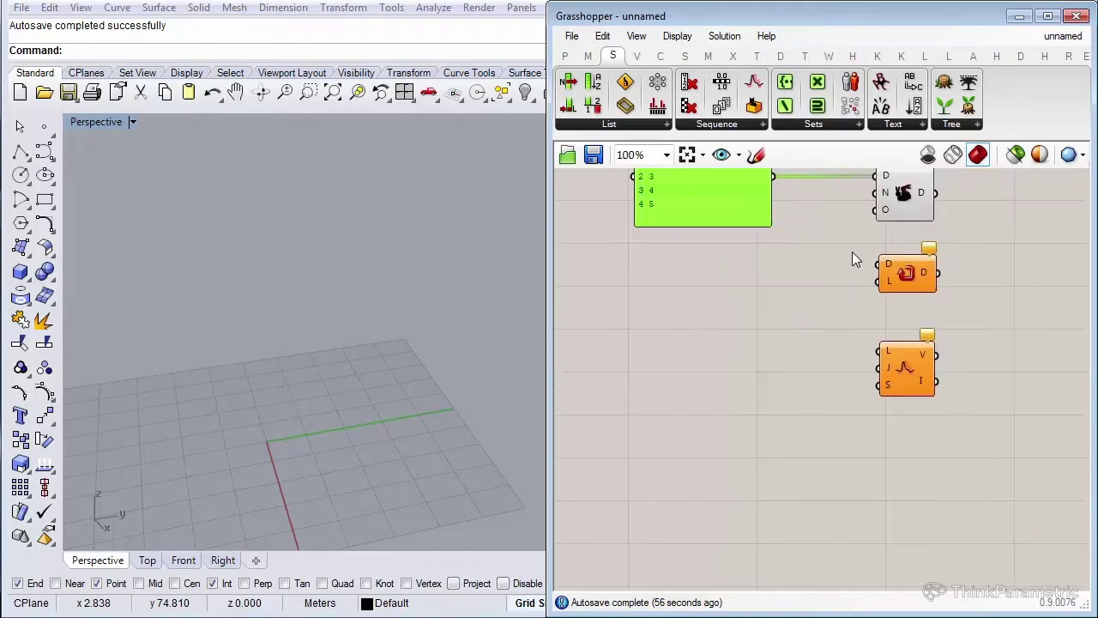
left_click_drag(851, 249, 953, 413)
left_click_drag(911, 277, 906, 395)
left_click(904, 312)
right_click_drag(819, 250, 845, 390)
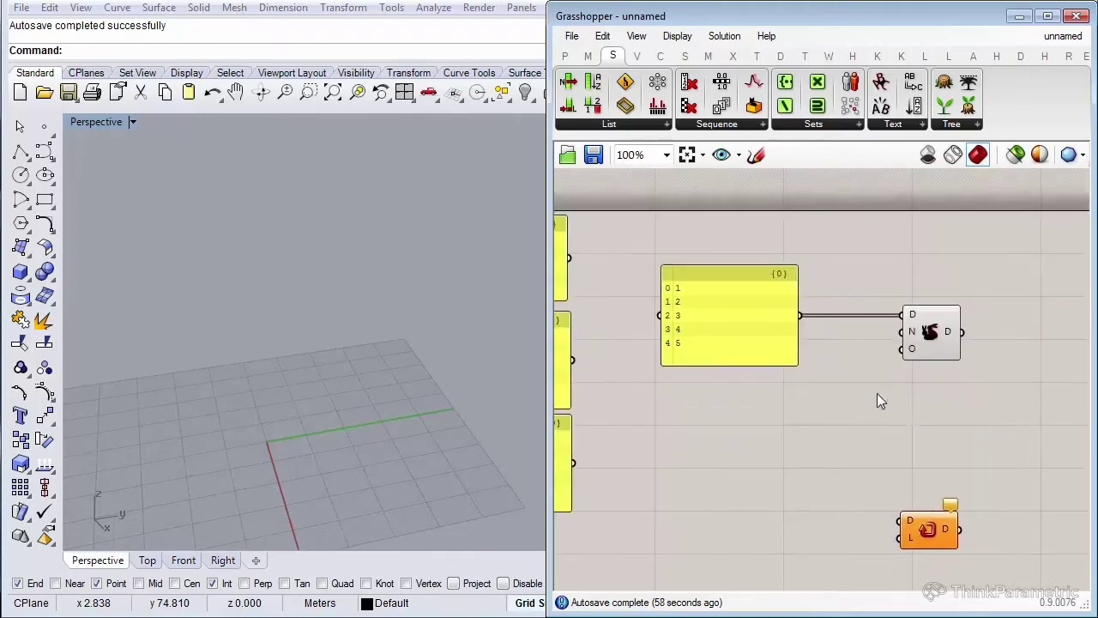
left_click_drag(762, 340, 783, 302)
Create a number slider set to 20 and wire it to Duplicate Data's N input.
double_click(754, 363)
type("2")
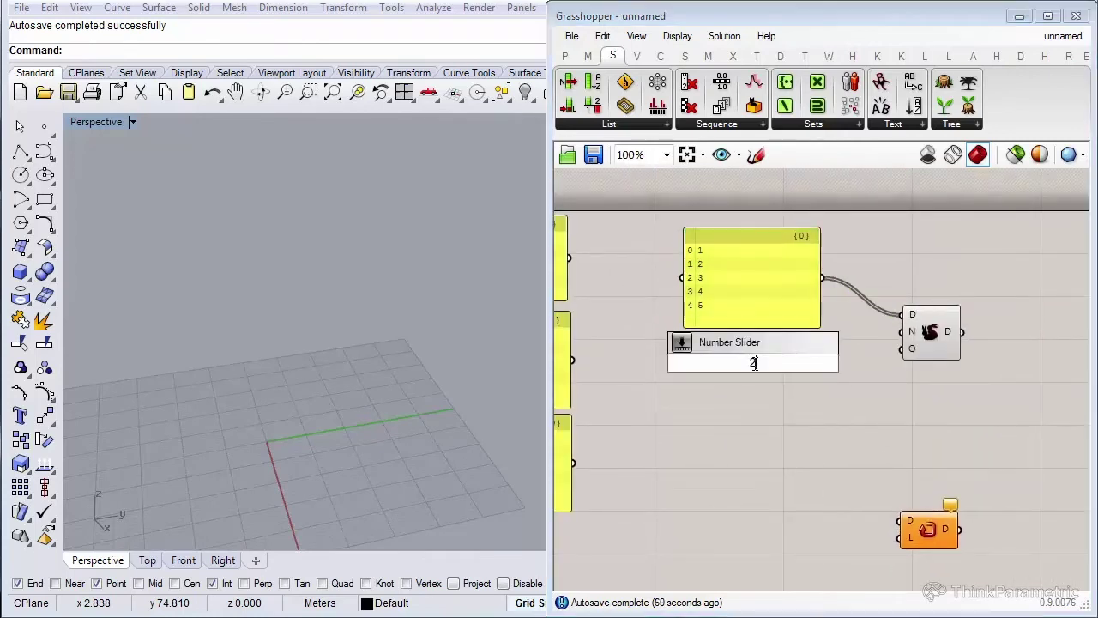
type("0")
key("Return")
scroll(755, 365, "up", 1)
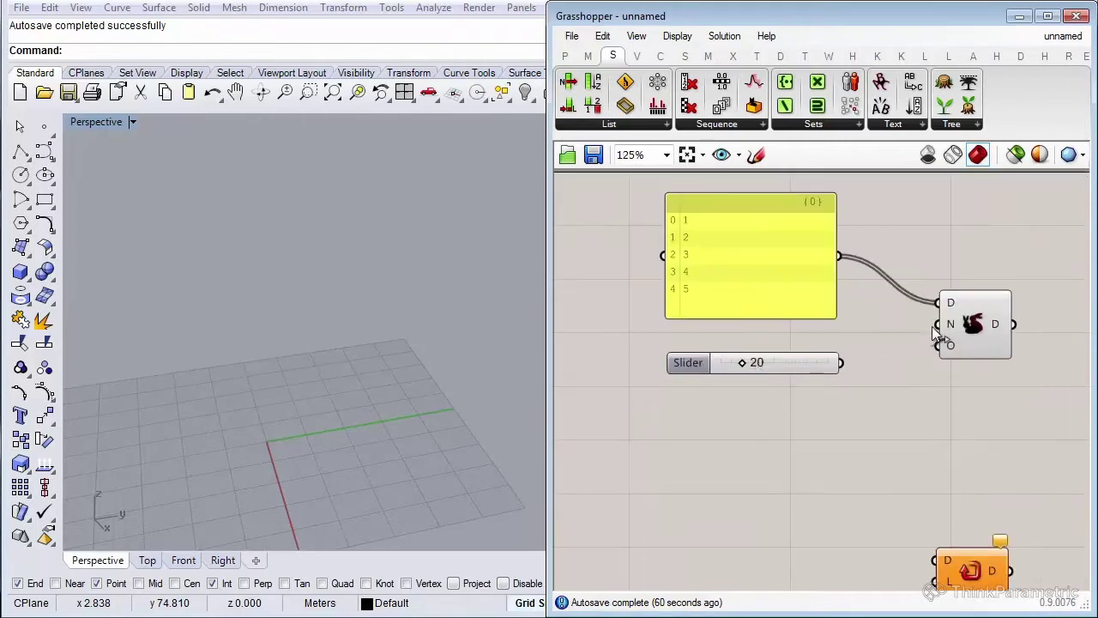
left_click_drag(937, 325, 840, 363)
right_click_drag(1036, 351, 925, 360)
Add a tall panel showing Duplicate Data's D output.
double_click(927, 361)
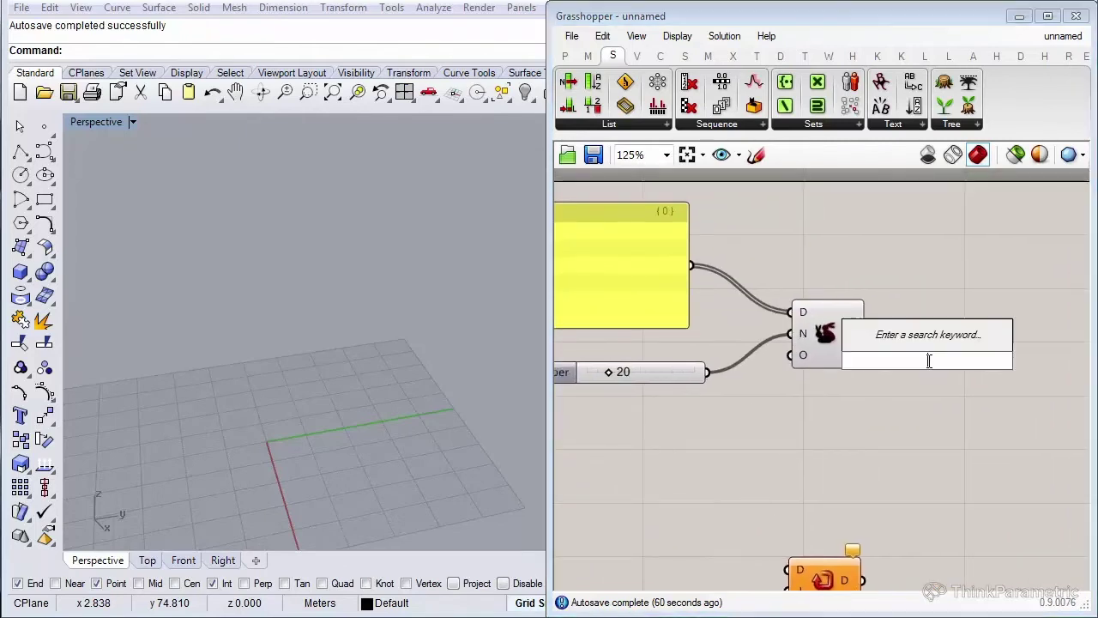
type("pane")
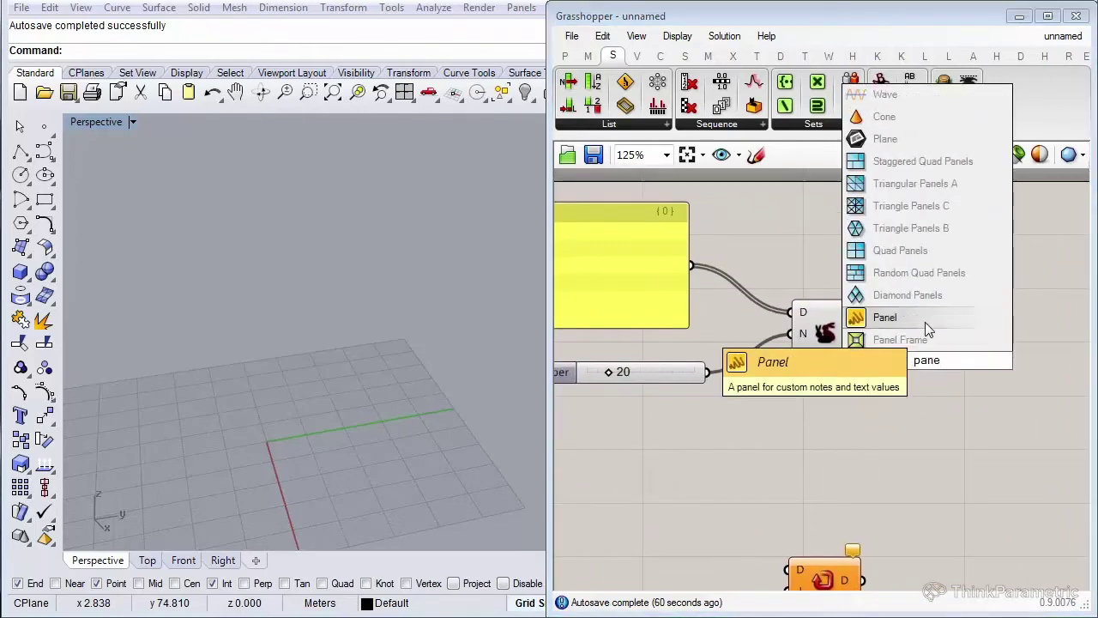
left_click(925, 322)
left_click_drag(910, 369, 998, 345)
left_click_drag(866, 334, 884, 341)
right_click_drag(988, 378, 927, 330)
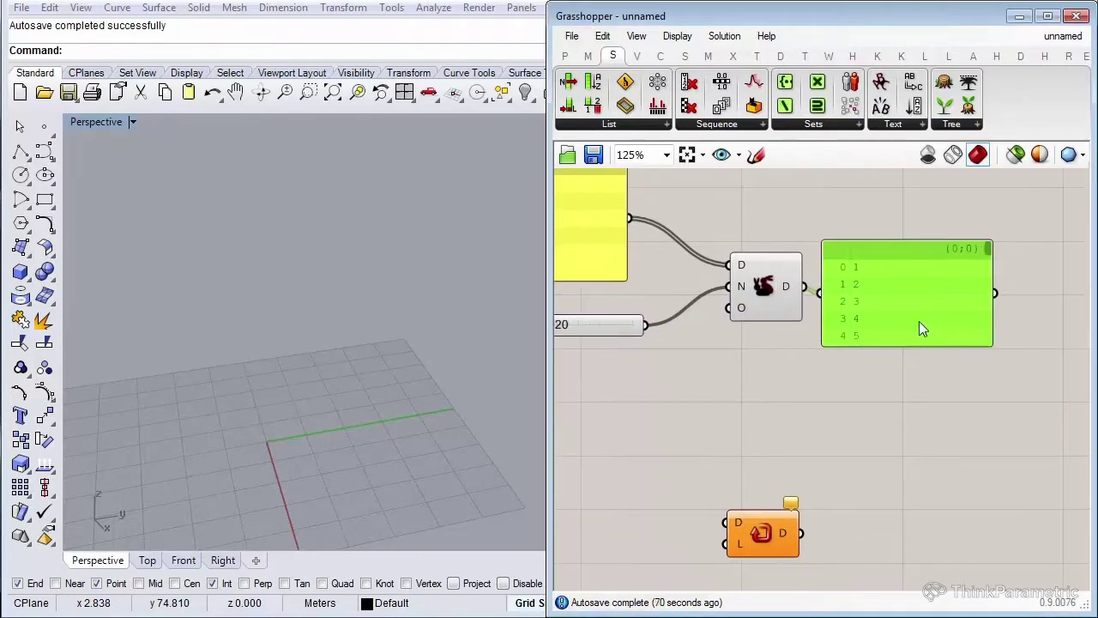
left_click_drag(933, 344, 933, 490)
left_click_drag(864, 416, 898, 334)
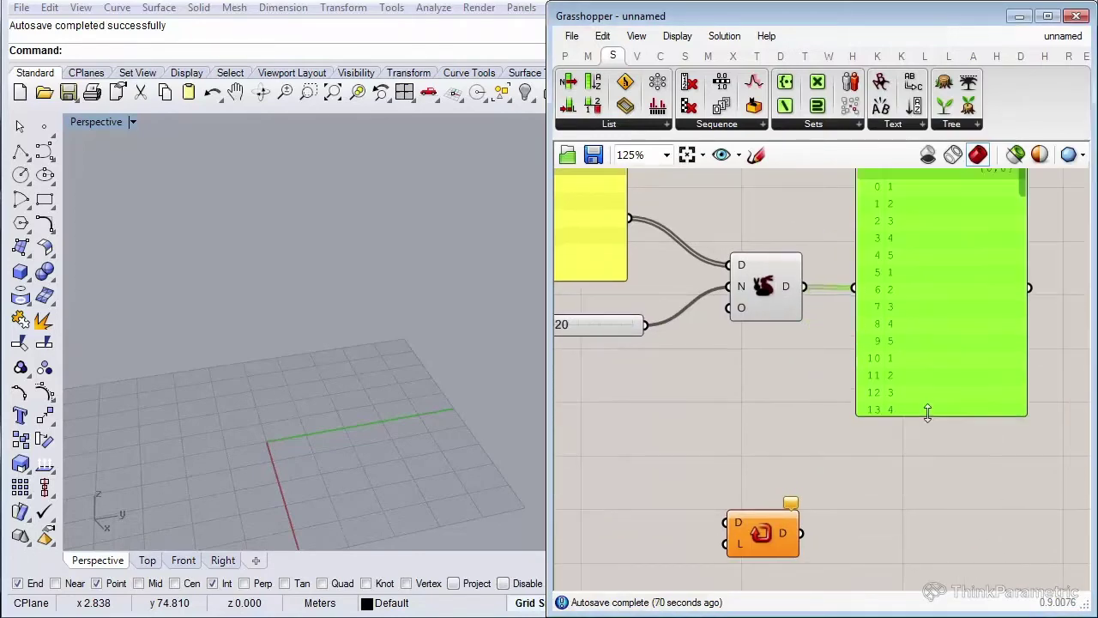
left_click_drag(929, 410, 933, 490)
Lower the duplicate count slider from 20 to 4.
scroll(893, 280, "down", 1)
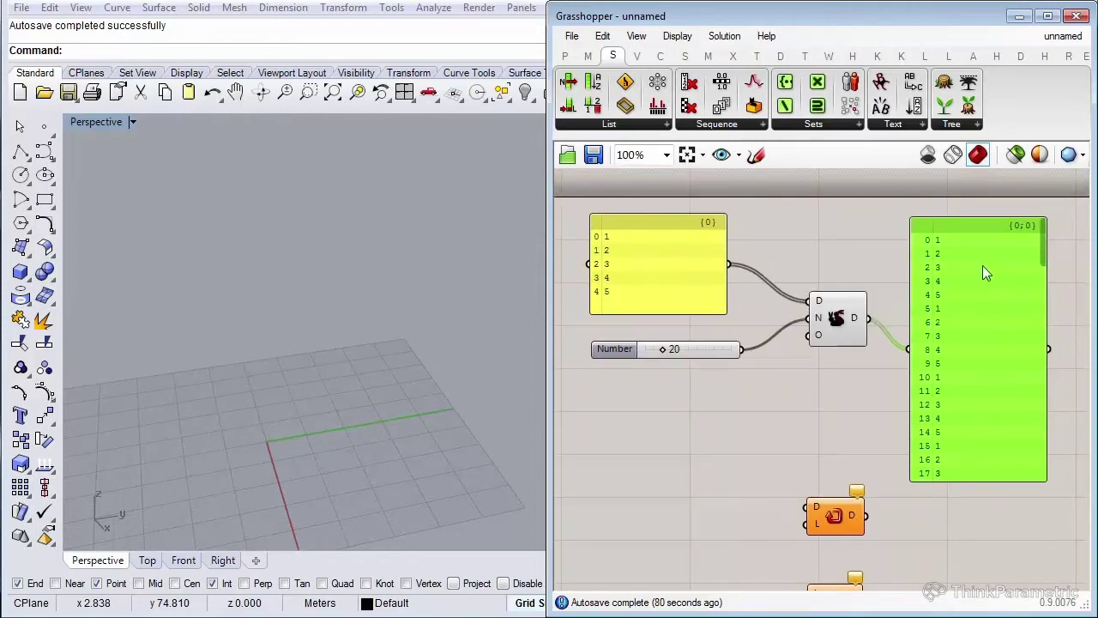
scroll(955, 272, "up", 1)
scroll(955, 271, "up", 1)
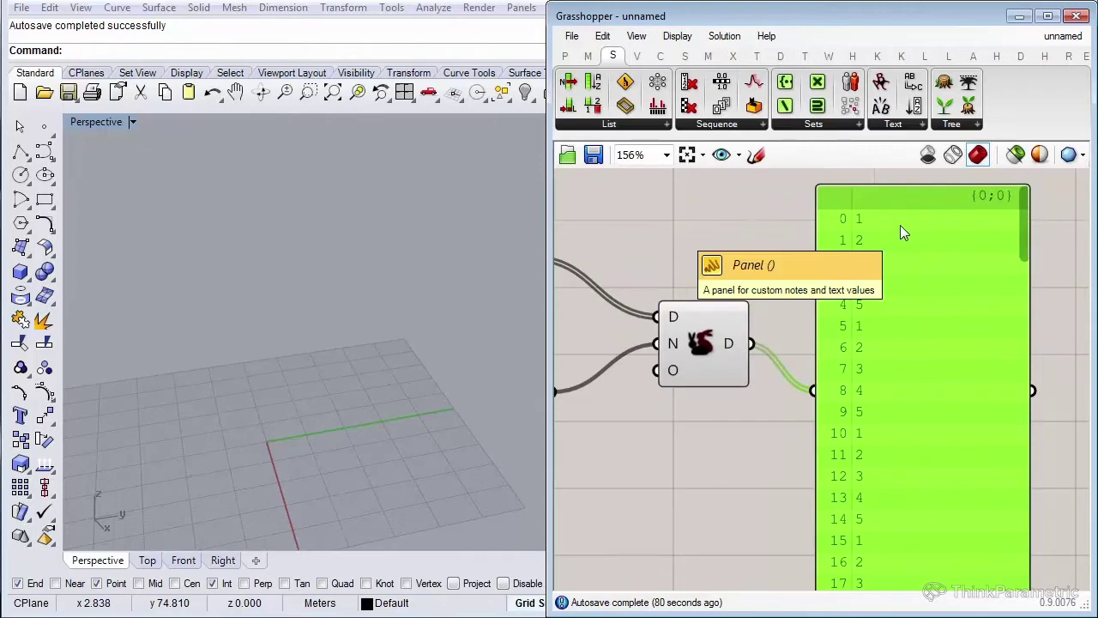
right_click_drag(626, 364, 821, 338)
scroll(820, 337, "down", 1)
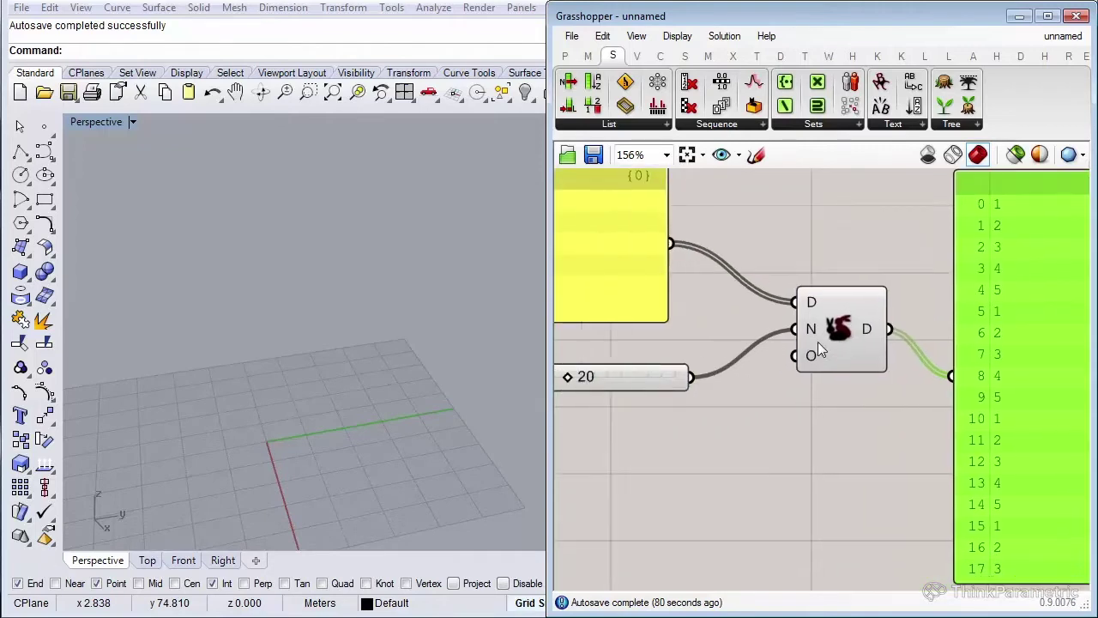
left_click_drag(618, 371, 602, 378)
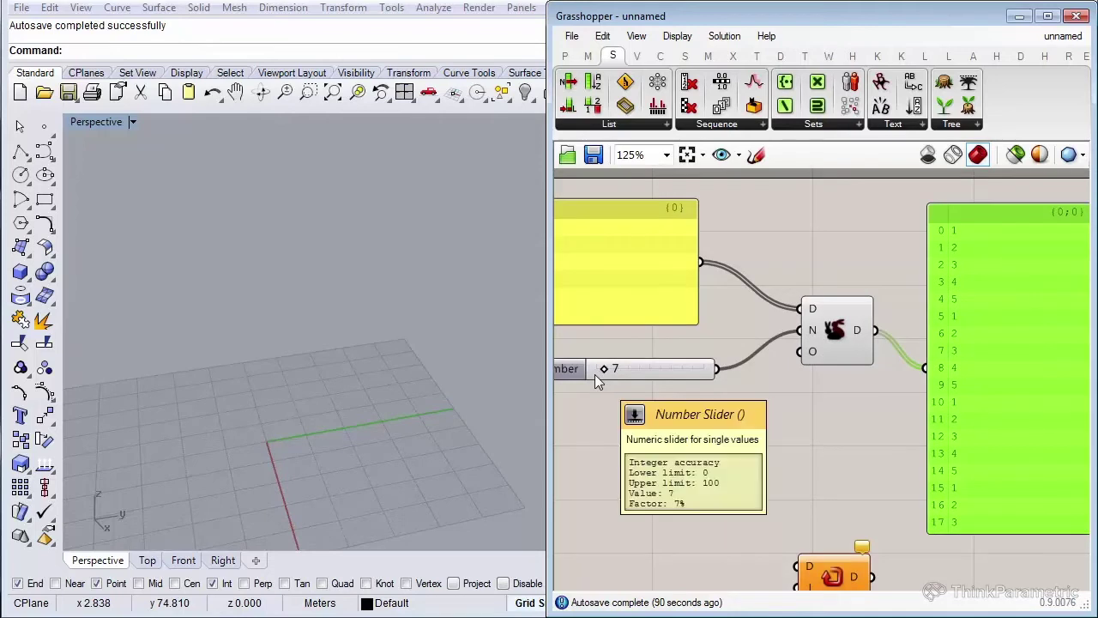
left_click_drag(605, 367, 606, 370)
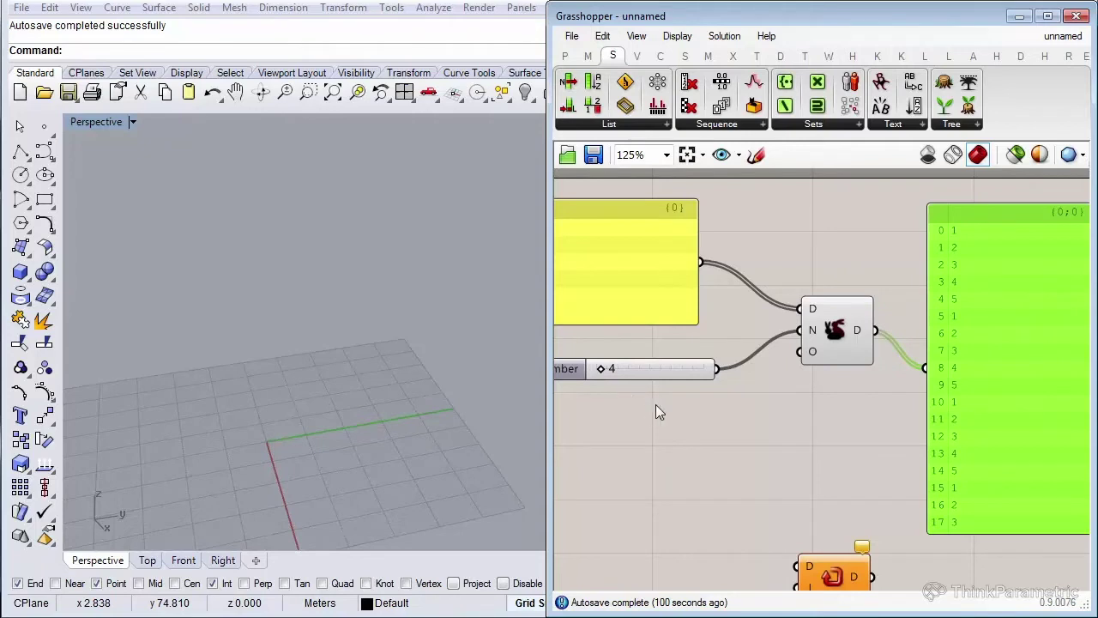
left_click_drag(682, 374, 679, 366)
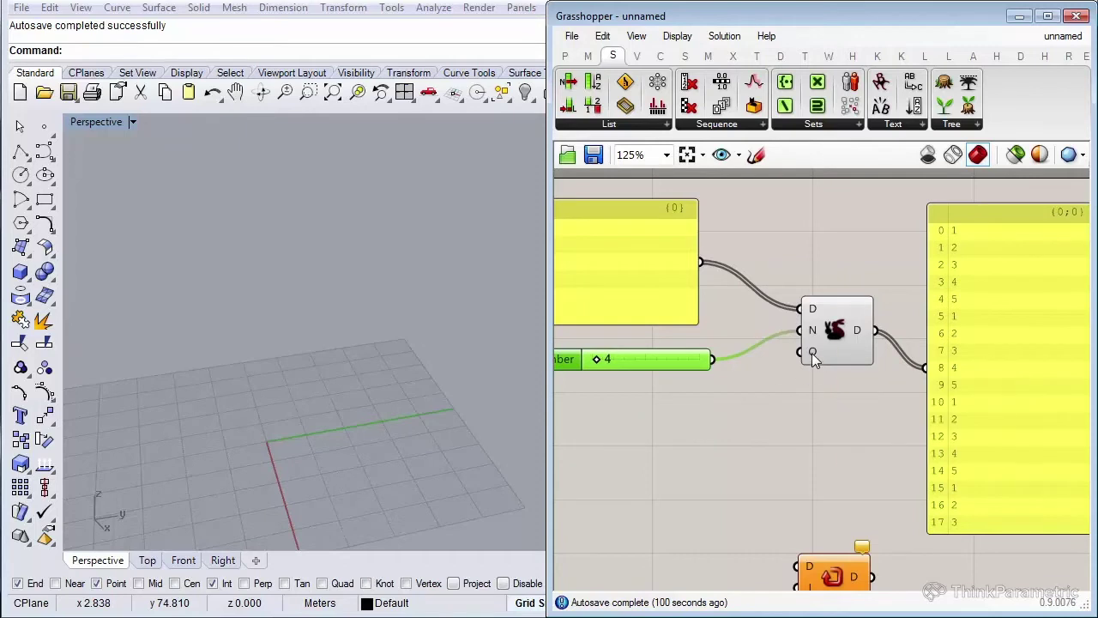
Wire a False Boolean Toggle into Duplicate Data's O input.
double_click(725, 408)
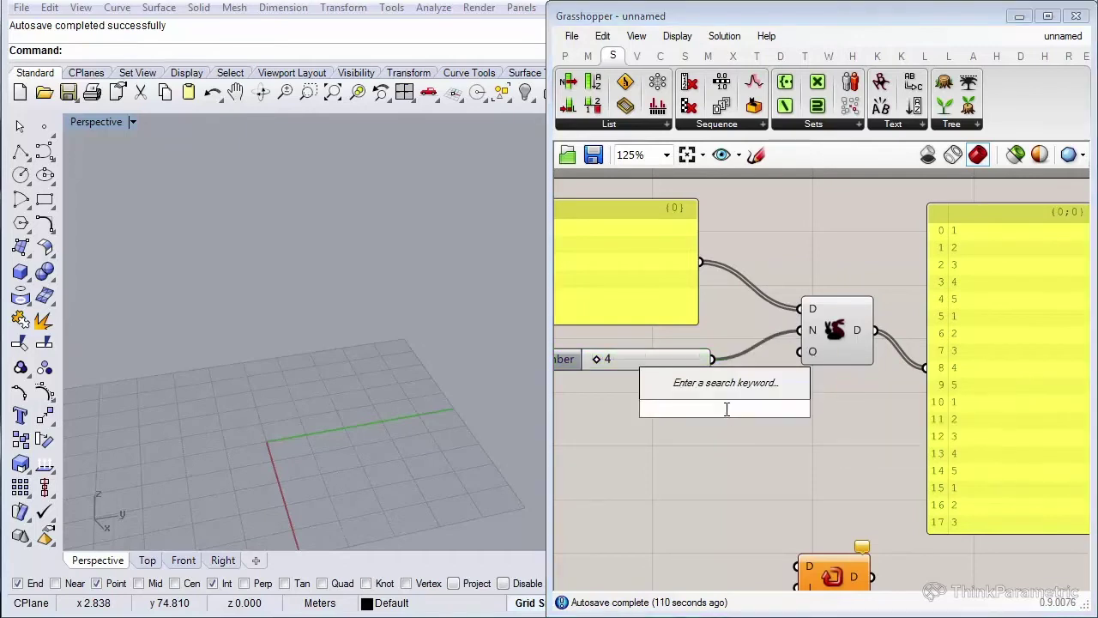
type("bool")
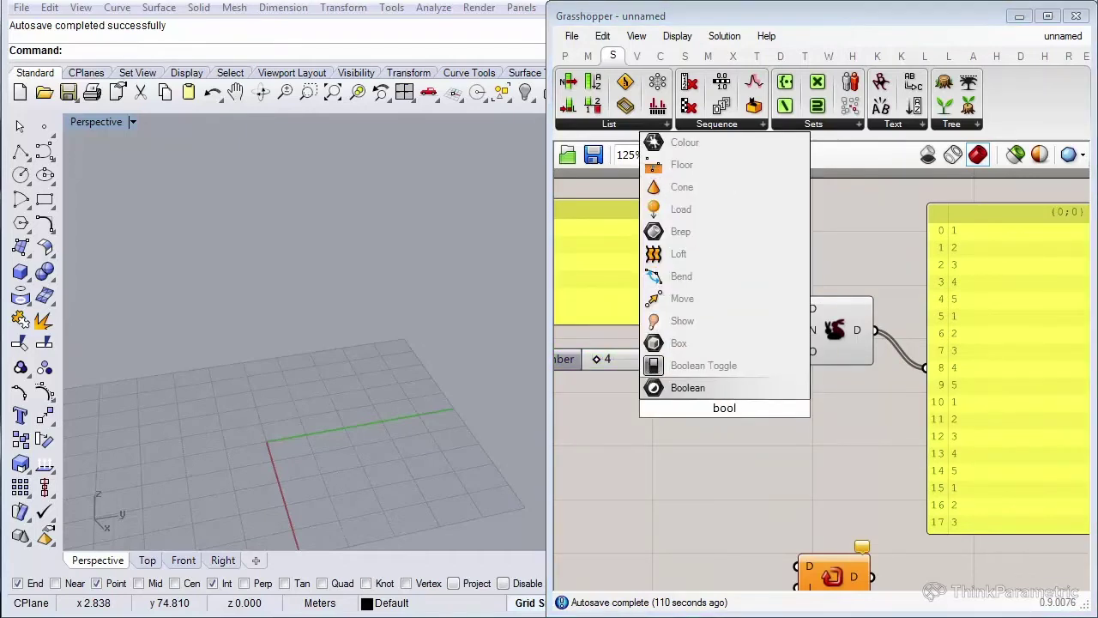
left_click(757, 363)
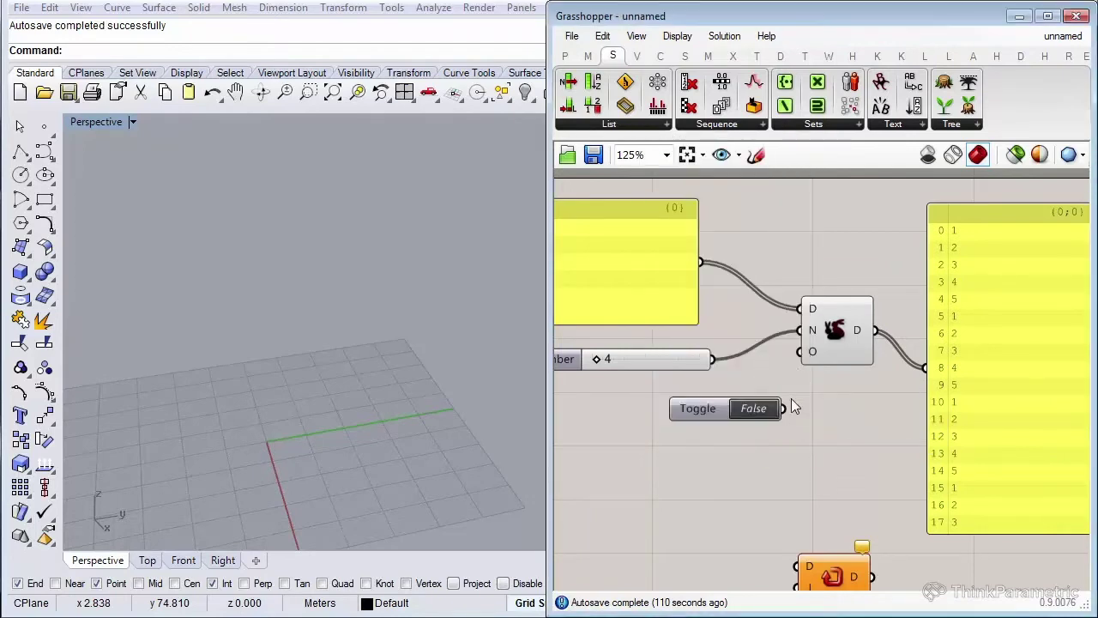
left_click_drag(784, 408, 800, 352)
left_click_drag(669, 369, 659, 355)
left_click_drag(703, 408, 681, 385)
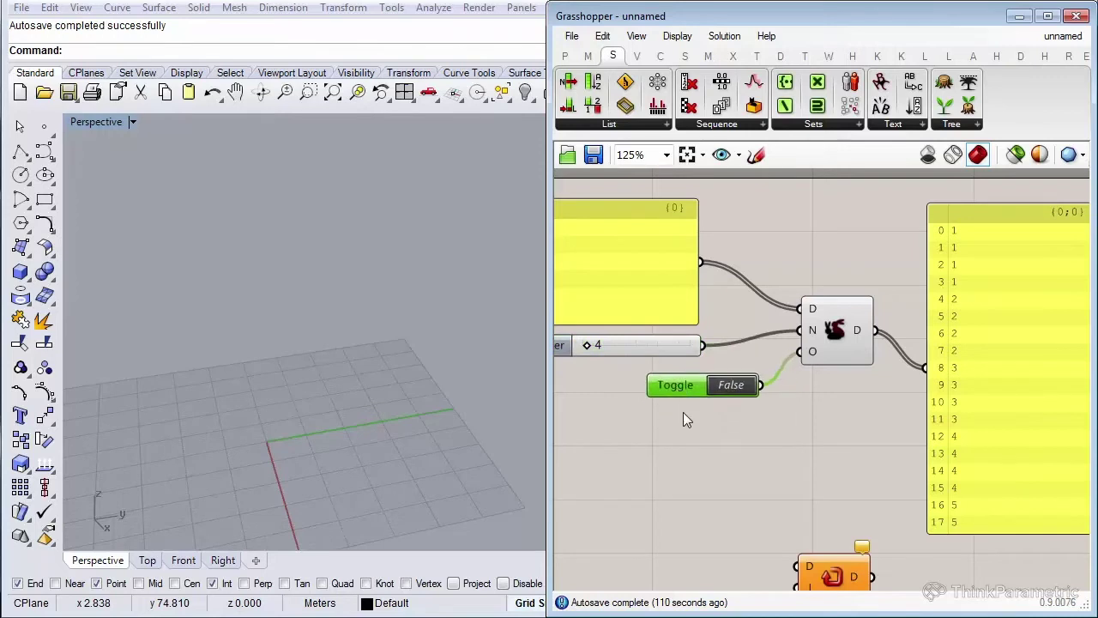
Raise the duplicate count slider to 17.
scroll(684, 418, "down", 1)
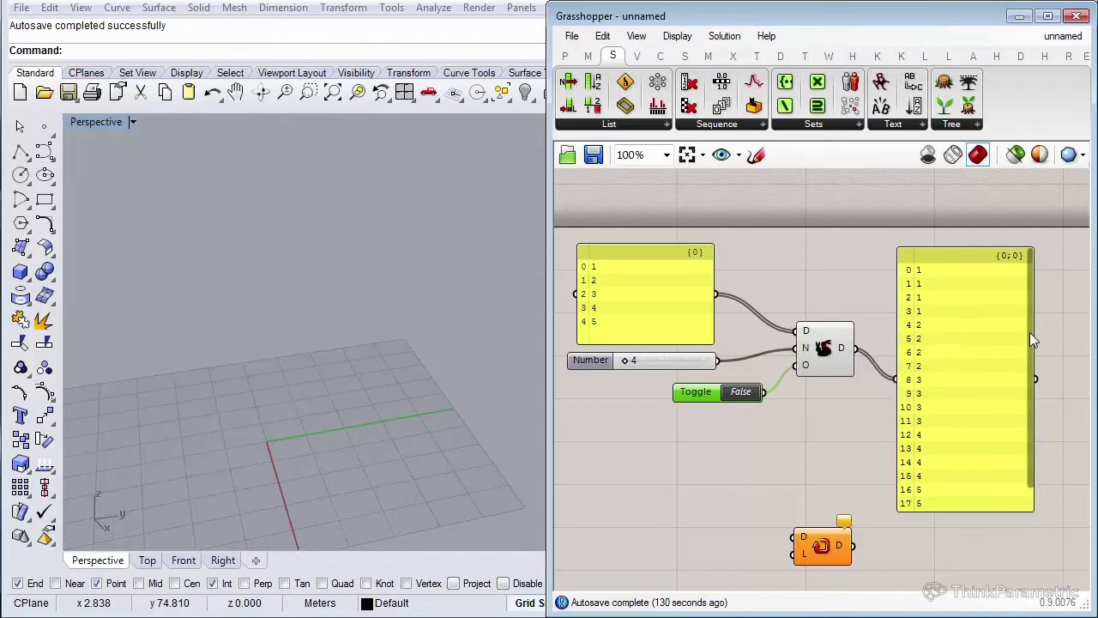
scroll(1030, 335, "down", 1)
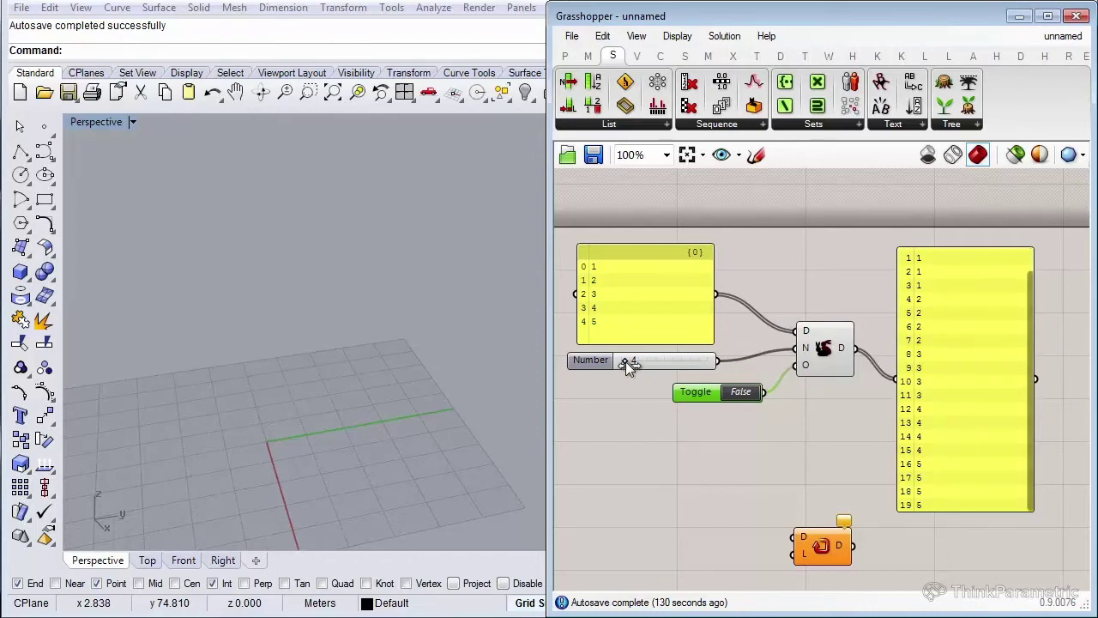
left_click_drag(626, 362, 644, 362)
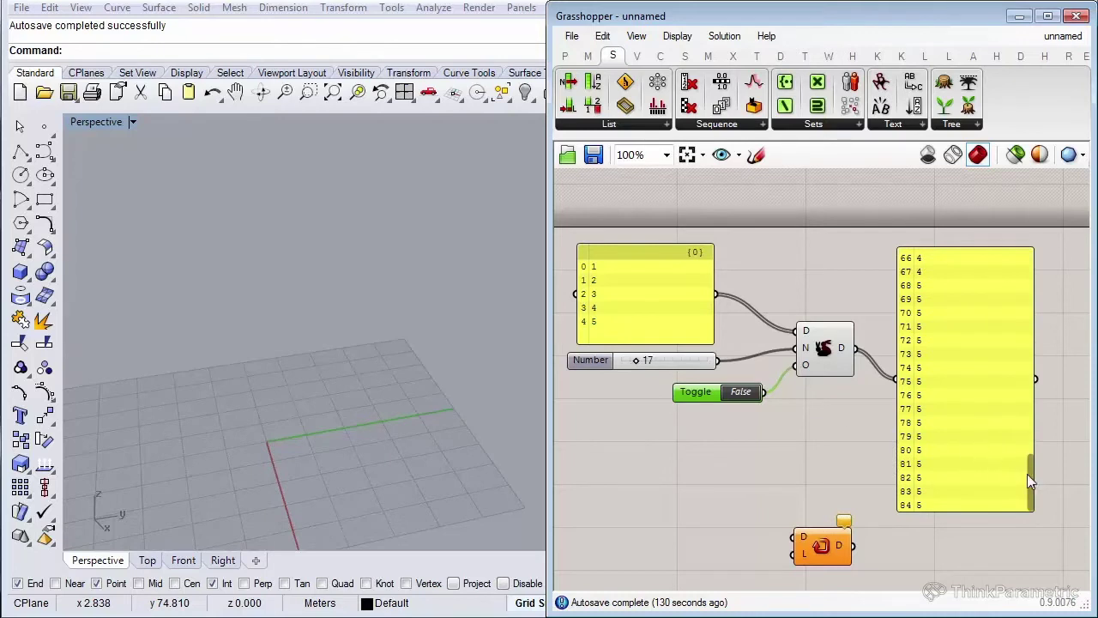
left_click_drag(1028, 480, 1041, 277)
right_click_drag(875, 422, 876, 386)
right_click_drag(831, 508, 871, 443)
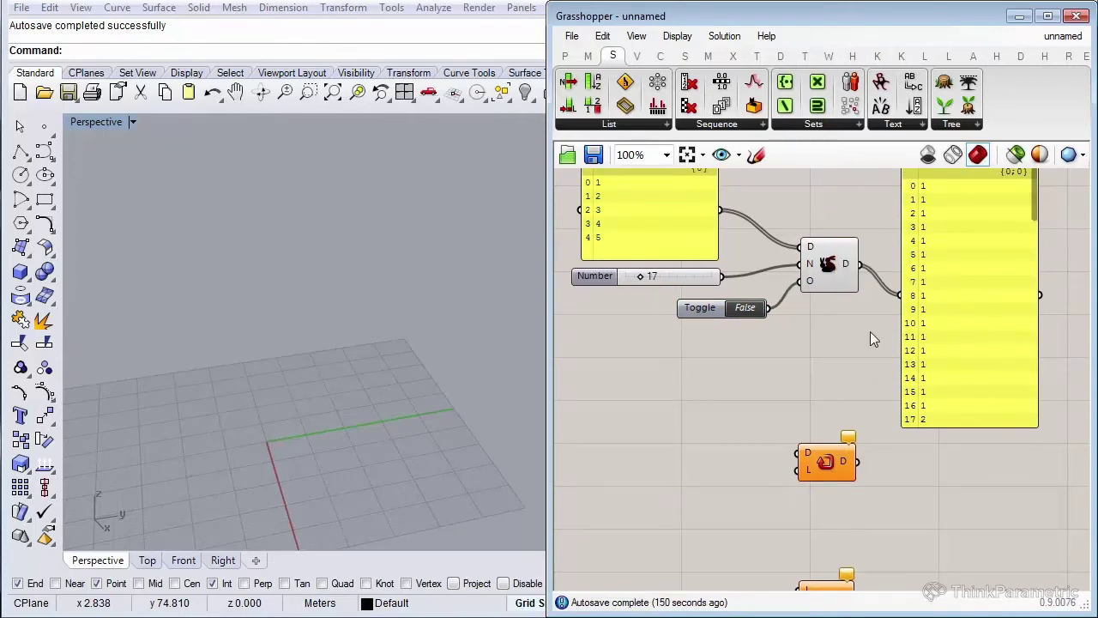
Wire the 1–5 list into Repeat Data's D input and show its output in a new panel.
left_click_drag(814, 463, 825, 463)
mouse_move(721, 209)
left_mouse_down()
mouse_move(758, 407)
mouse_move(812, 454)
left_mouse_up()
left_click_drag(966, 424, 965, 293)
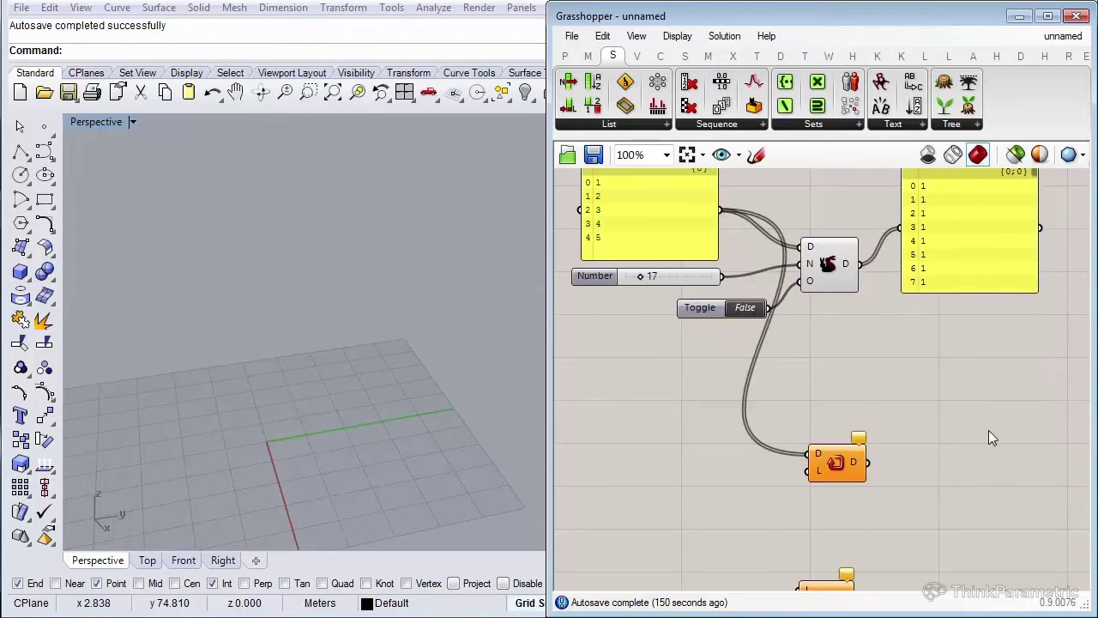
double_click(986, 447)
type("pane")
left_click(985, 412)
left_click_drag(867, 462, 918, 447)
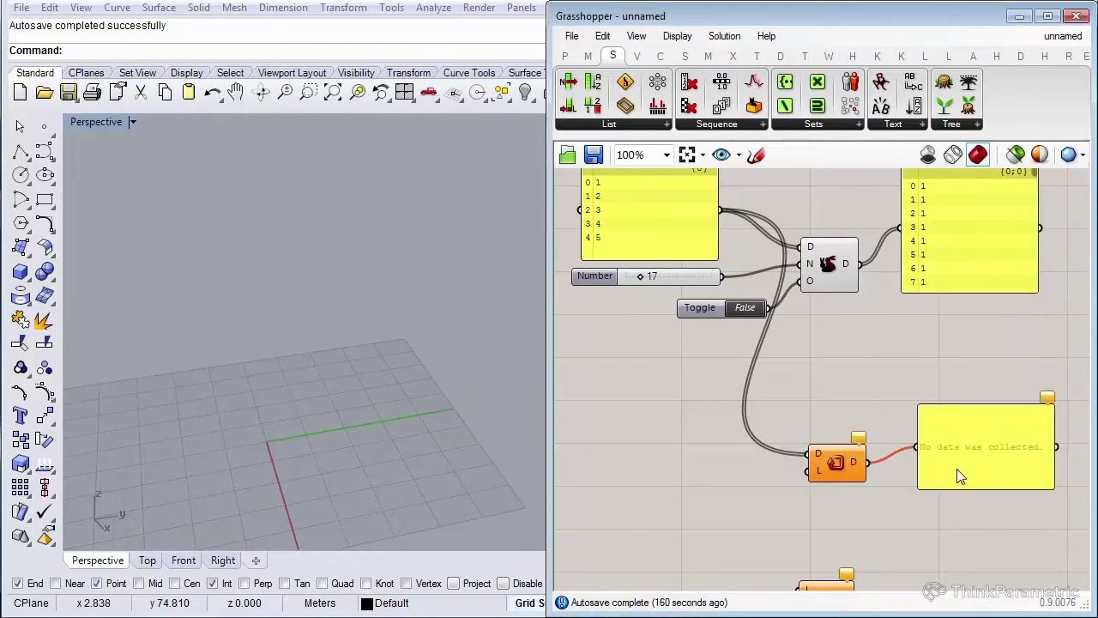
mouse_move(955, 486)
left_mouse_down()
mouse_move(955, 515)
mouse_move(957, 478)
left_mouse_up()
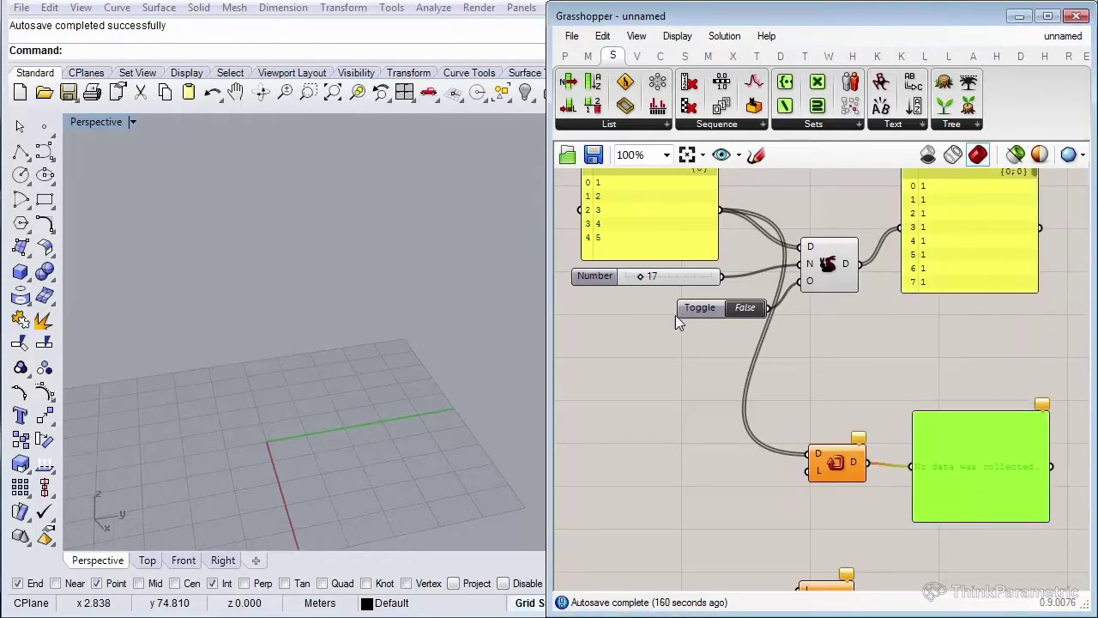
Copy the count slider to Repeat Data's L input and set the length to 11.
left_click(675, 276)
mouse_move(675, 278)
left_mouse_down("alt")
mouse_move(693, 477)
mouse_move(810, 470)
left_mouse_up("alt")
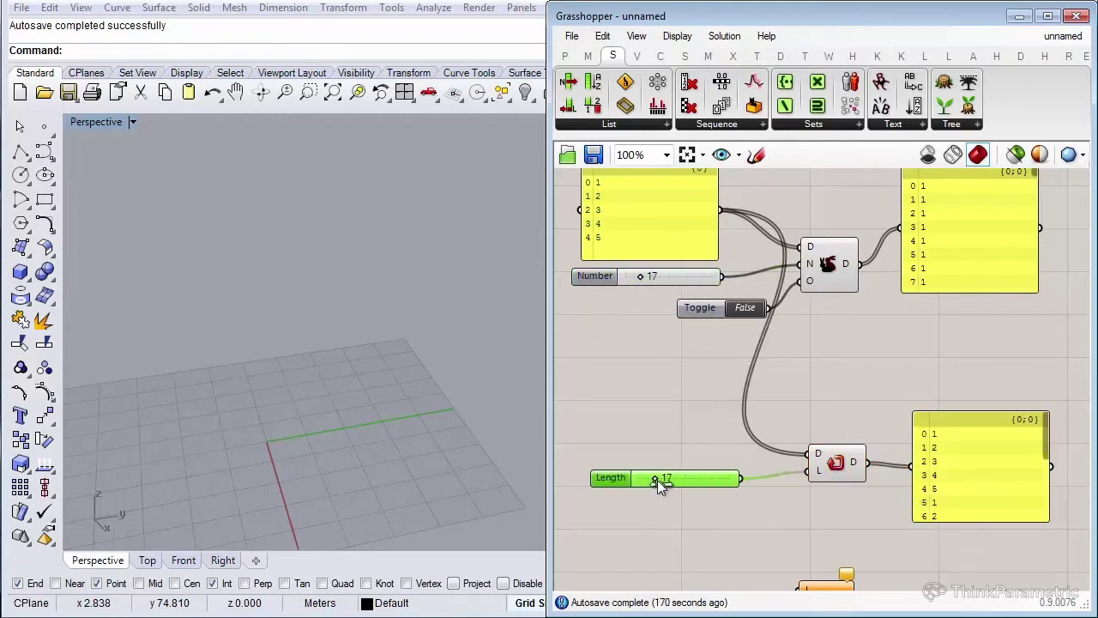
left_click_drag(657, 480, 644, 476)
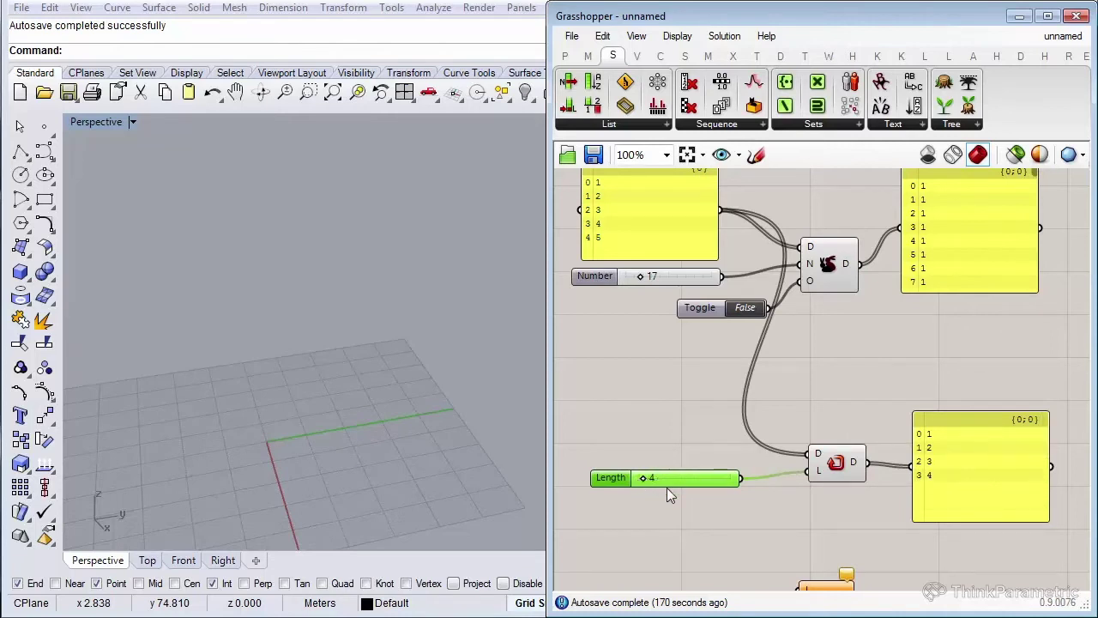
left_click_drag(998, 518, 994, 523)
left_click_drag(961, 482, 952, 477)
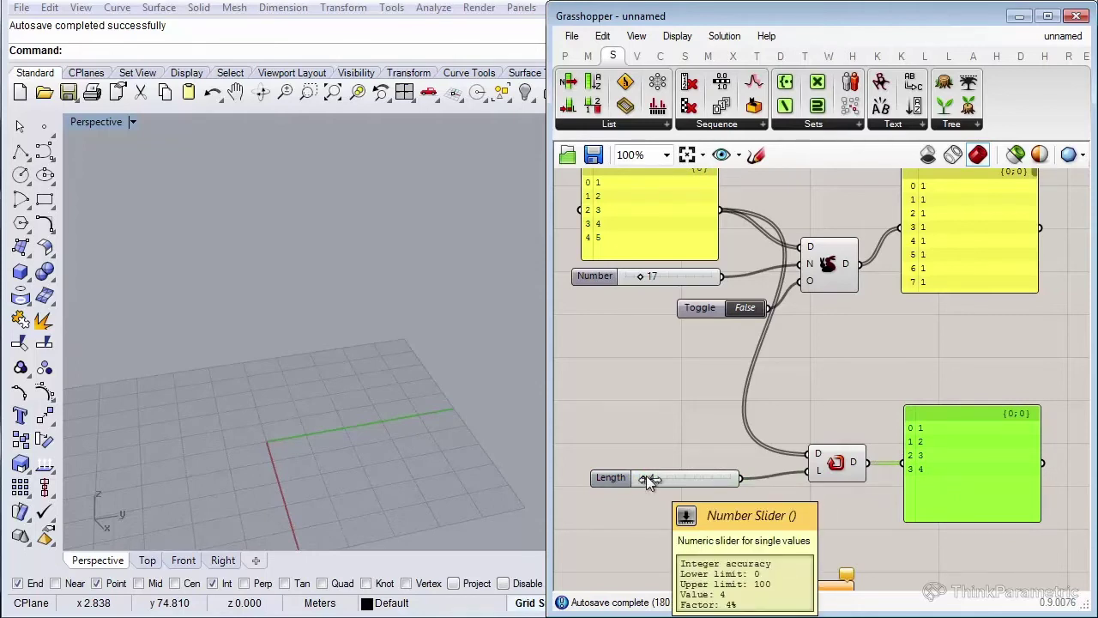
mouse_move(646, 475)
left_mouse_down()
mouse_move(658, 476)
mouse_move(649, 476)
left_mouse_up()
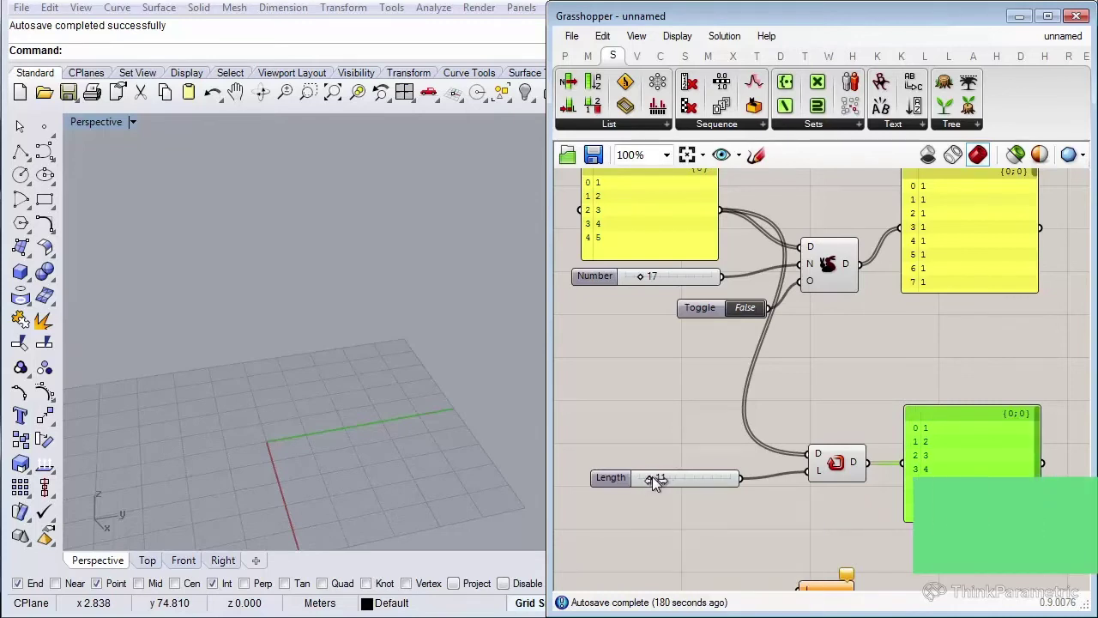
left_click_drag(652, 476, 657, 476)
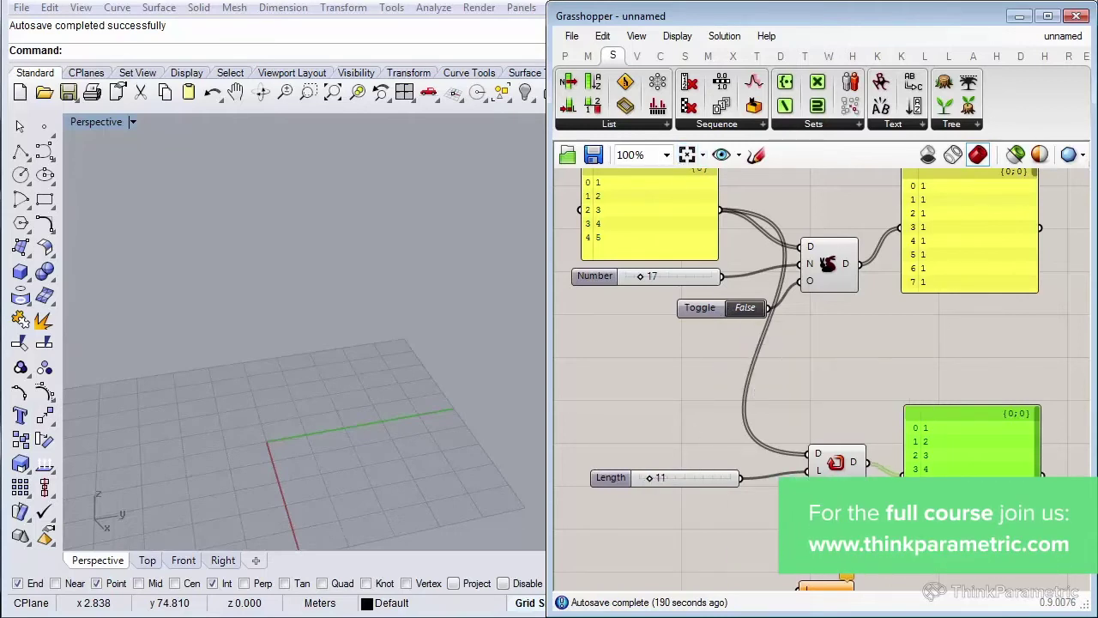
right_click_drag(824, 515, 802, 448)
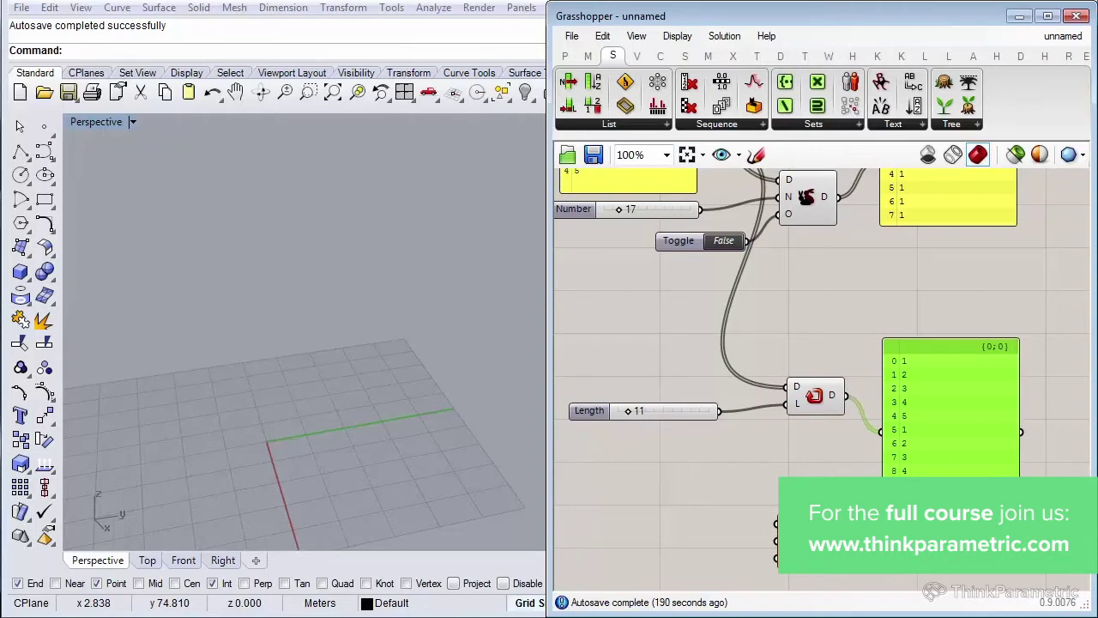
left_click_drag(967, 462, 968, 426)
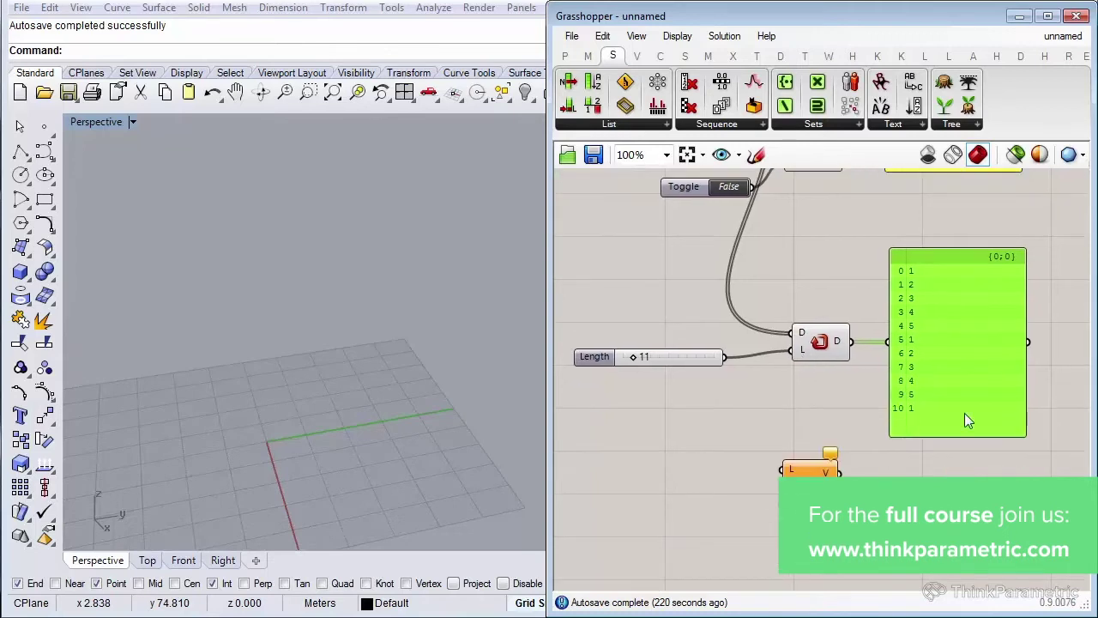
Duplicate the repeat output panel and place the copy beside the Jitter component.
left_click(690, 317)
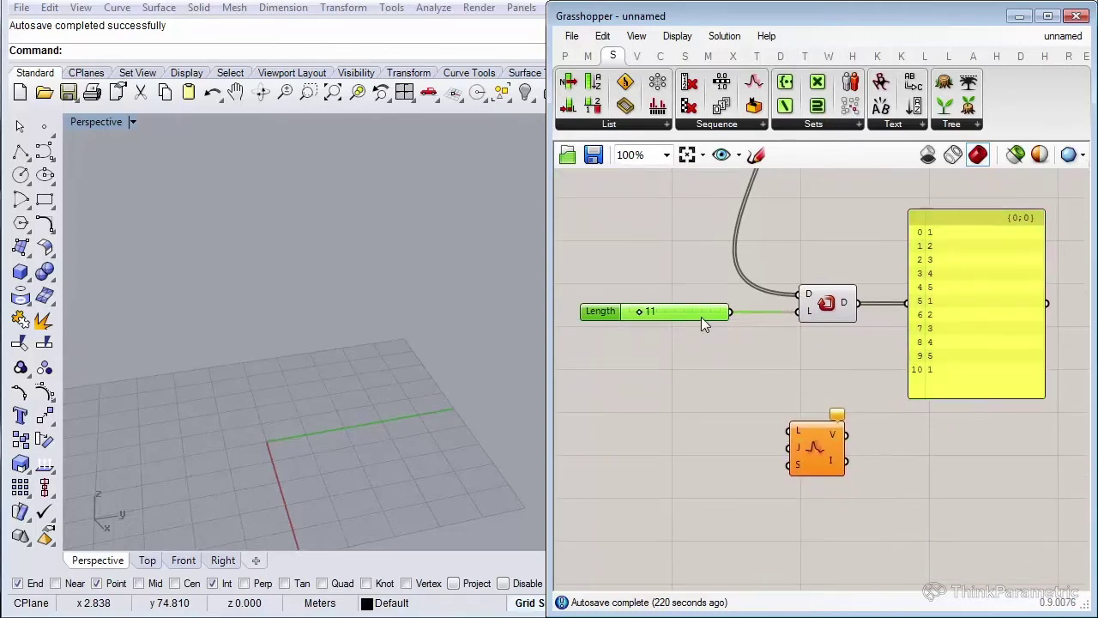
scroll(812, 428, "down", 1)
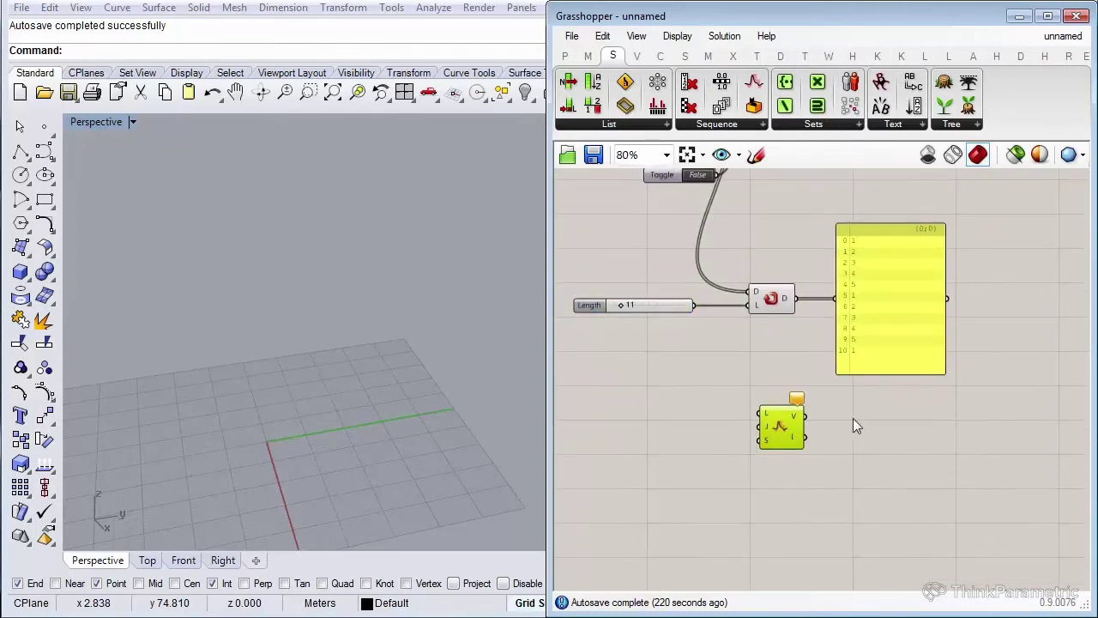
left_click(903, 338)
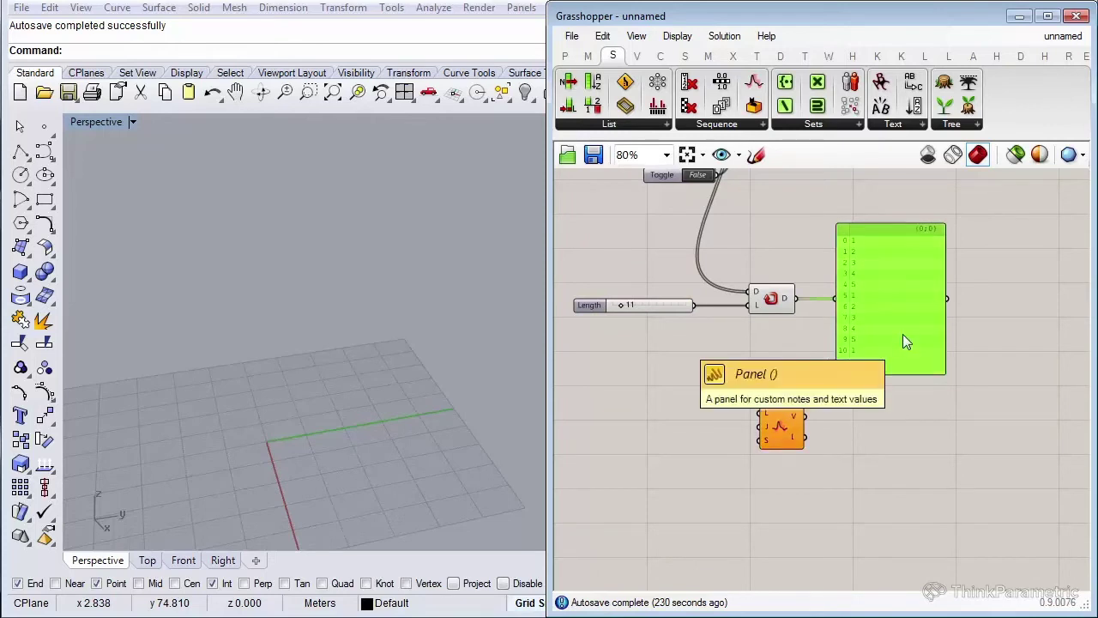
key("ctrl+c")
key("ctrl+v")
right_click_drag(899, 335, 951, 291)
left_click_drag(951, 291, 739, 404)
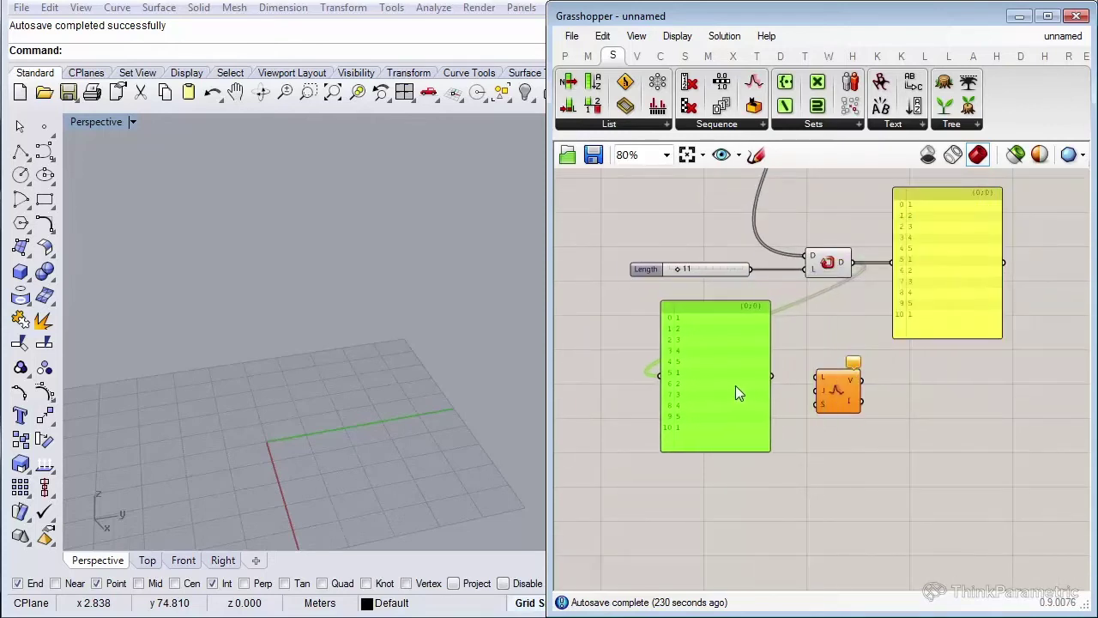
left_click(768, 464)
left_click_drag(693, 421, 685, 428)
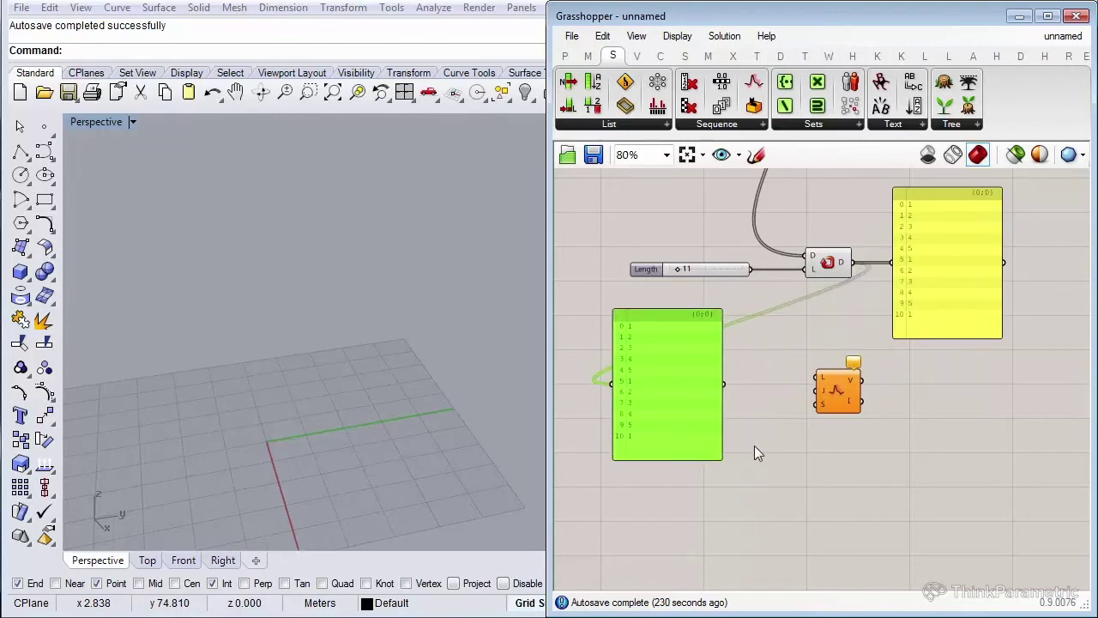
right_click_drag(754, 445, 757, 446)
Wire the eleven-value list into Jitter's L input.
scroll(757, 437, "up", 1)
scroll(772, 418, "up", 1)
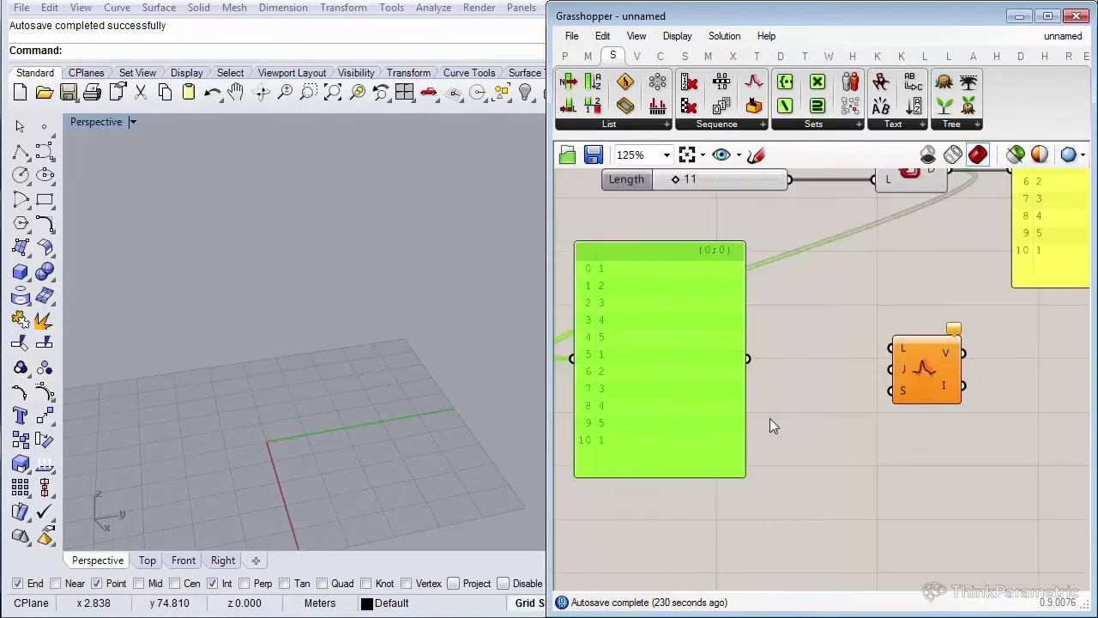
mouse_move(752, 359)
left_mouse_down()
mouse_move(846, 306)
mouse_move(893, 350)
left_mouse_up()
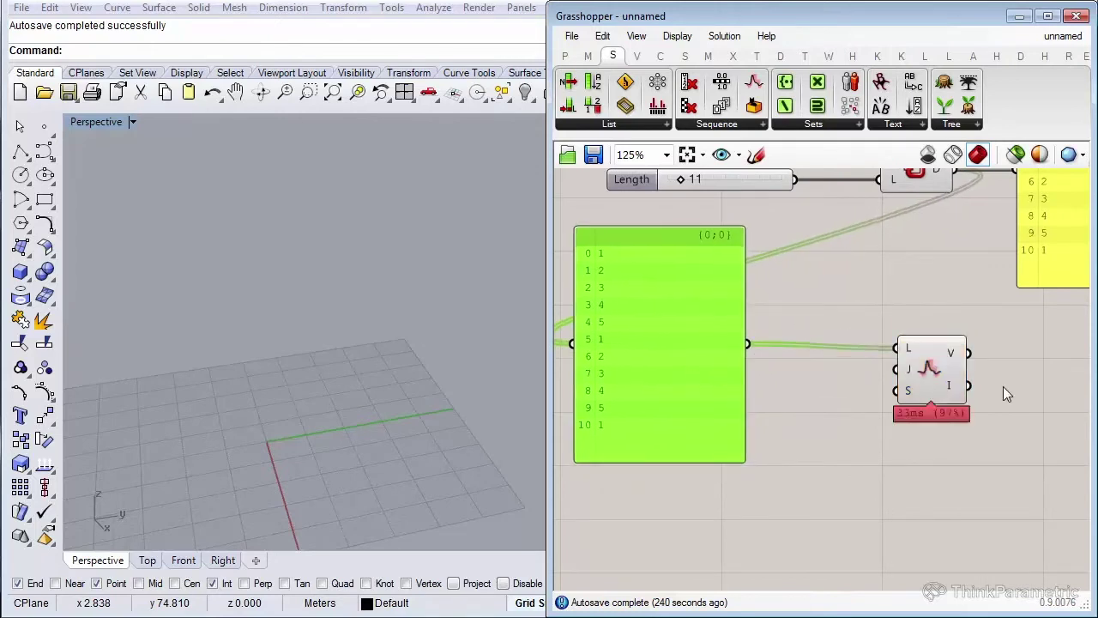
left_click_drag(931, 387, 989, 391)
left_click(923, 482)
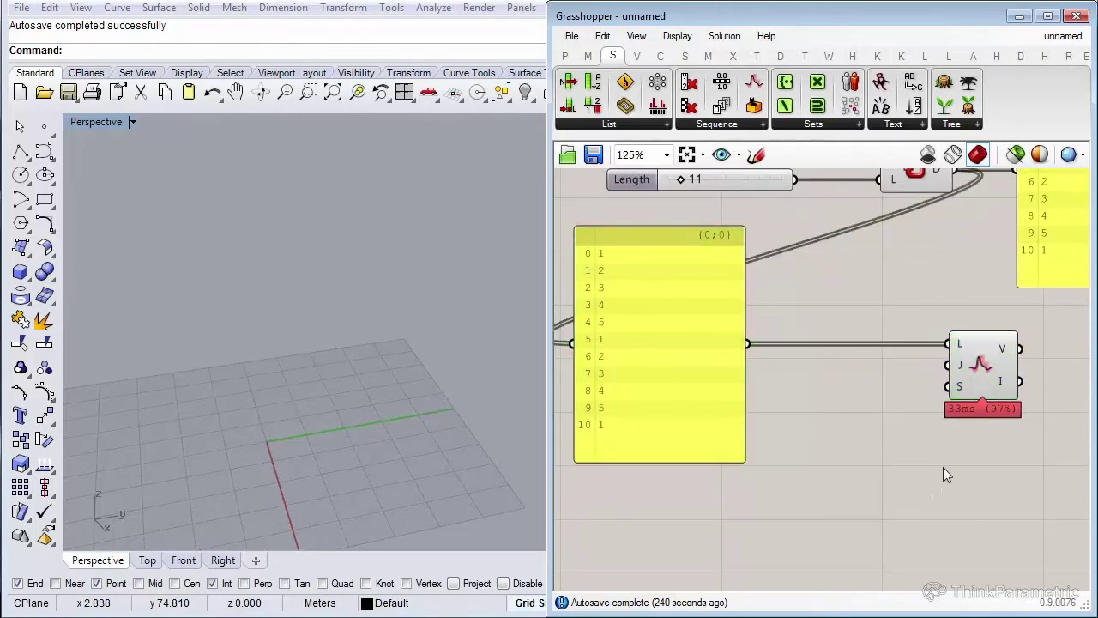
right_click_drag(949, 467, 899, 468)
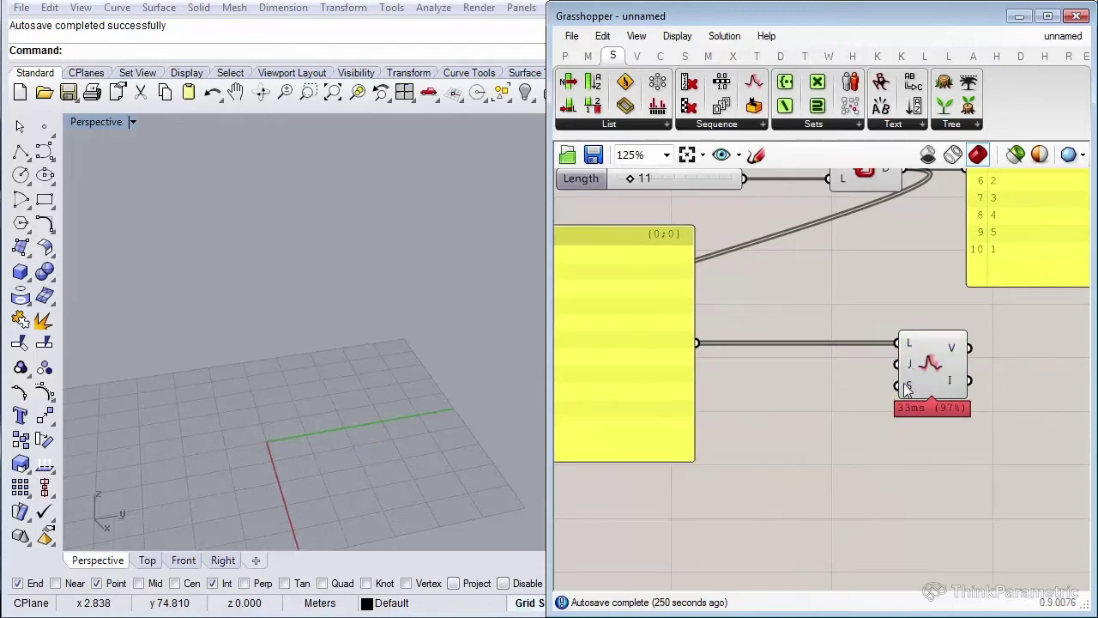
Add a Jitter slider at 0.250 wired to Jitter's J input.
double_click(756, 508)
type("slider")
key("Up")
key("Return")
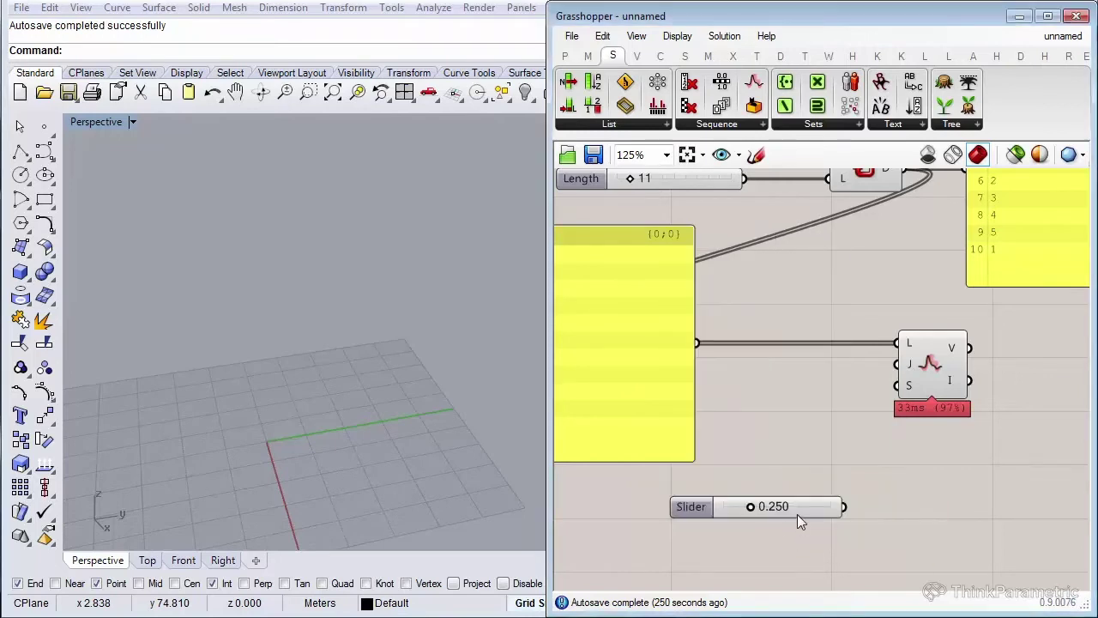
mouse_move(797, 513)
left_mouse_down()
mouse_move(794, 399)
mouse_move(897, 364)
left_mouse_up()
left_click_drag(820, 398, 841, 383)
Add a Seed slider at 5 wired to Jitter's S input.
double_click(804, 481)
type("9")
key("Return")
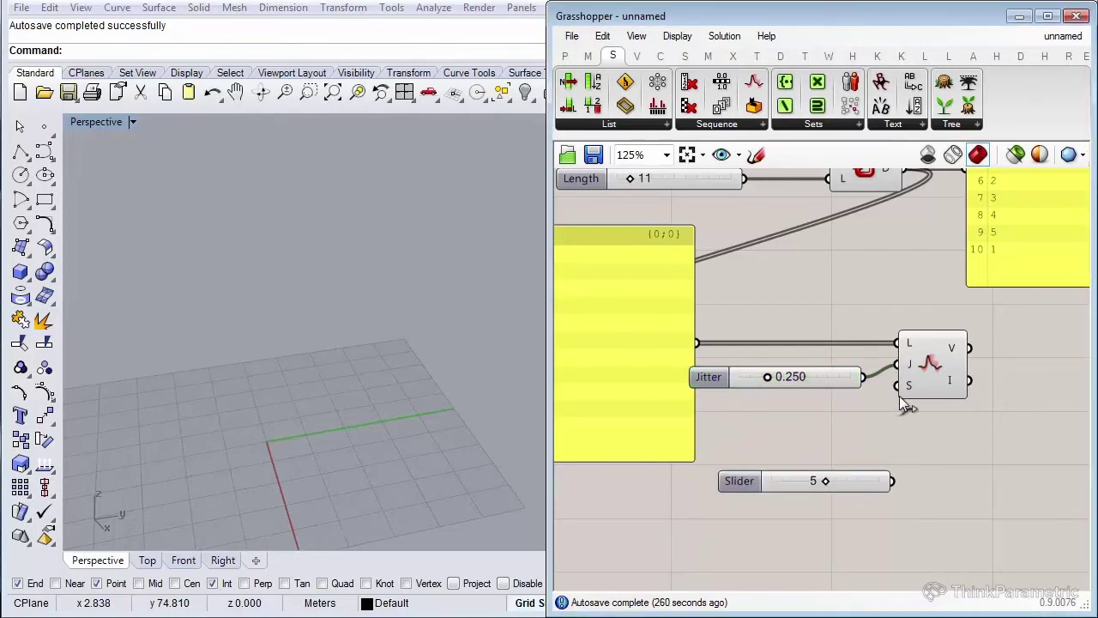
left_click_drag(898, 386, 893, 482)
right_click_drag(945, 473, 883, 474)
left_click_drag(678, 483, 617, 490)
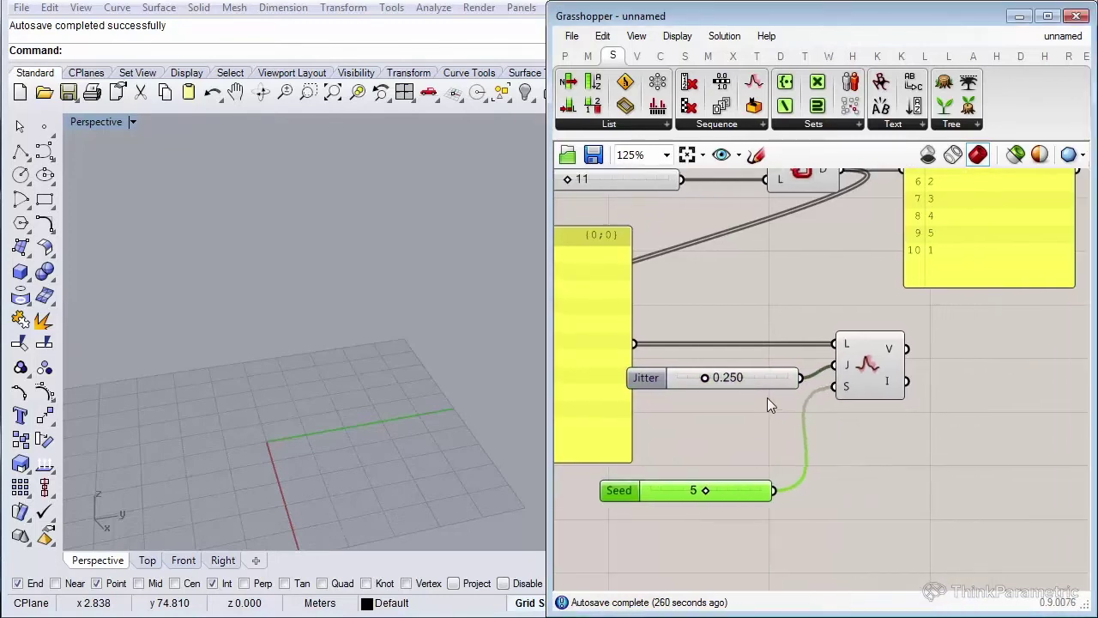
left_click_drag(781, 380, 789, 370)
left_click_drag(761, 487, 786, 404)
right_click_drag(863, 451, 798, 456)
Add a panel to display Jitter's V output.
double_click(974, 458)
type("pane")
left_click(961, 410)
Resize and rearrange the input list panel, output panel and Jitter component so all eleven items show.
mouse_move(842, 352)
left_mouse_down()
mouse_move(879, 455)
mouse_move(927, 360)
left_mouse_up()
scroll(863, 402, "down", 3)
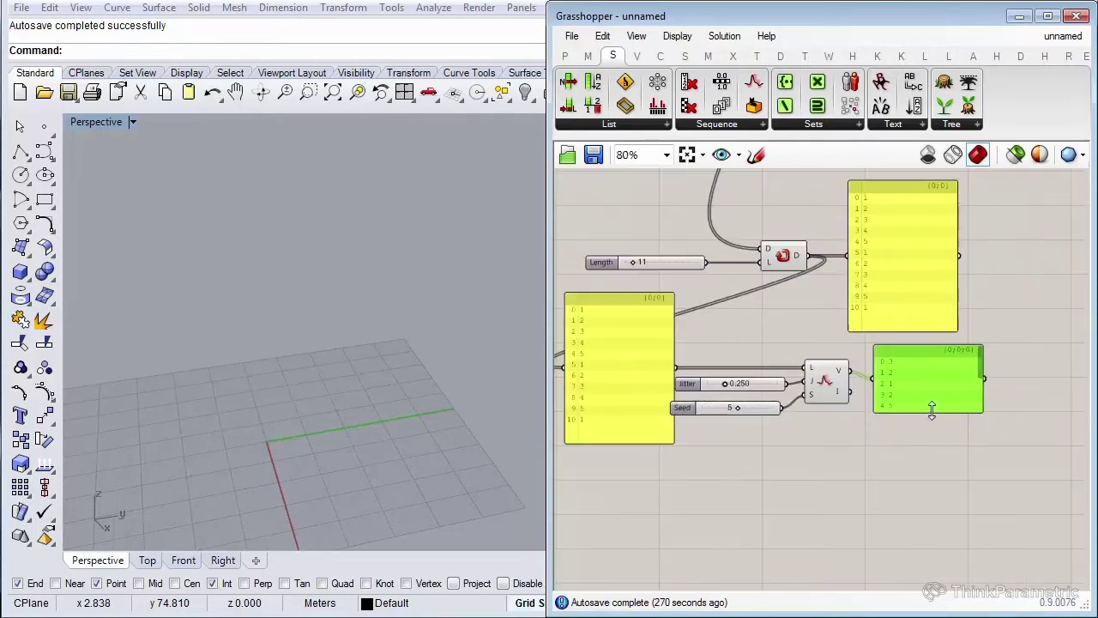
left_click_drag(931, 410, 932, 490)
left_click_drag(583, 445, 583, 491)
left_click_drag(621, 383, 614, 439)
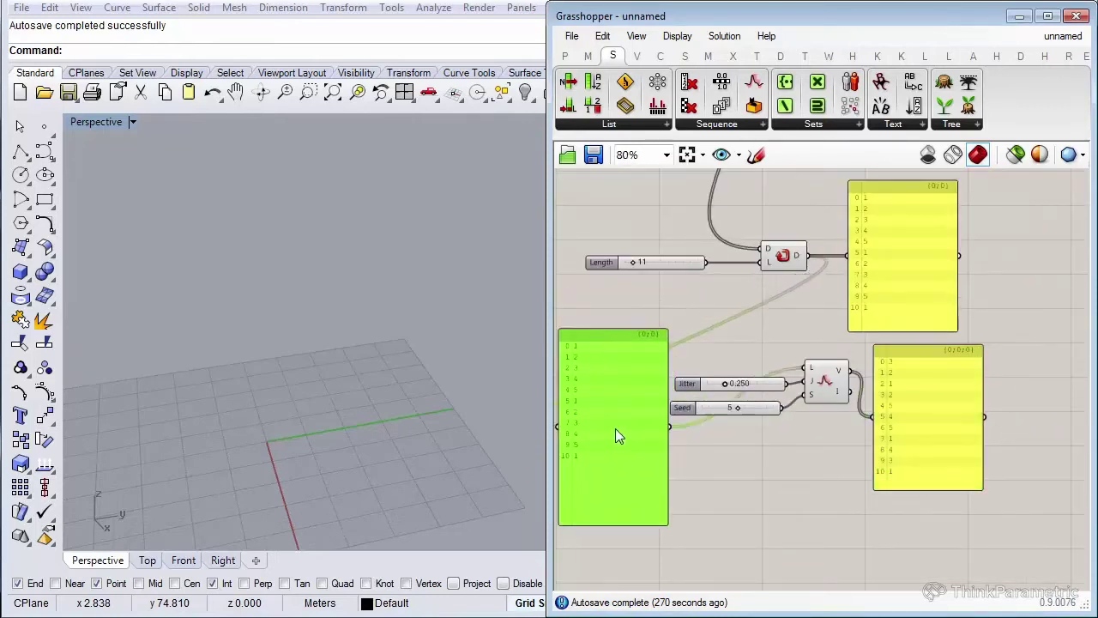
left_click_drag(884, 429, 907, 448)
scroll(844, 429, "up", 2)
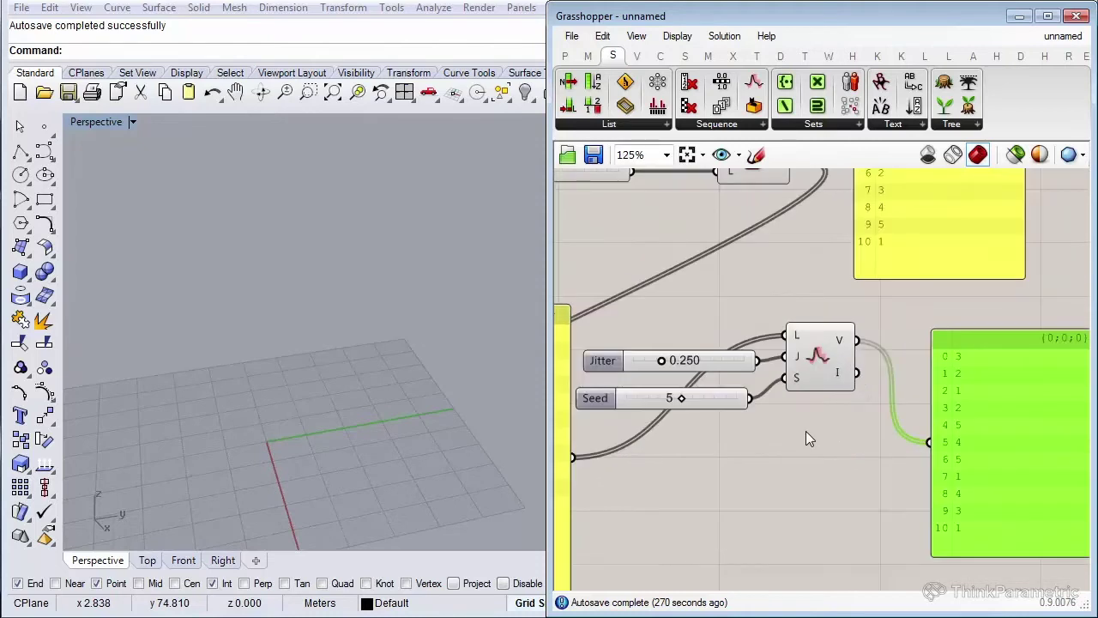
right_click_drag(806, 434, 866, 397)
scroll(884, 391, "down", 1)
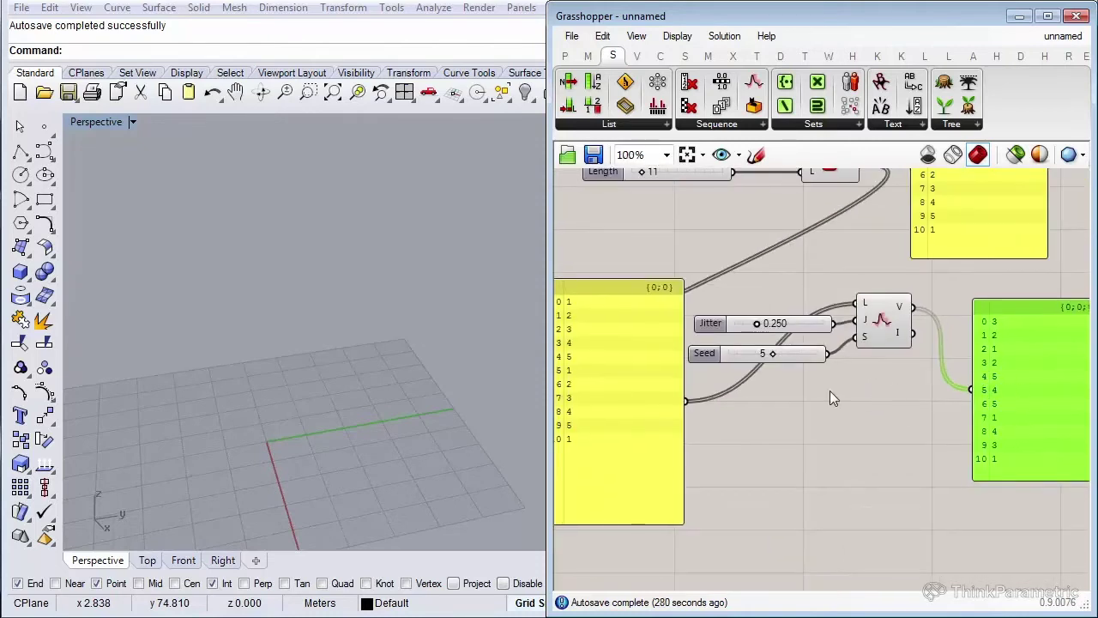
left_click_drag(1016, 403, 981, 410)
right_click_drag(853, 463, 859, 454)
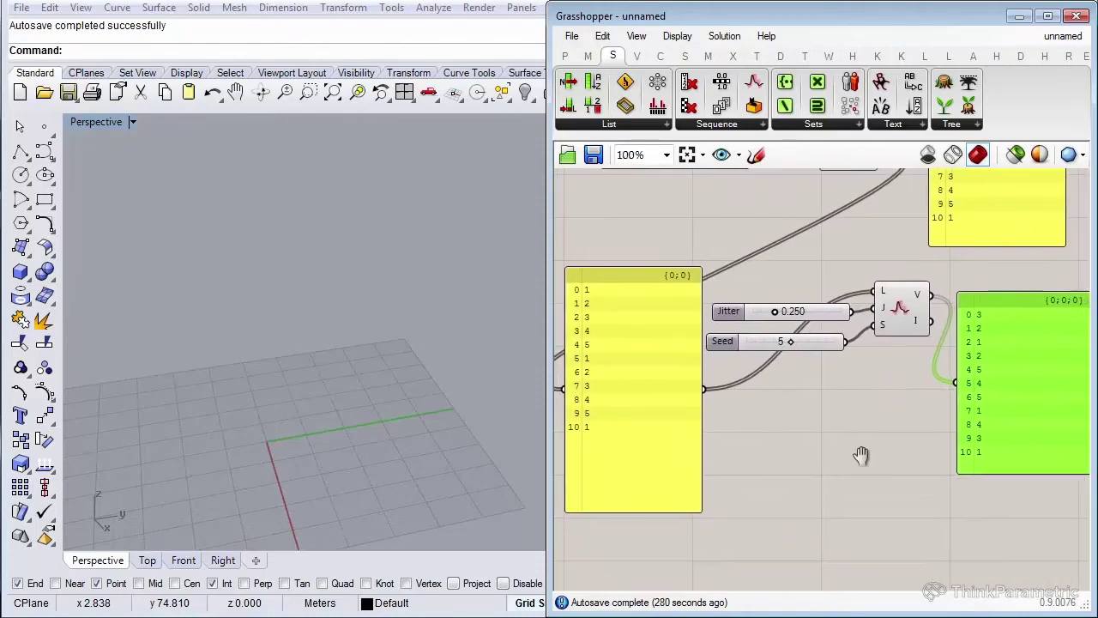
left_click_drag(1080, 470, 1008, 471)
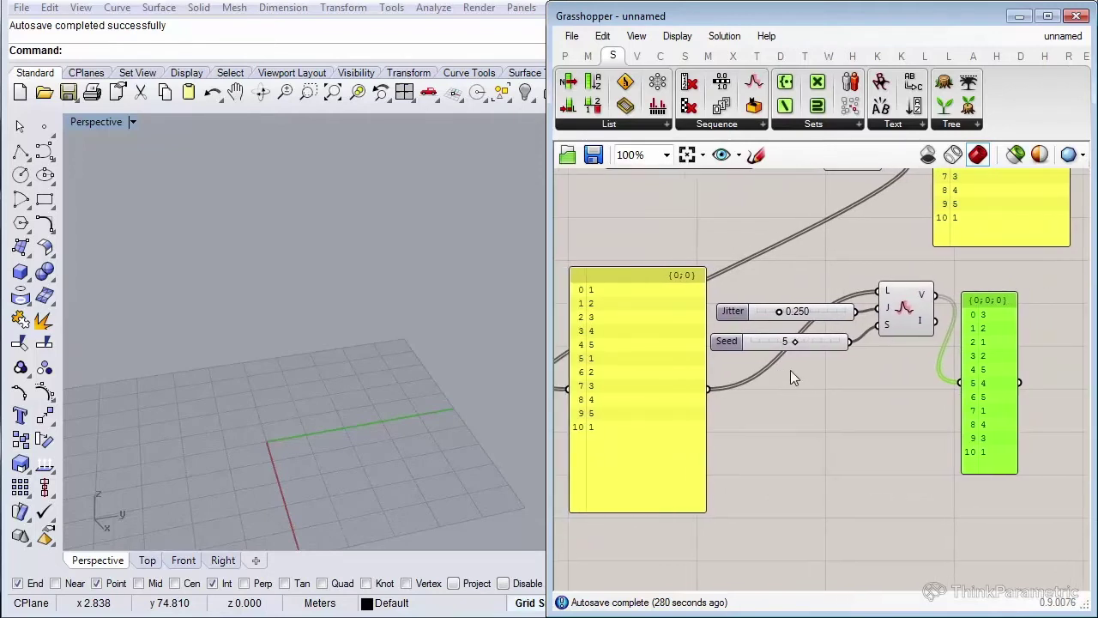
right_click_drag(813, 353, 820, 357)
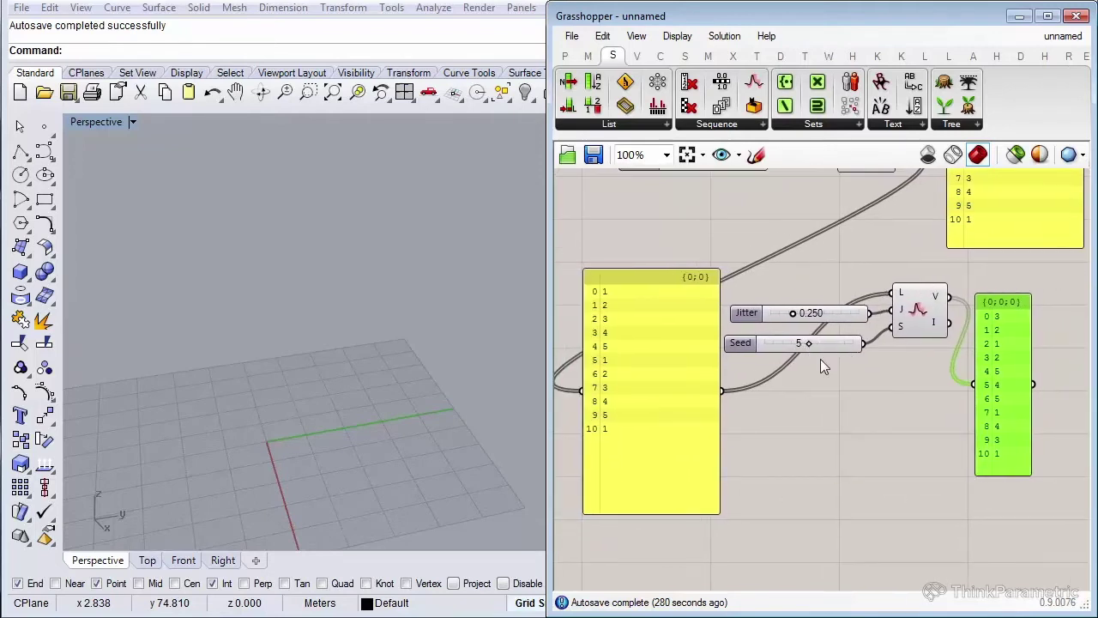
left_click_drag(916, 313, 917, 351)
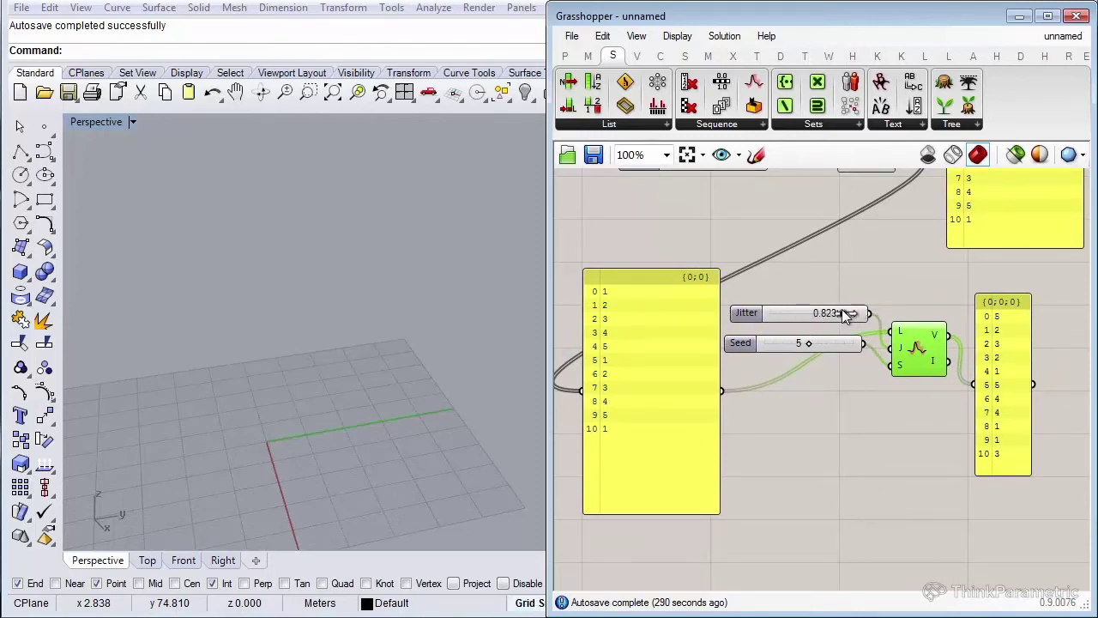
Sweep the Jitter amount from 0 up to 1.000 and inspect the fully shuffled output list.
left_click_drag(825, 314, 748, 314)
left_click_drag(773, 314, 884, 319)
left_click(994, 403)
scroll(987, 391, "up", 3)
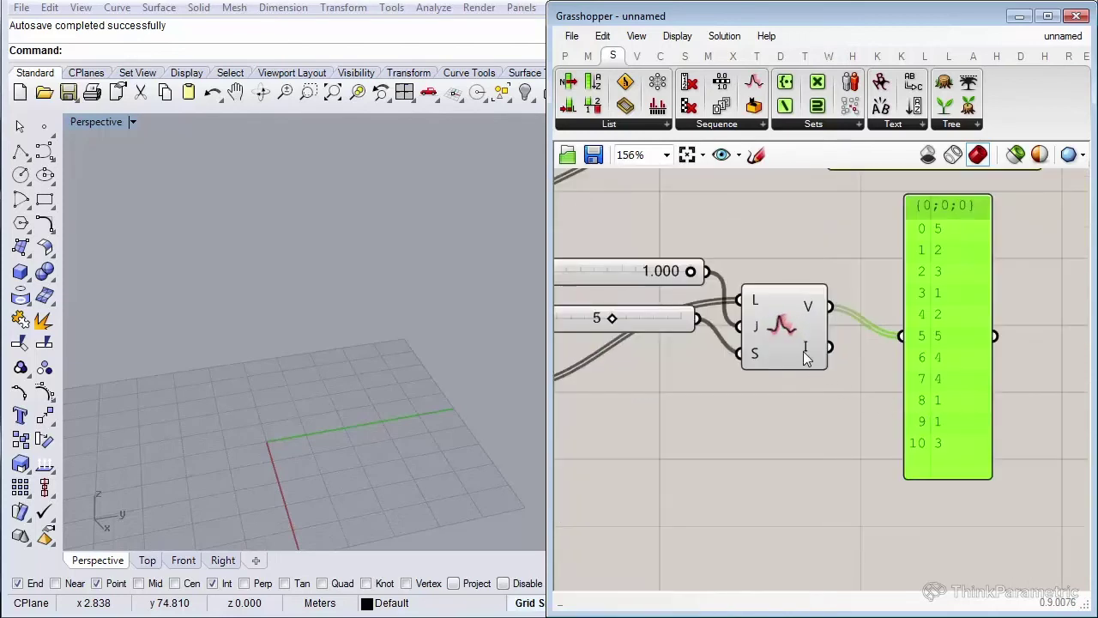
mouse_move(807, 351)
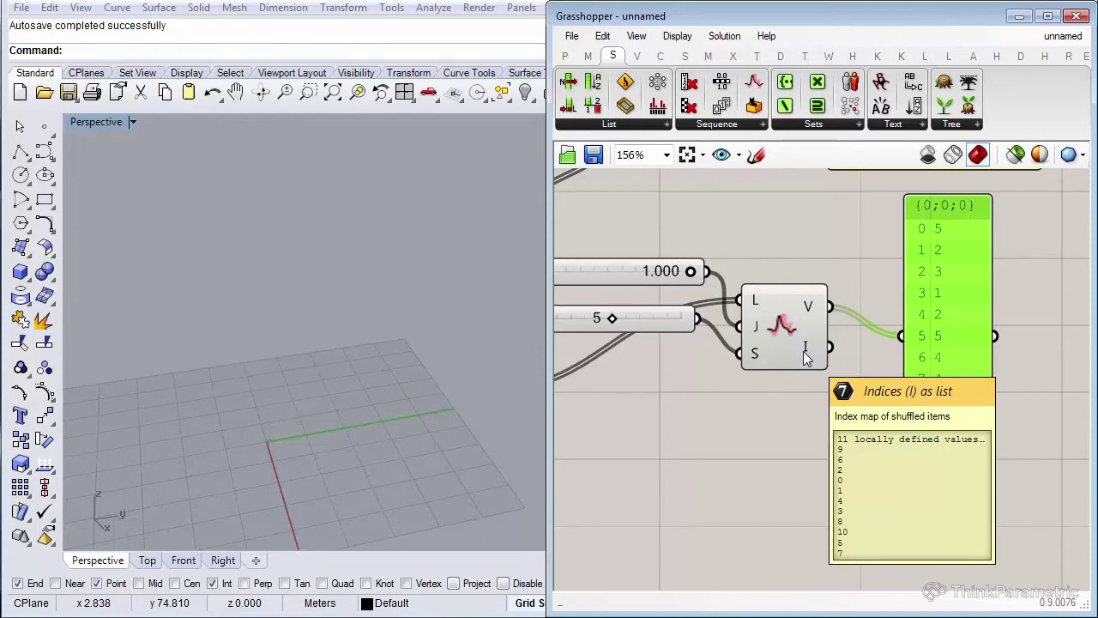
scroll(829, 324, "down", 5)
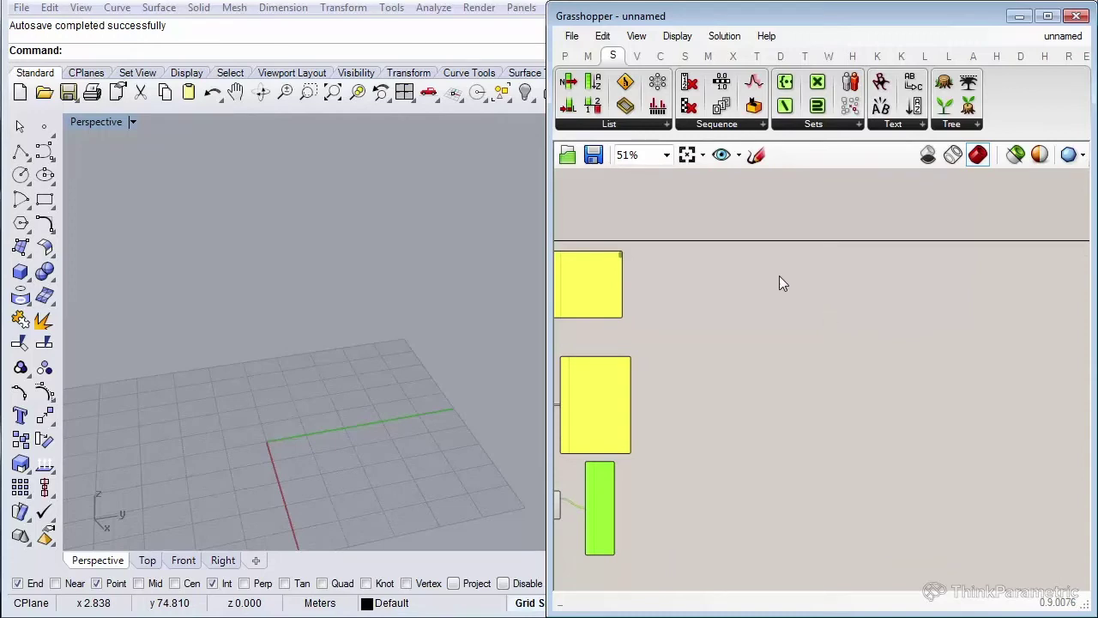
Place Stack Data from Sets > Sequence and Partition List below it from Sets > List.
left_click(717, 125)
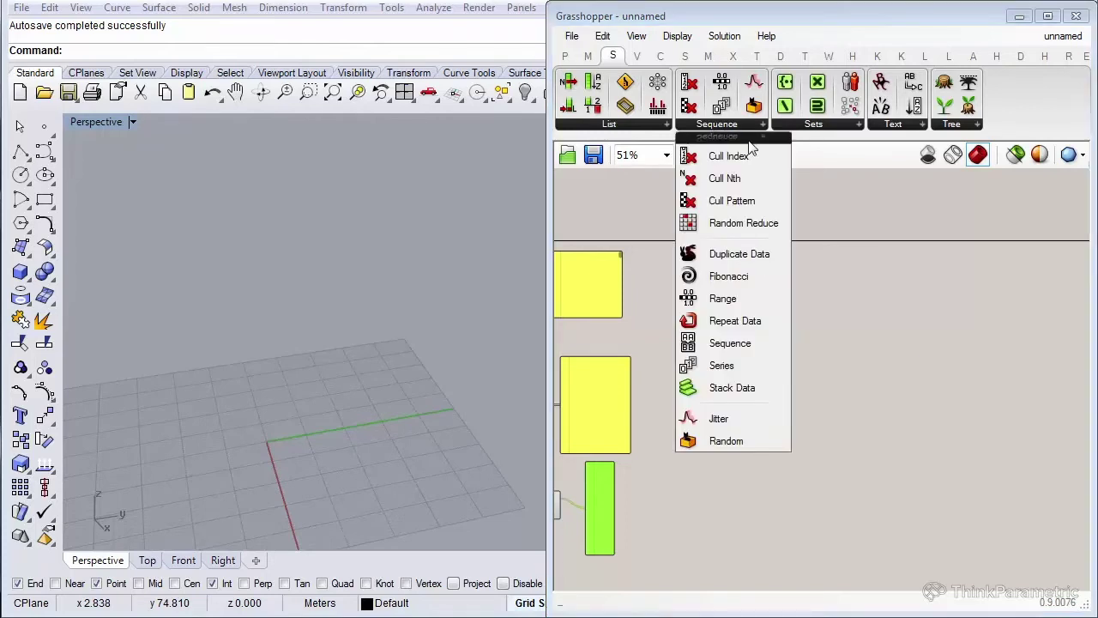
left_click(740, 388)
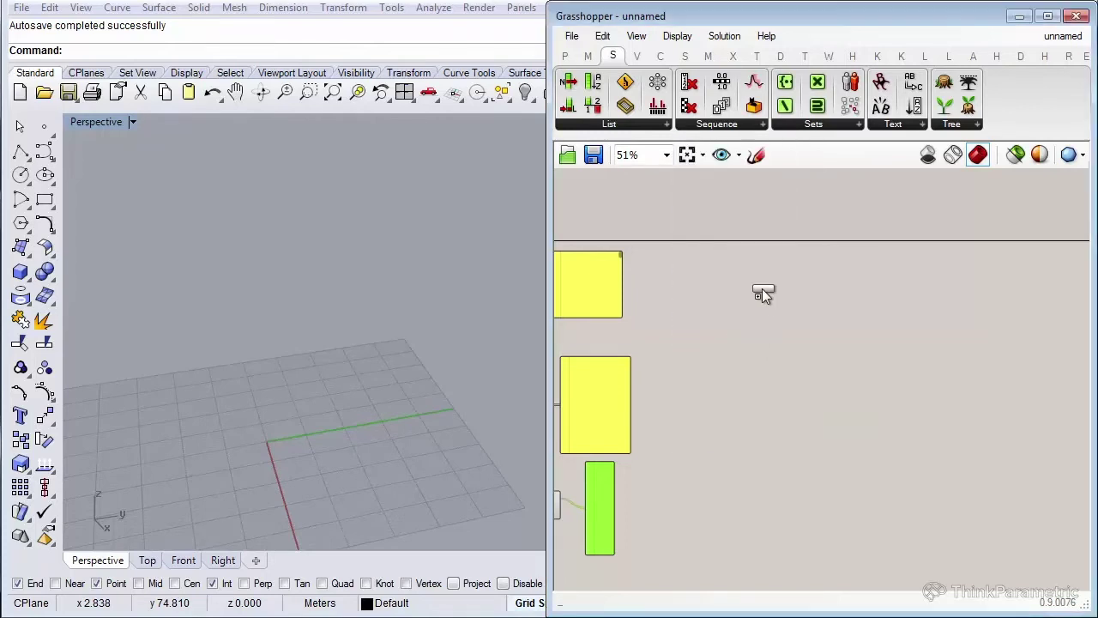
scroll(762, 286, "up", 3)
scroll(788, 291, "down", 2)
left_click_drag(848, 276, 911, 277)
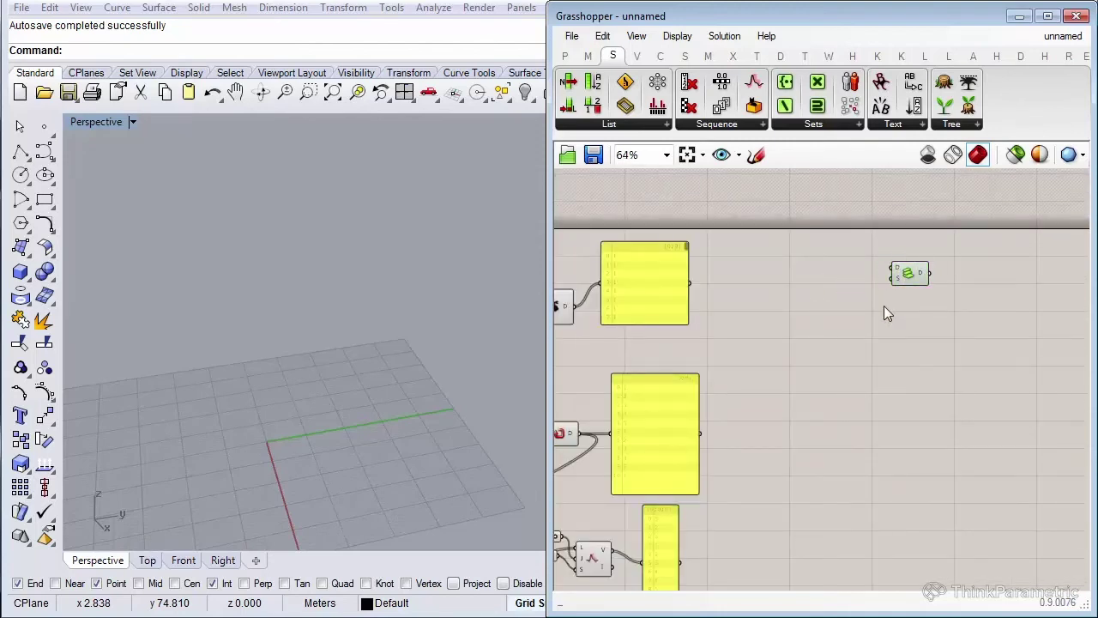
left_click(884, 306)
right_click_drag(884, 306, 850, 306)
scroll(849, 307, "up", 1)
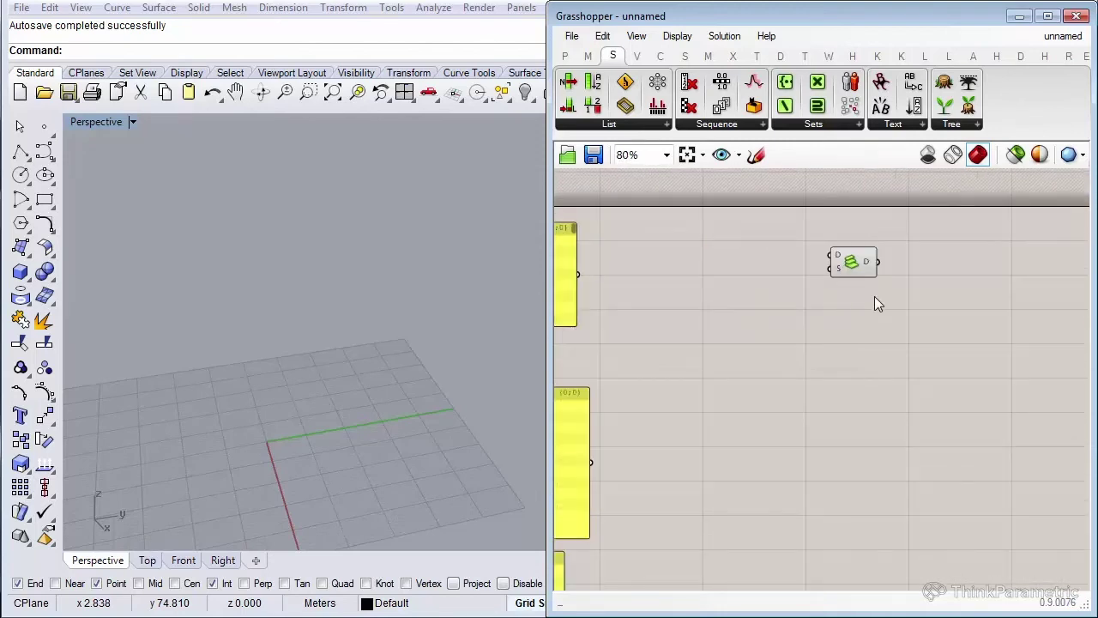
left_click(642, 126)
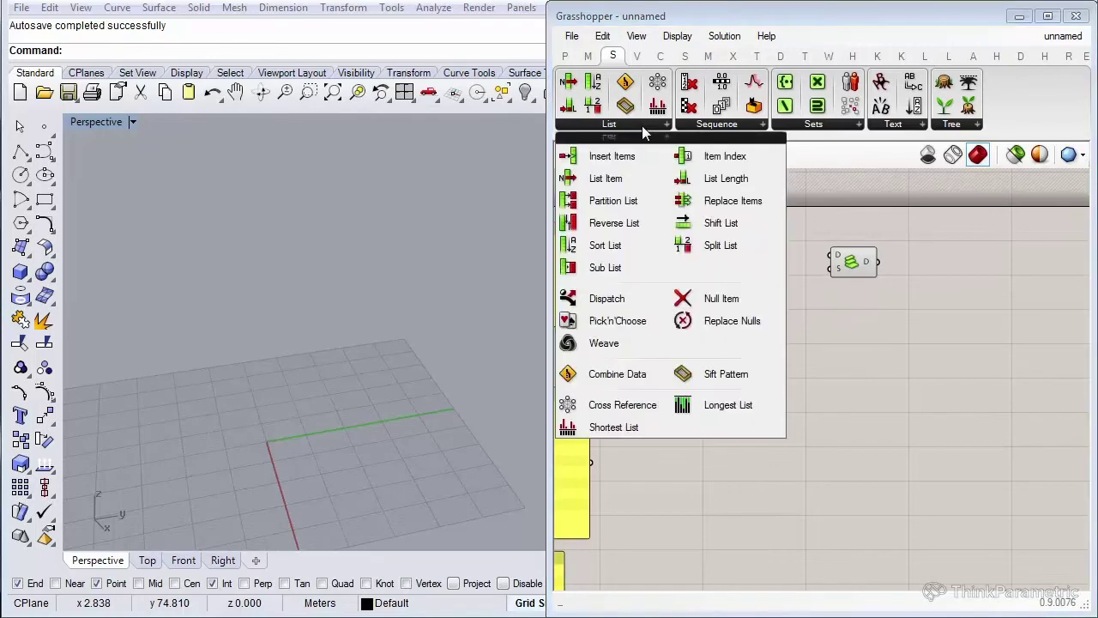
left_click_drag(625, 200, 702, 261)
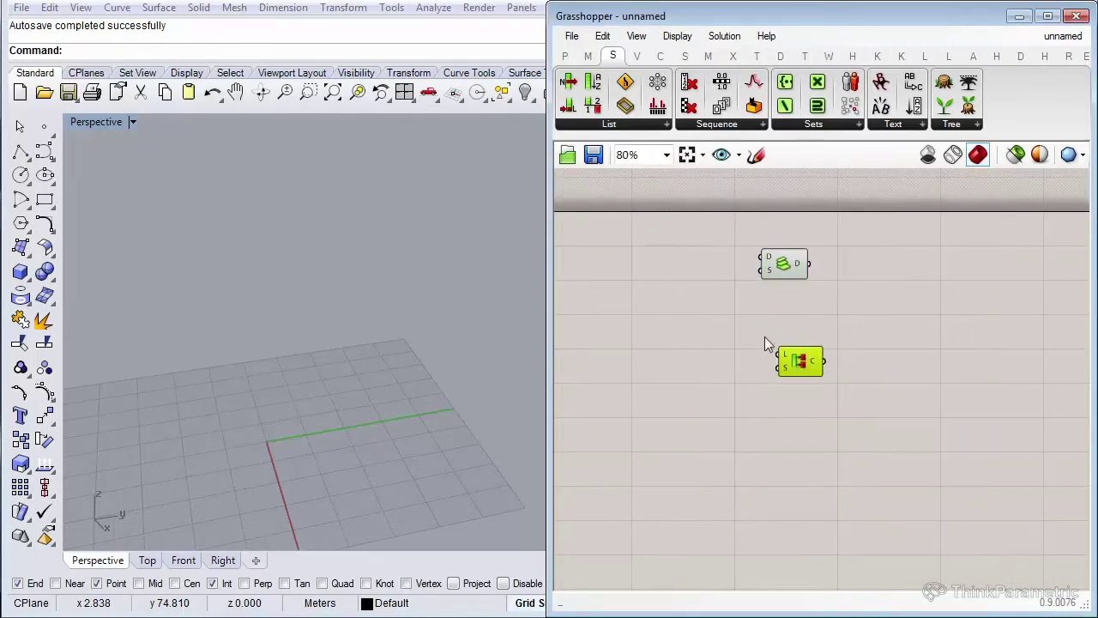
Add a new Panel via canvas search and position it next to Partition List.
double_click(681, 266)
type("pane")
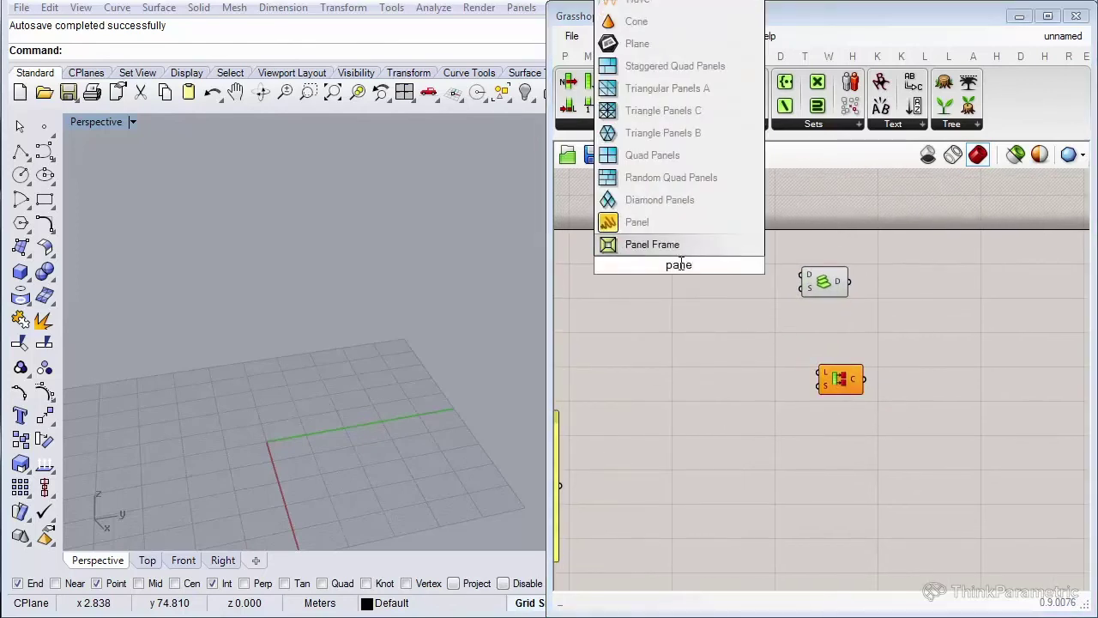
left_click(675, 225)
left_click_drag(674, 277, 705, 296)
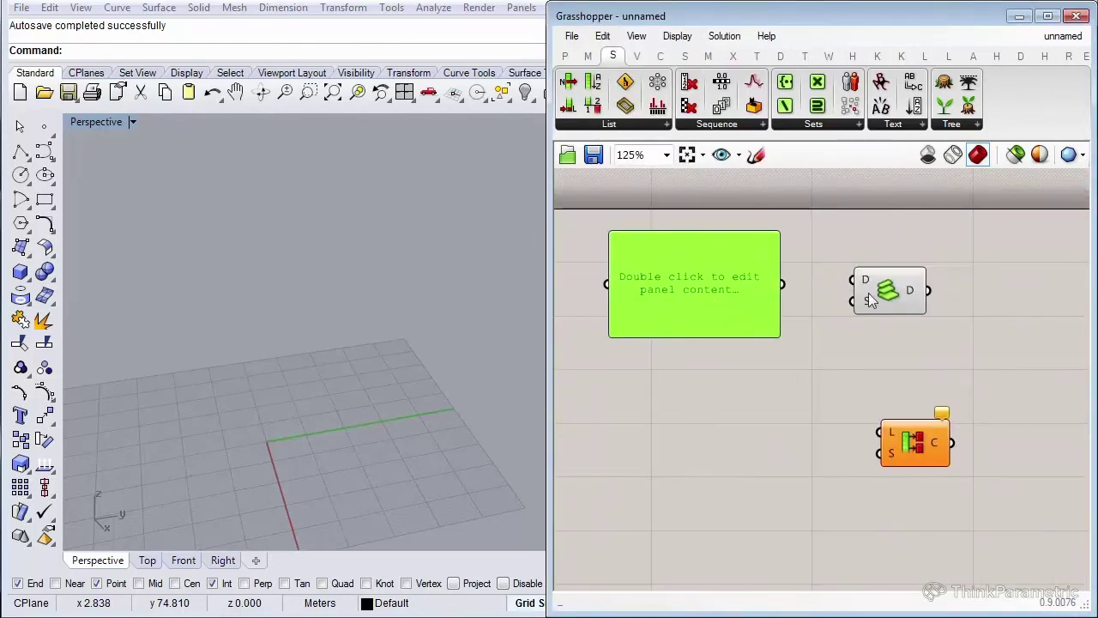
left_click(892, 368)
left_click_drag(906, 446, 933, 446)
Enter the names Cat, Dog, Fish, Mouse and Bunny on separate lines in the panel.
double_click(658, 276)
type("cay")
key("BackSpace")
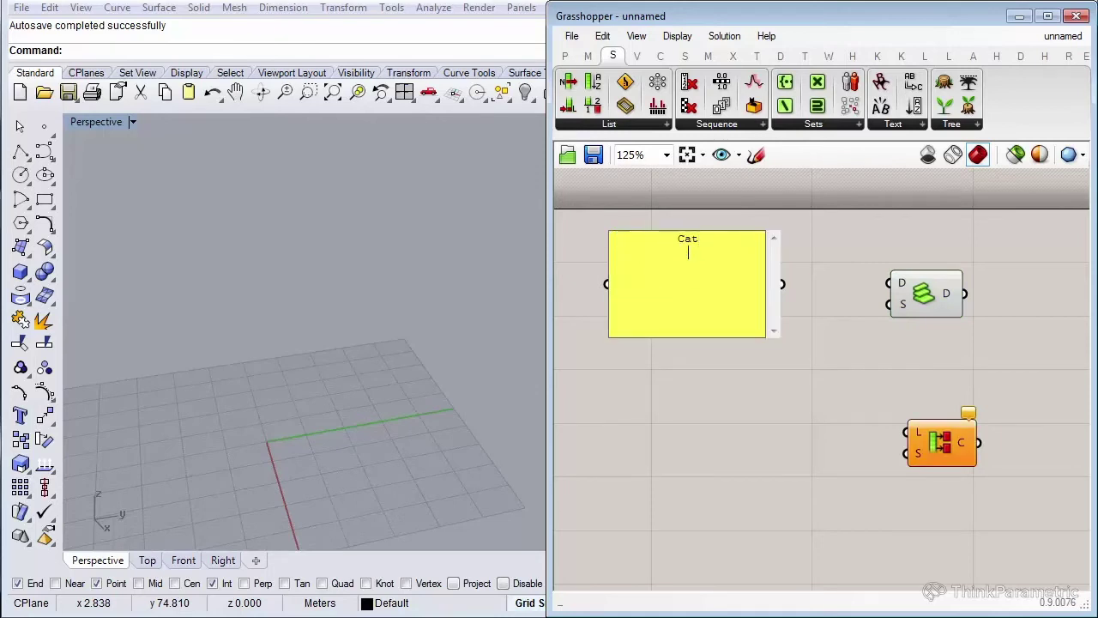
type("Dog")
key("Return")
type("Fish")
key("Return")
type("Mouse")
key("Return")
type("Bunny")
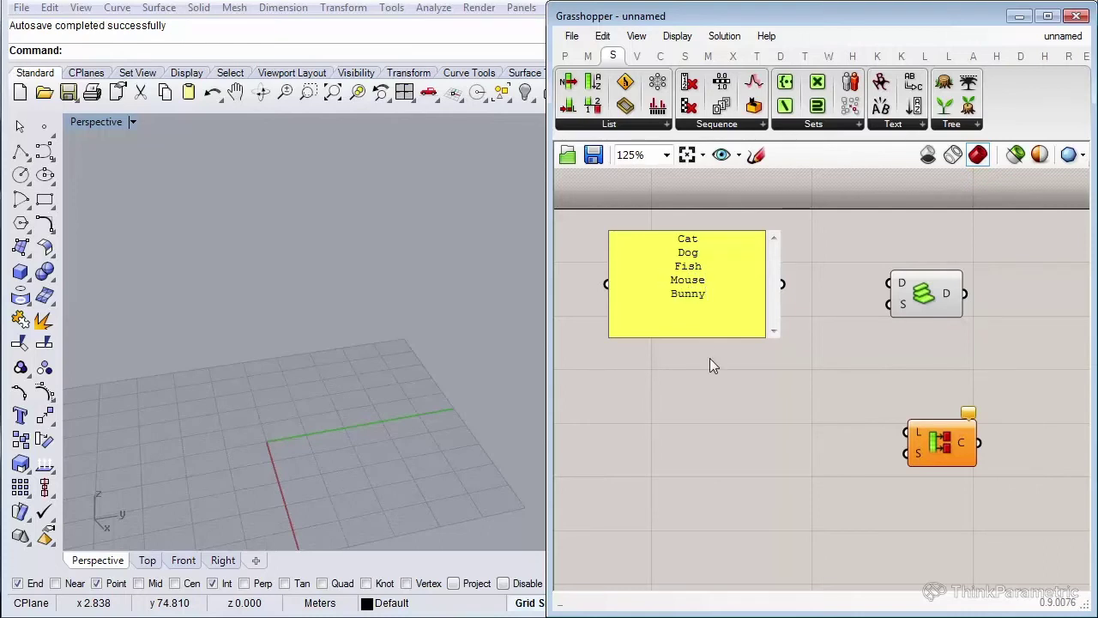
Show the names panel as an indexed list and wire it into Stack Data's data input.
scroll(723, 373, "up", 1)
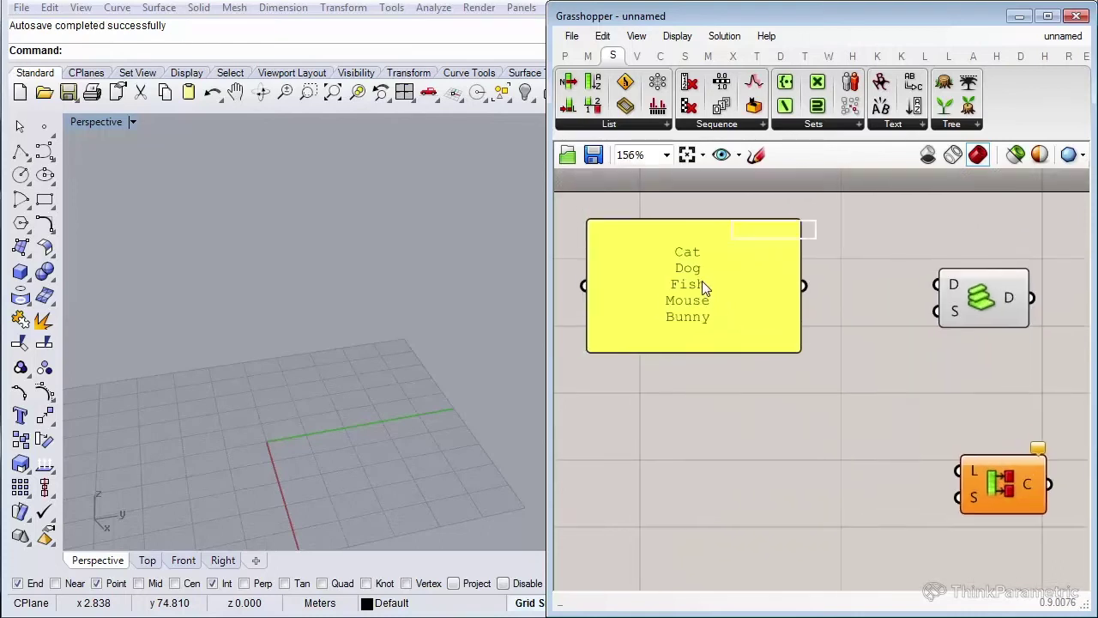
right_click(704, 290)
left_click(739, 274)
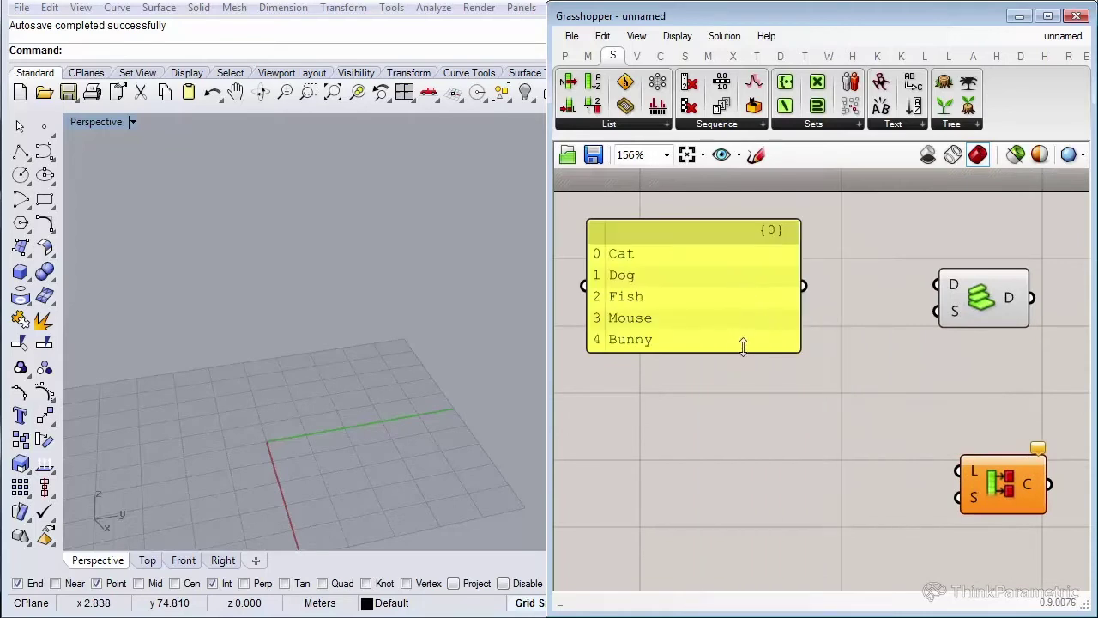
left_click_drag(744, 344, 747, 374)
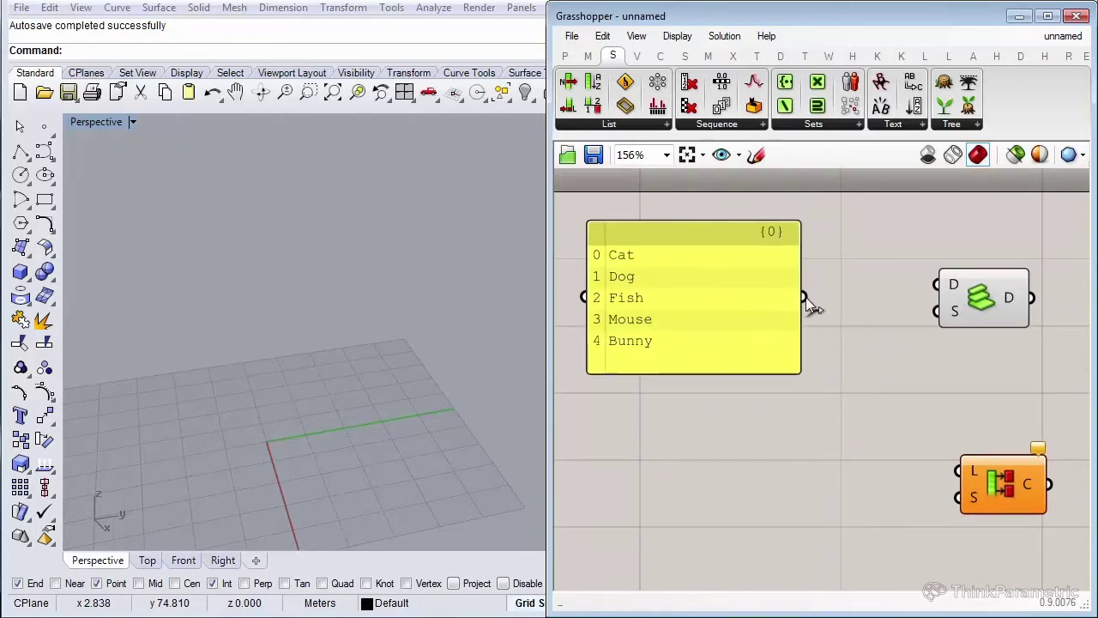
left_click_drag(806, 297, 936, 284)
mouse_move(754, 342)
left_mouse_down()
mouse_move(785, 318)
mouse_move(751, 334)
left_mouse_up()
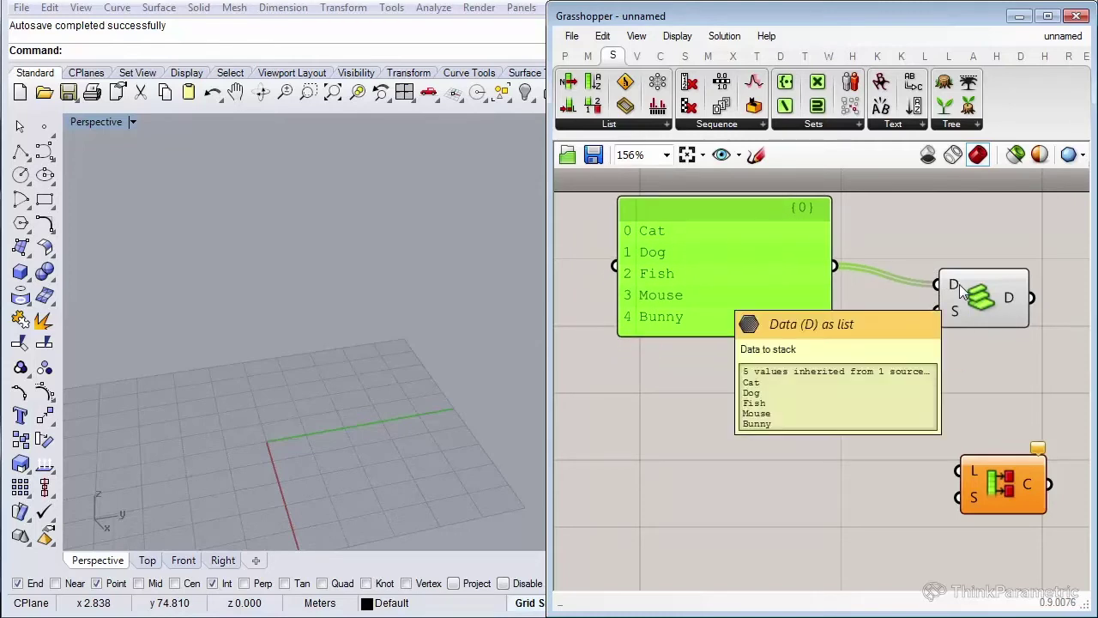
right_click_drag(963, 292, 927, 288)
left_click_drag(935, 306, 926, 330)
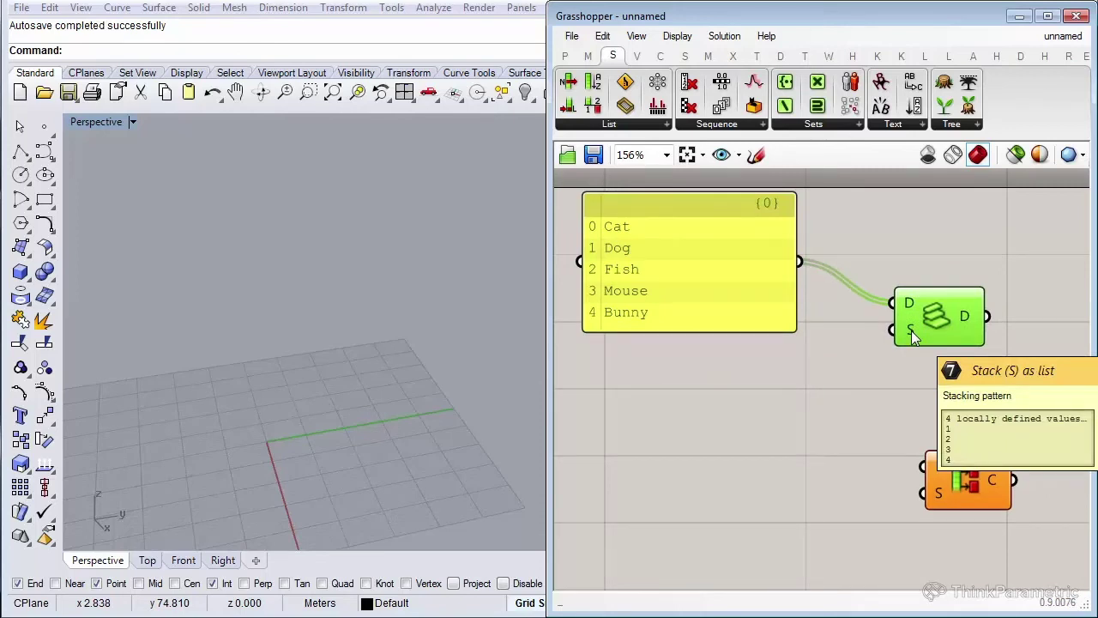
Add a second panel below the names containing the values 2, 4, 6, 9, 2.
double_click(731, 414)
type("pane")
left_click(732, 374)
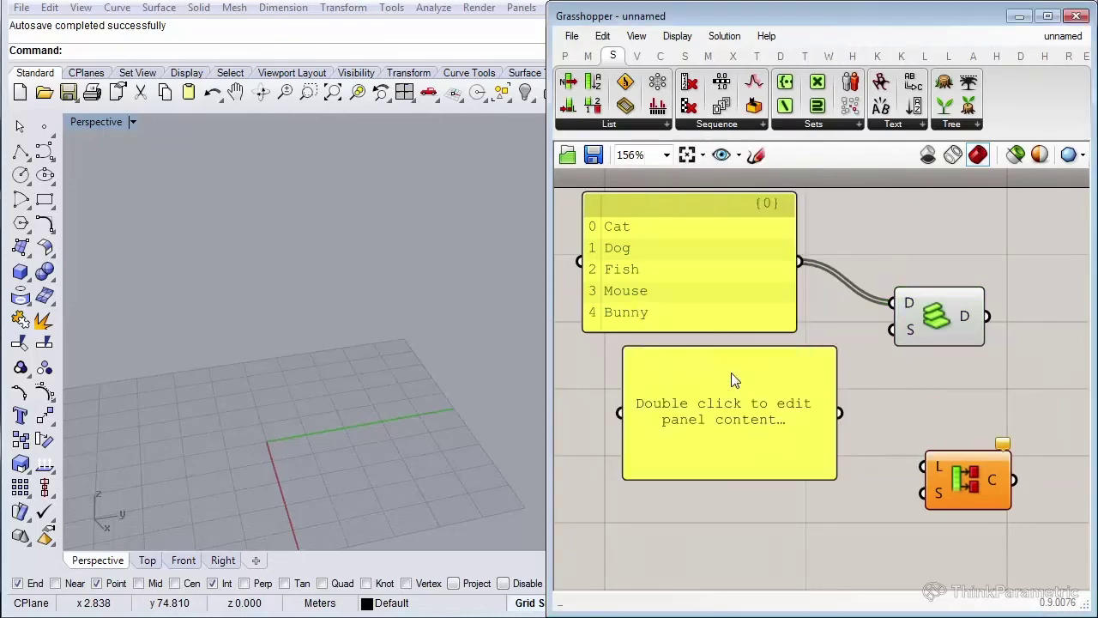
left_click_drag(714, 400, 678, 405)
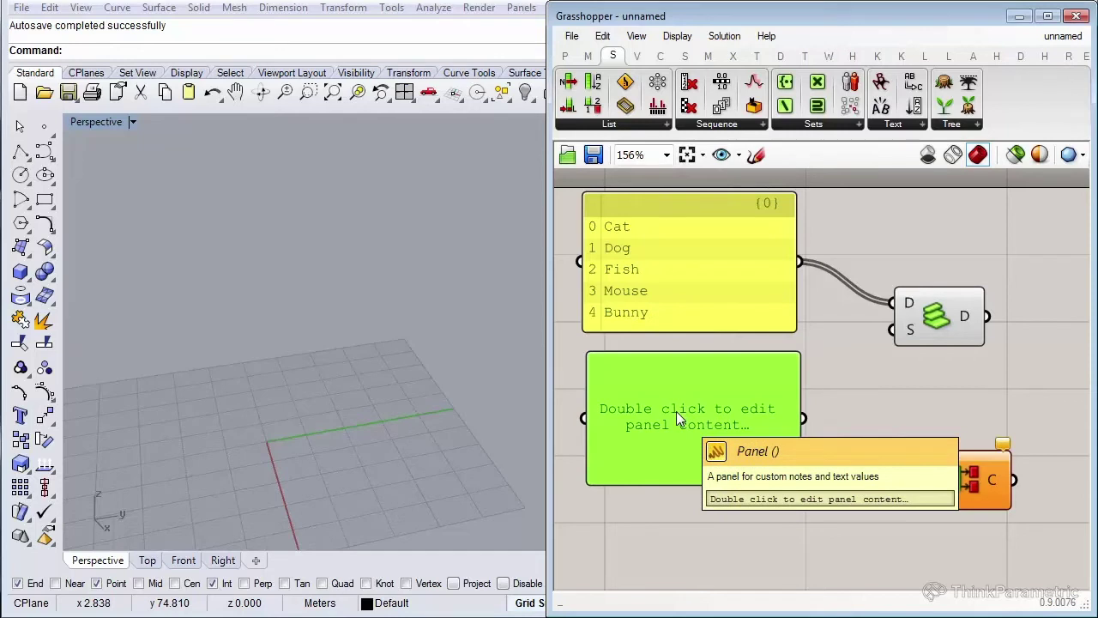
double_click(676, 415)
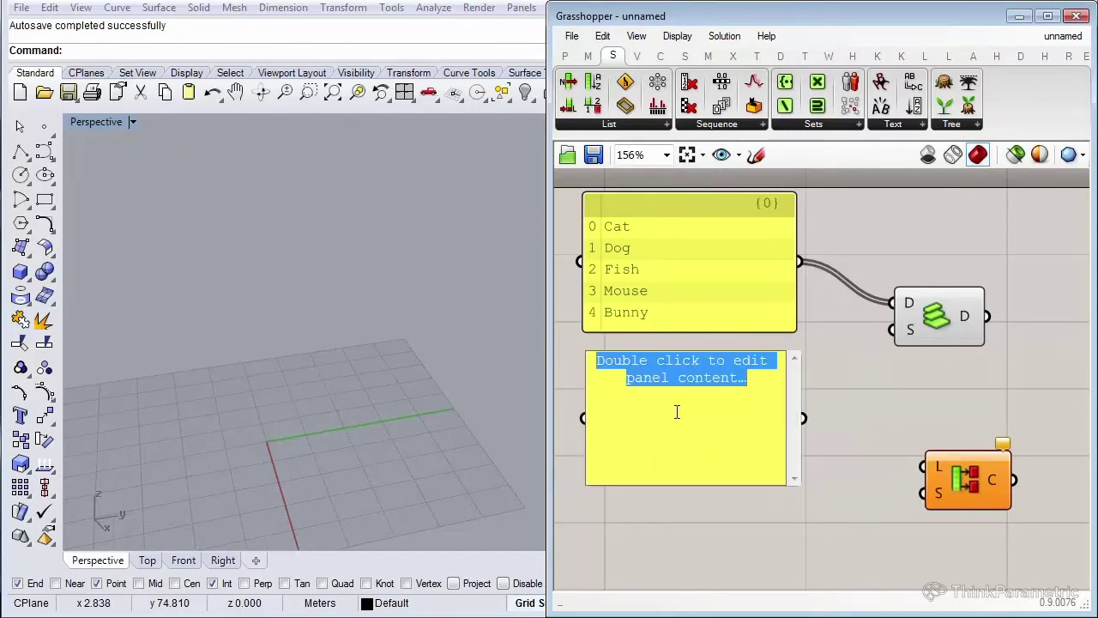
type("2 ")
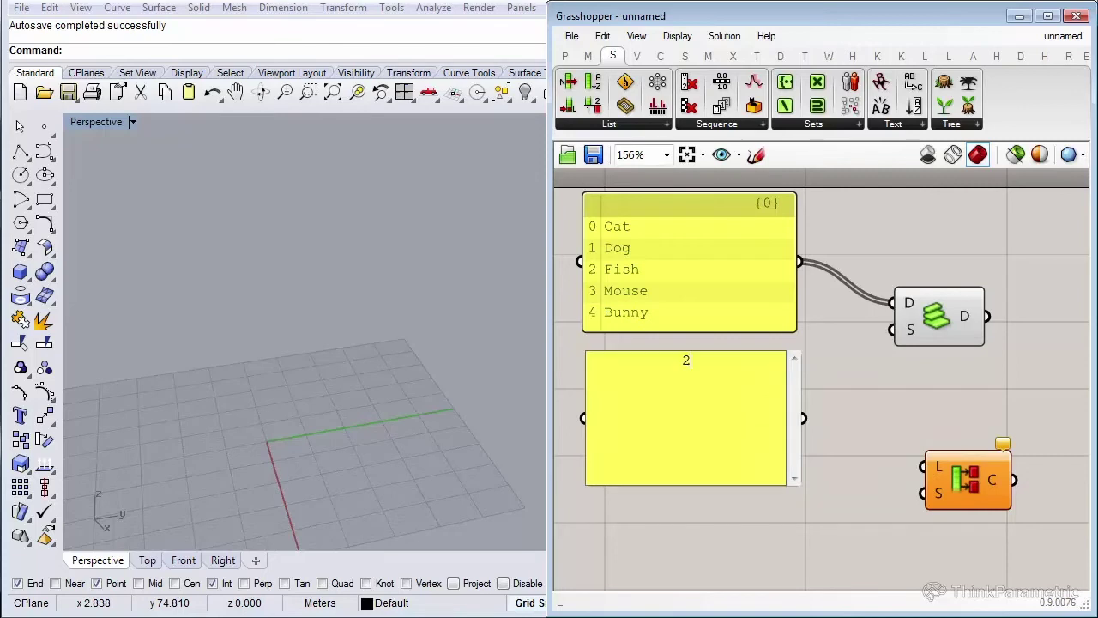
type("4 6 9 ")
type("2")
left_click(845, 375)
Turn off Multiline Data and wire the 2, 4, 6, 9, 2 panel into Stack Data's S input.
right_click(727, 430)
left_click(798, 274)
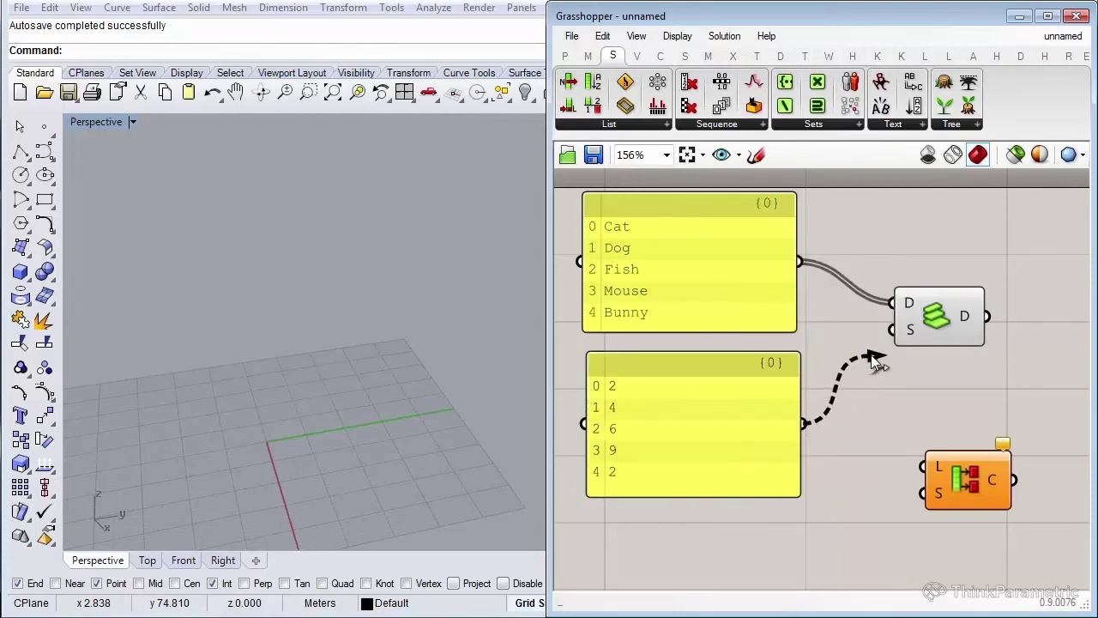
left_click_drag(805, 424, 892, 329)
scroll(892, 335, "down", 2)
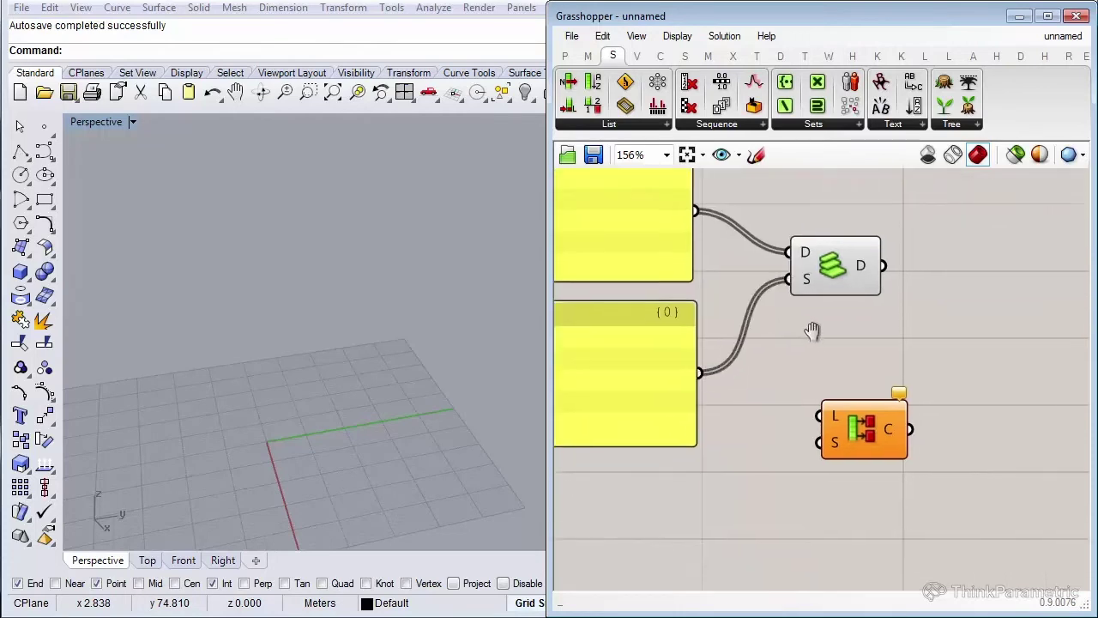
Add a panel wired to Stack Data's D output and stretch it taller.
double_click(962, 358)
type("pane")
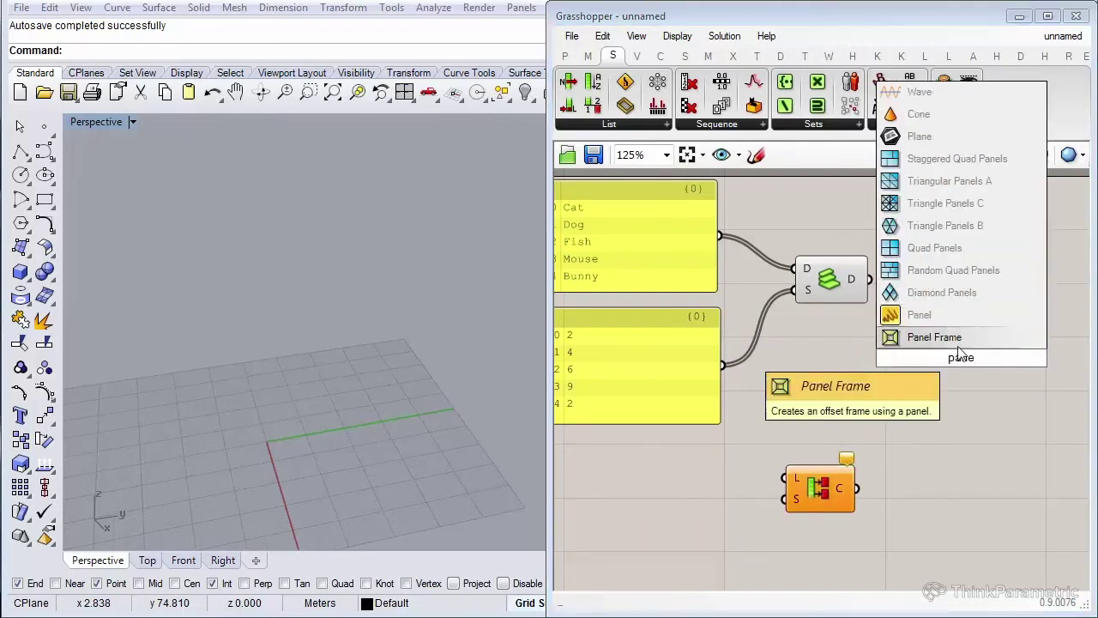
left_click(893, 314)
mouse_move(871, 304)
left_mouse_down()
mouse_move(953, 345)
mouse_move(1002, 318)
left_mouse_up()
left_click_drag(995, 468, 1003, 575)
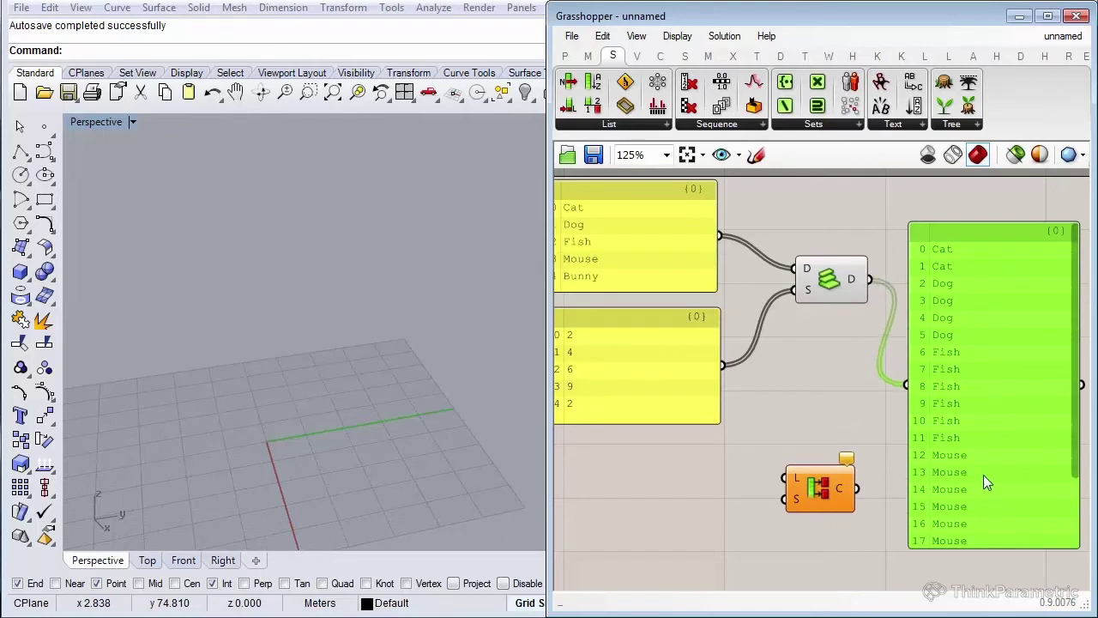
left_click_drag(981, 471, 974, 415)
Rearrange the components and review the stacked list from Cat twice through Bunny twice.
scroll(932, 433, "down", 1)
scroll(932, 433, "down", 1)
mouse_move(644, 255)
left_mouse_down()
mouse_move(1006, 549)
mouse_move(972, 372)
mouse_move(970, 436)
left_mouse_up()
right_click_drag(952, 346, 948, 361)
scroll(948, 360, "up", 2)
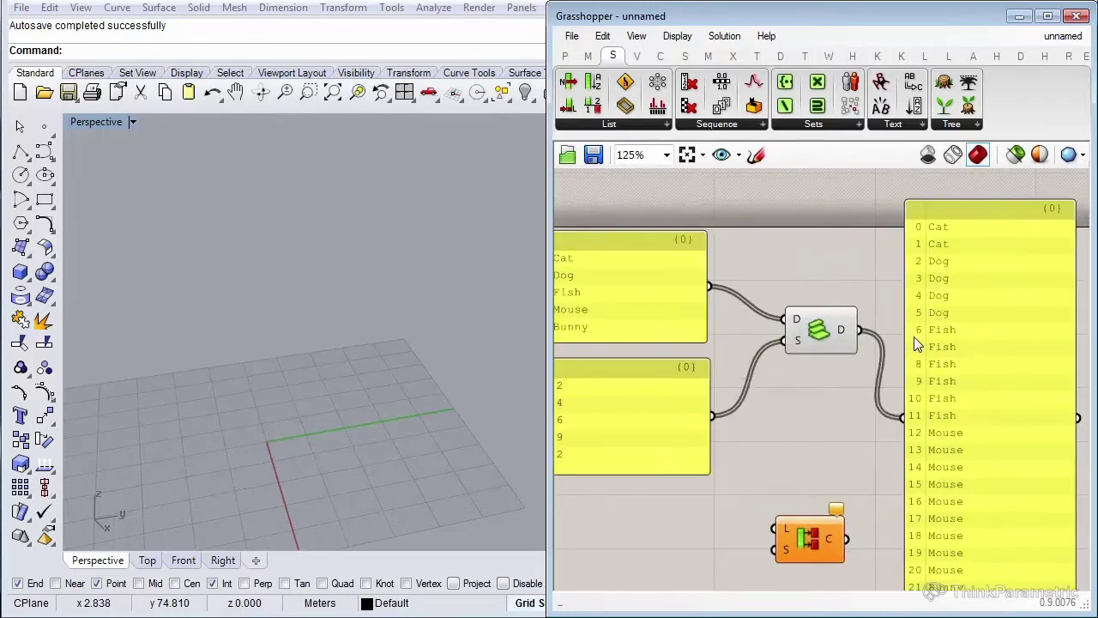
left_click(681, 412)
left_click_drag(680, 411, 675, 398)
left_click(803, 384)
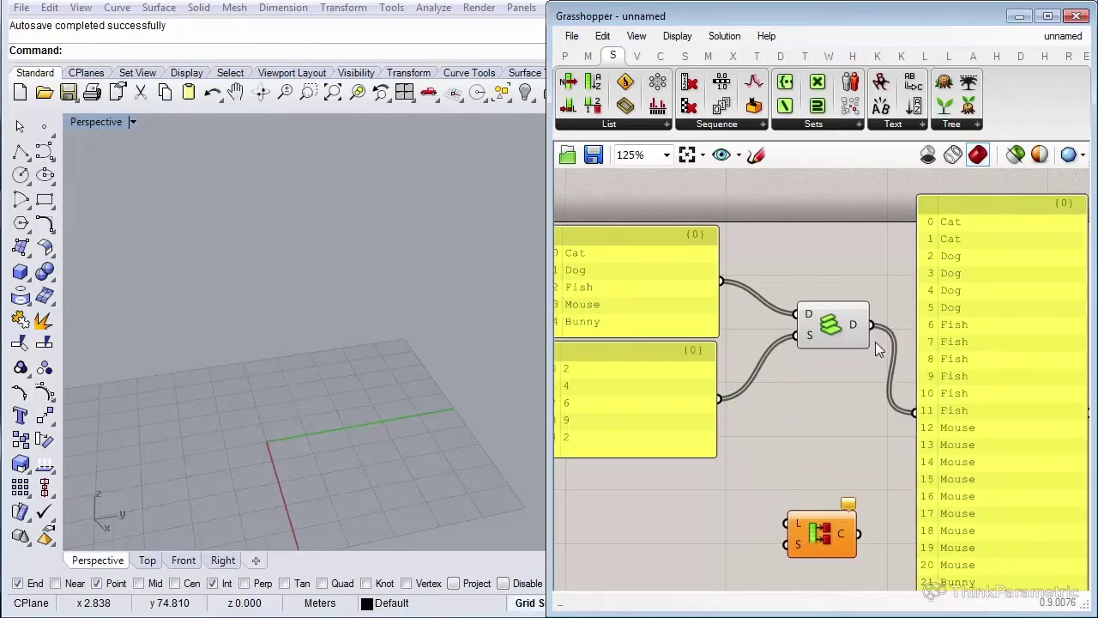
right_click_drag(876, 341, 870, 341)
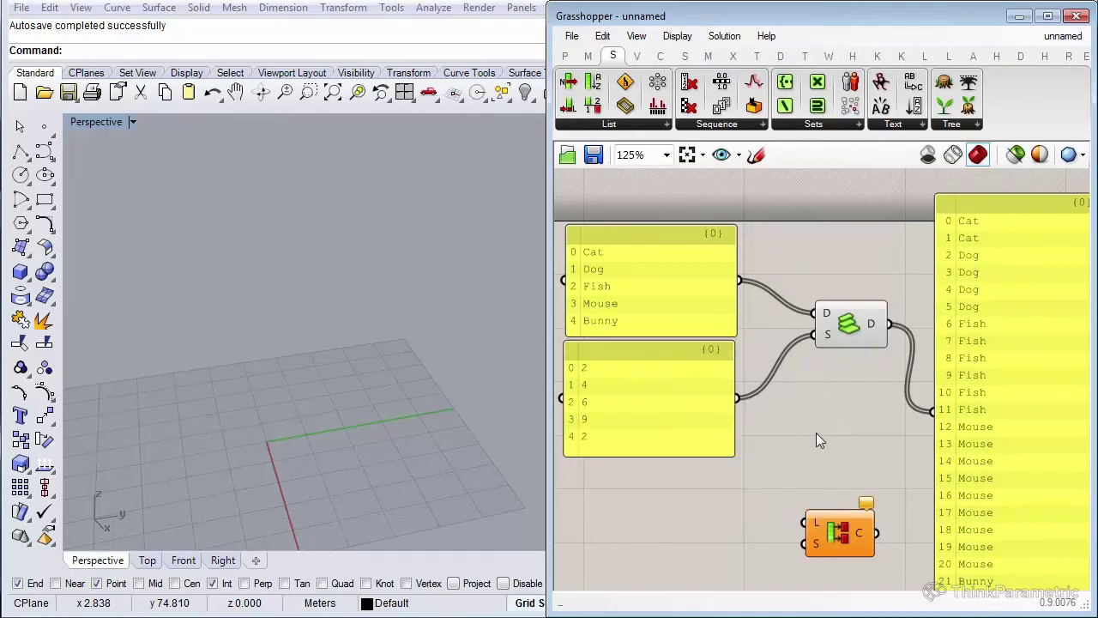
right_click_drag(816, 433, 811, 428)
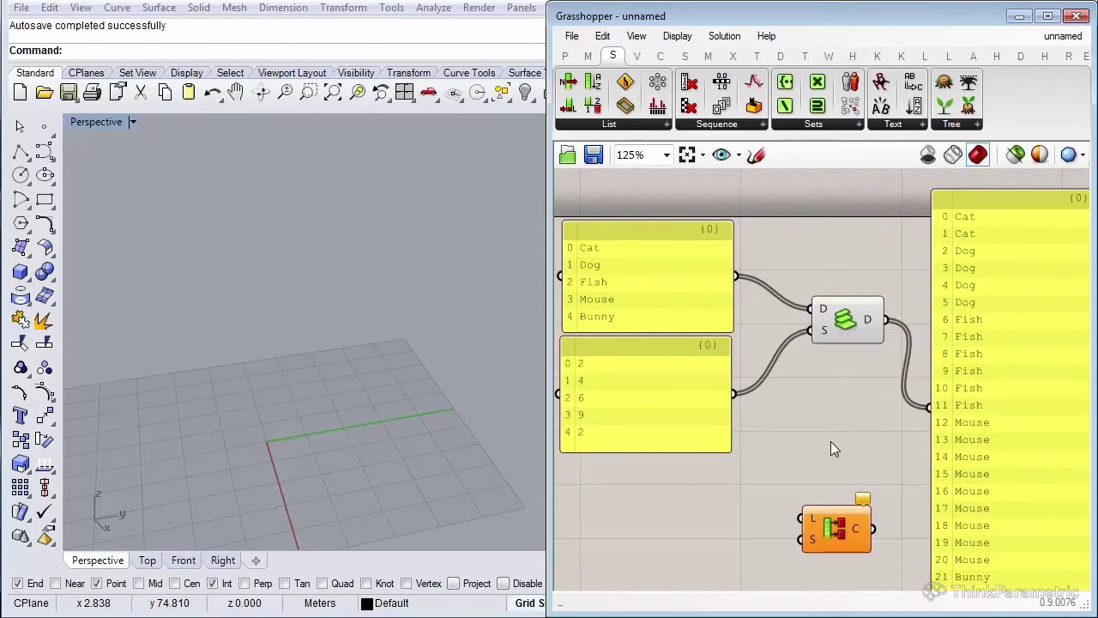
mouse_move(831, 441)
right_mouse_down()
mouse_move(831, 398)
mouse_move(908, 393)
right_mouse_up()
Reposition the panels and wire Stack Data's D output into Partition List's L input.
mouse_move(908, 393)
left_mouse_down()
mouse_move(961, 387)
mouse_move(989, 366)
left_mouse_up()
mouse_move(778, 500)
left_mouse_down()
mouse_move(765, 468)
mouse_move(797, 387)
left_mouse_up()
right_click_drag(892, 383, 771, 432)
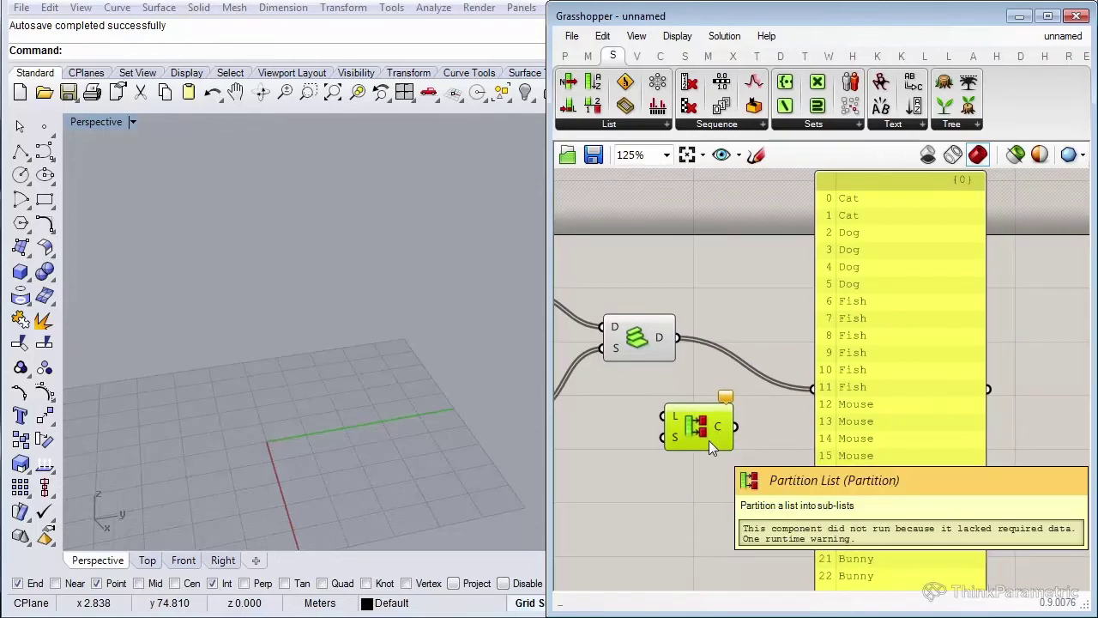
right_click_drag(694, 437, 800, 431)
scroll(782, 438, "down", 2)
left_click_drag(873, 403, 889, 404)
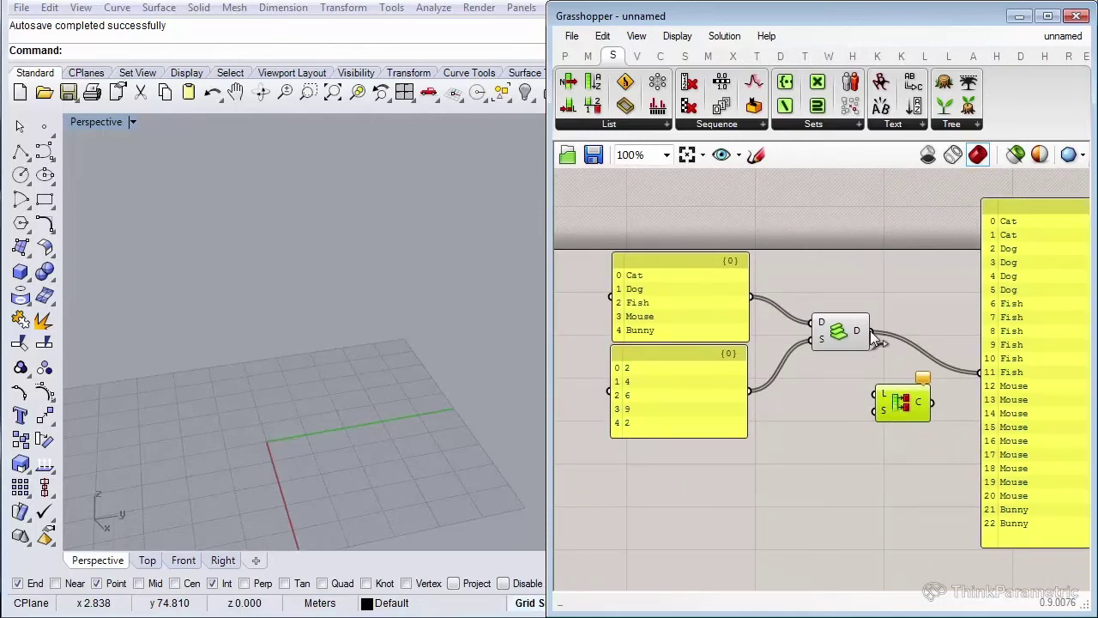
left_click_drag(871, 333, 878, 395)
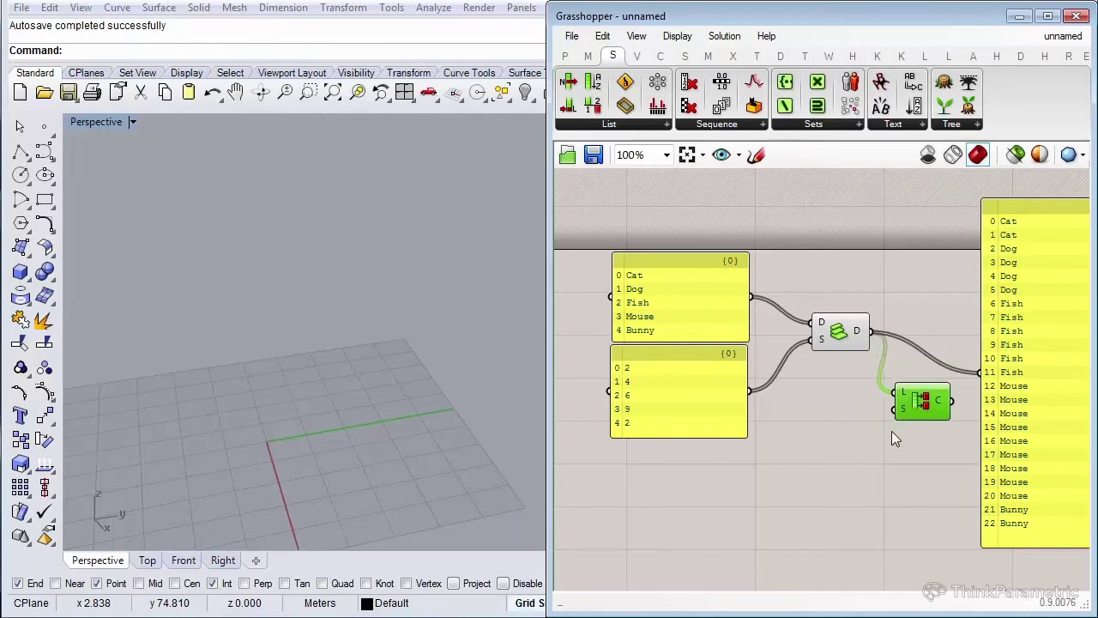
Wire the 2, 4, 6, 9, 2 panel into Partition List's S input and tidy the panels.
scroll(901, 420, "up", 1)
left_click(777, 413)
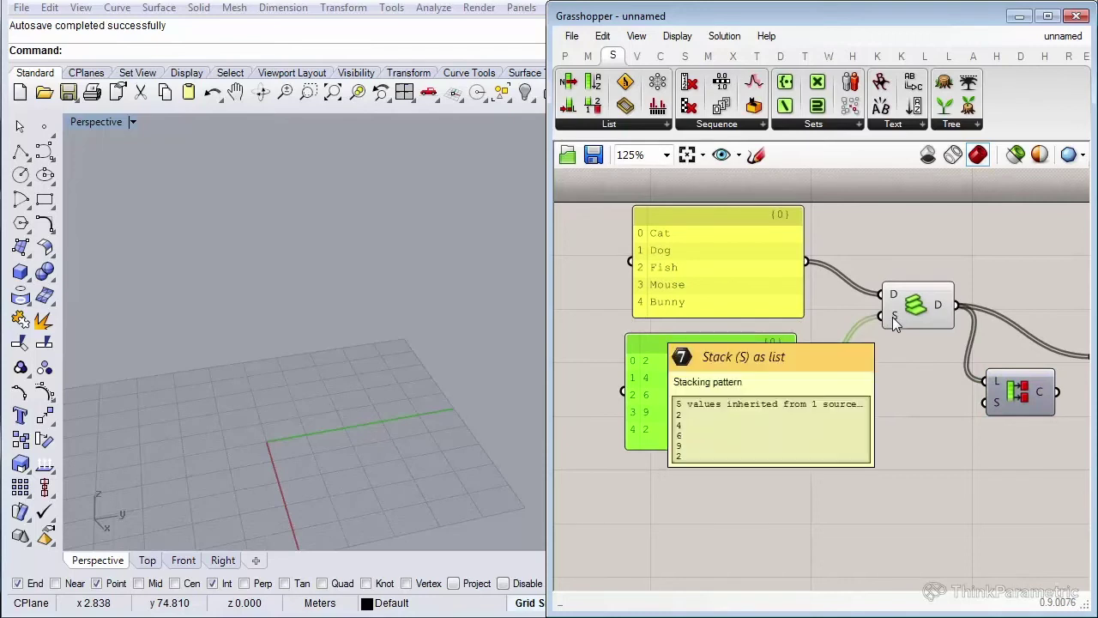
left_click_drag(799, 391, 985, 400)
left_click_drag(734, 388, 733, 400)
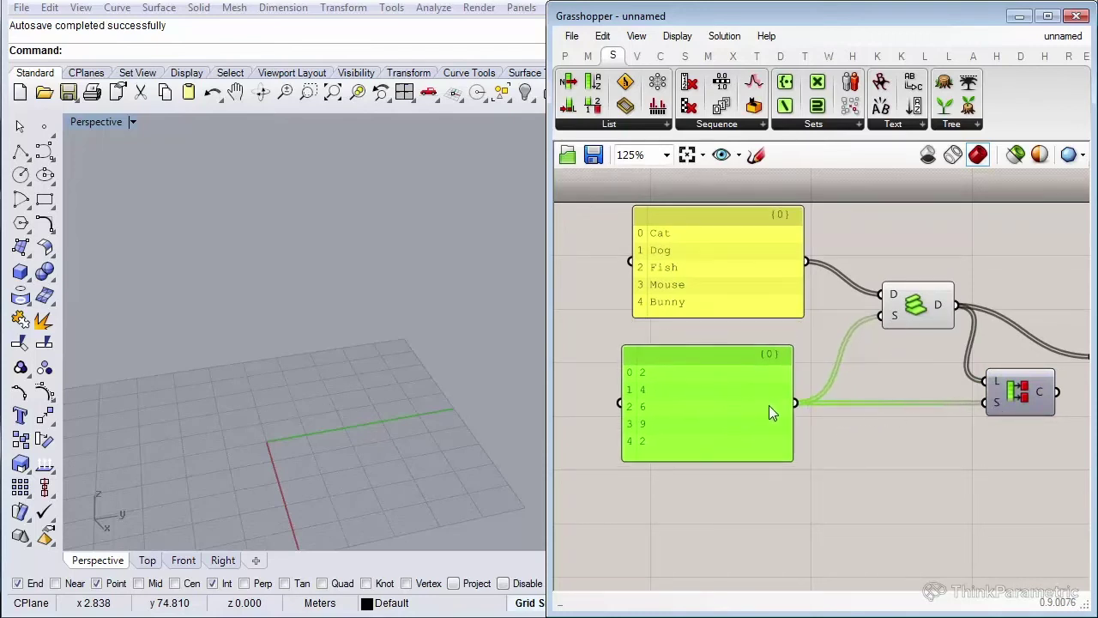
right_click_drag(839, 407, 759, 375)
scroll(758, 375, "down", 2)
left_click_drag(861, 384, 864, 276)
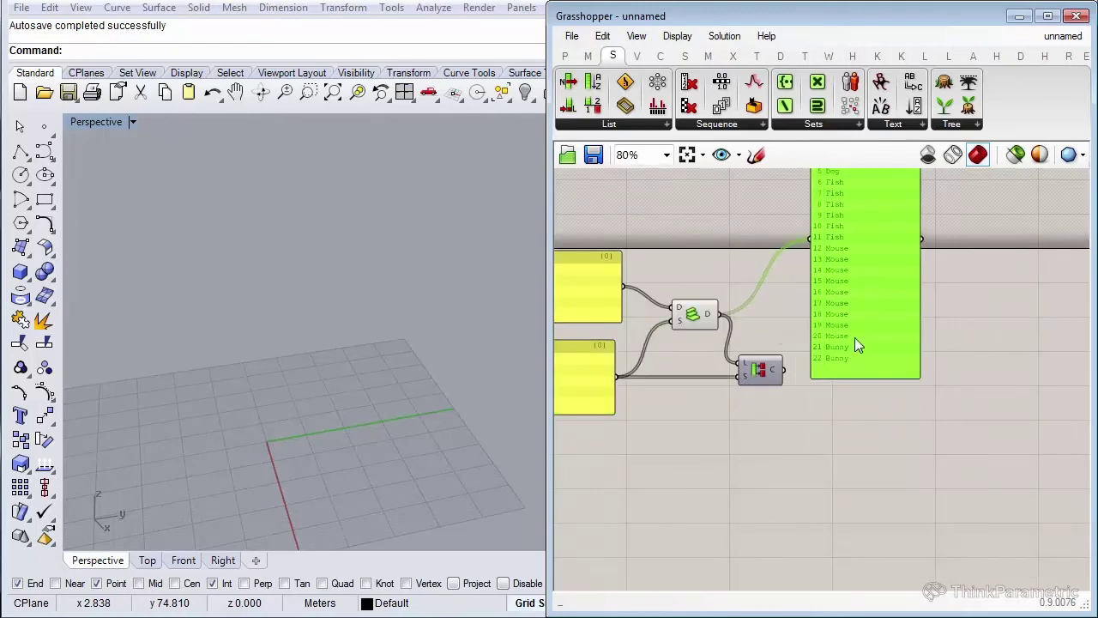
Add a panel fed by Partition List's C output and place it beside the stacked list.
left_click(859, 479)
double_click(859, 479)
type("p")
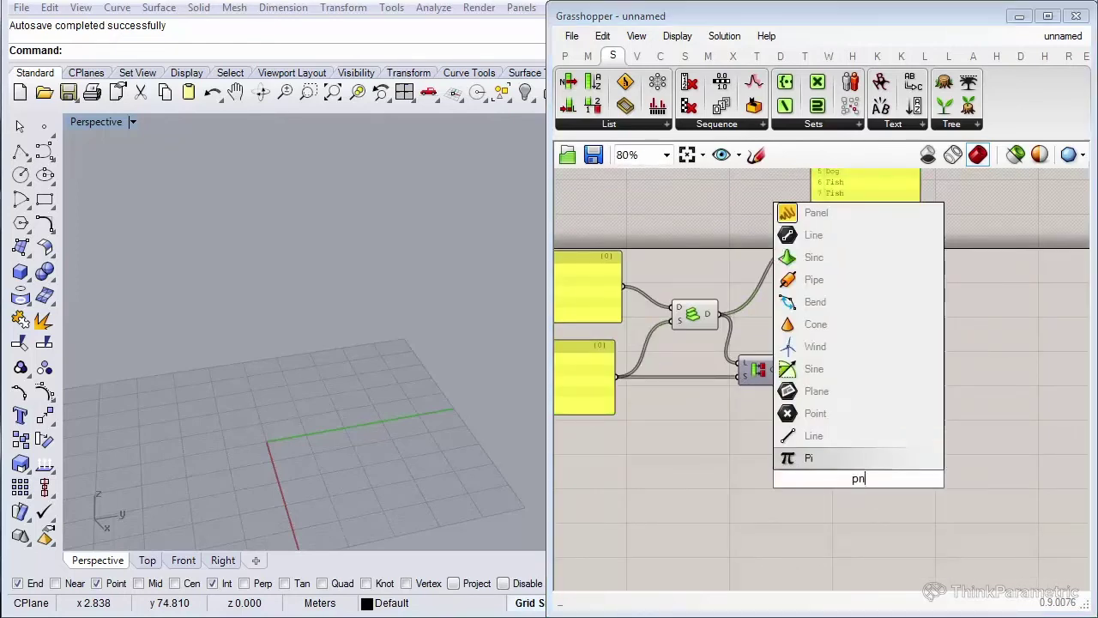
type("a")
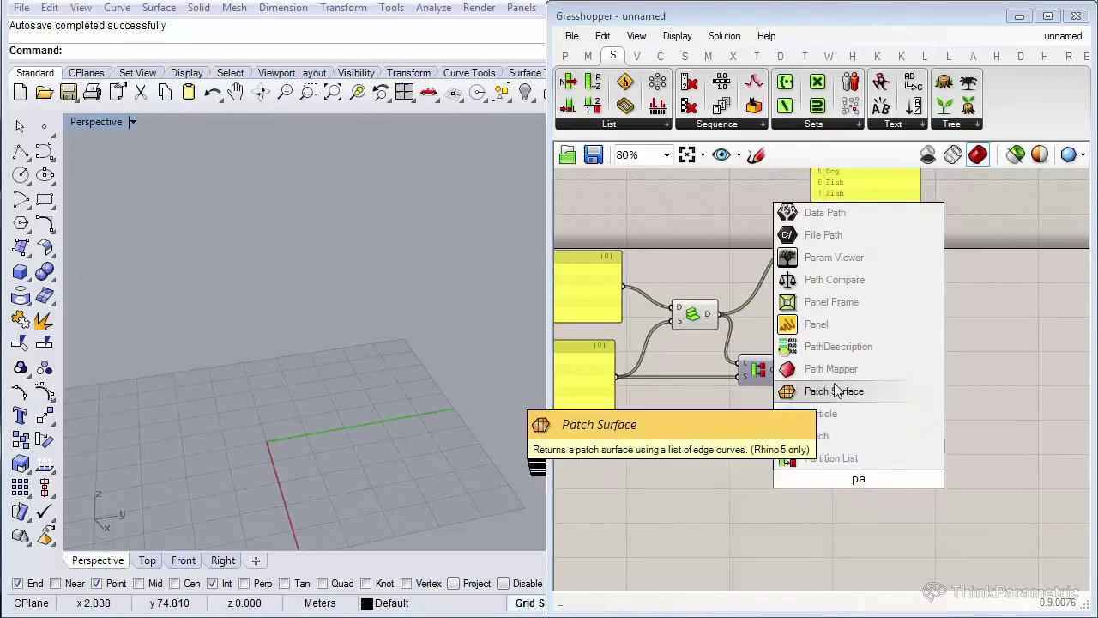
left_click(838, 326)
scroll(790, 369, "up", 2)
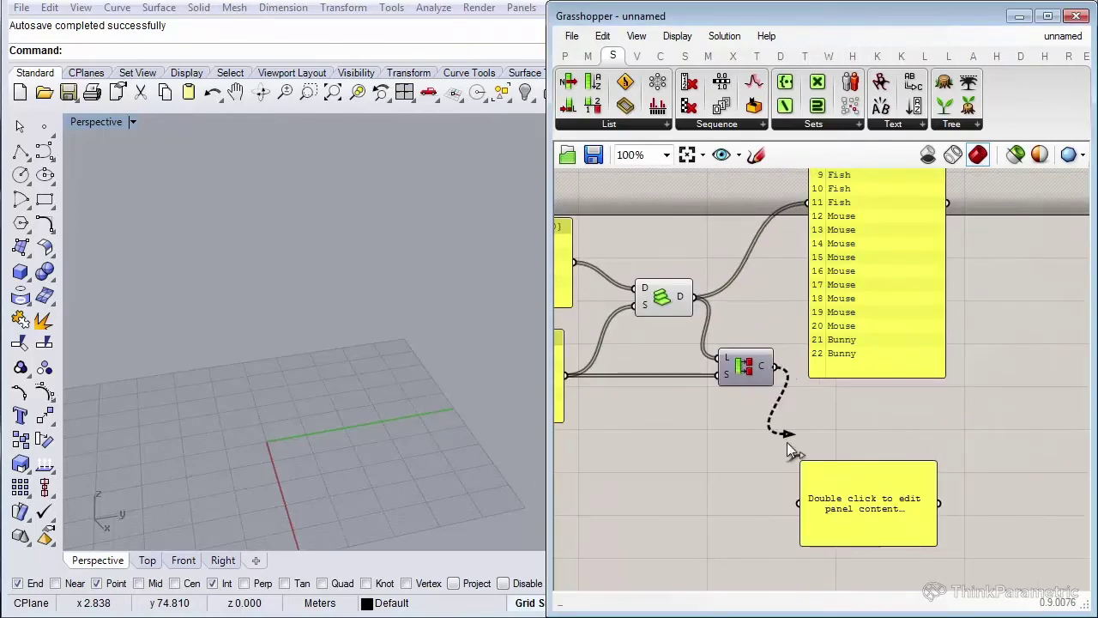
mouse_move(778, 367)
left_mouse_down()
mouse_move(801, 504)
mouse_move(893, 428)
left_mouse_up()
mouse_move(745, 373)
left_mouse_down()
mouse_move(731, 439)
mouse_move(857, 351)
mouse_move(852, 229)
mouse_move(838, 202)
mouse_move(846, 472)
left_mouse_up()
scroll(731, 440, "down", 1)
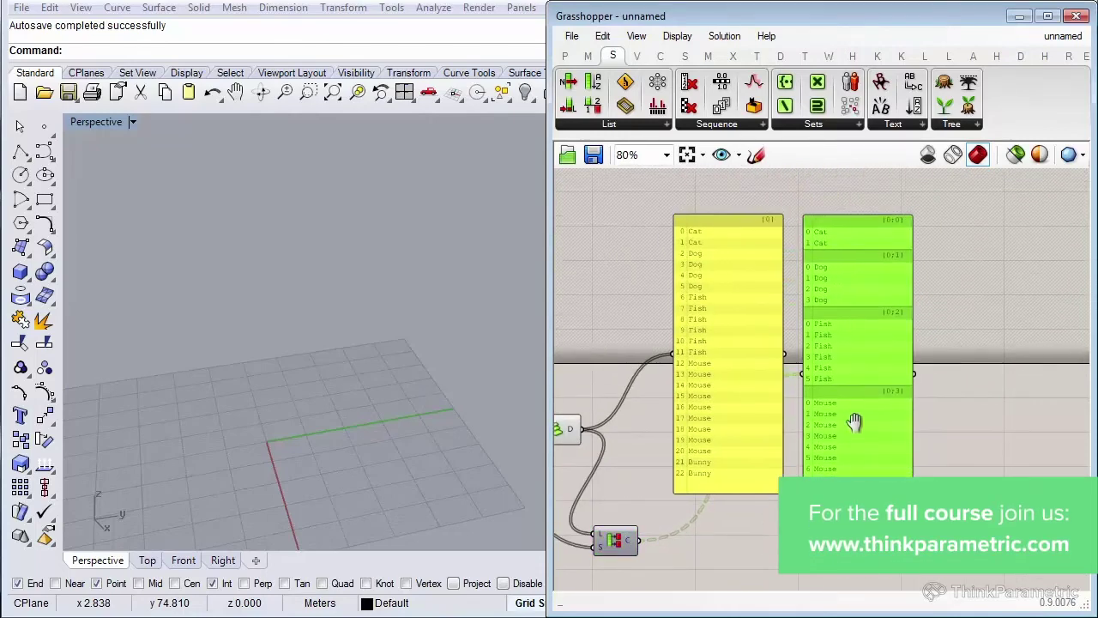
Zoom and pan through the five animal branches, comparing them with the input panels.
scroll(853, 436, "up", 1)
scroll(858, 360, "up", 1)
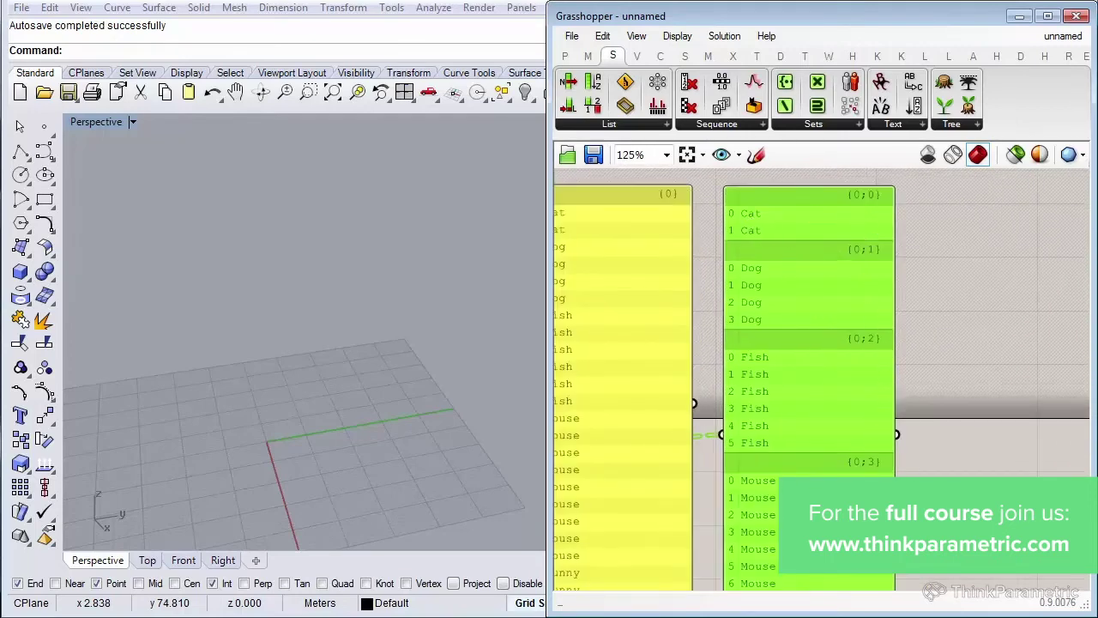
right_click_drag(849, 549, 864, 459)
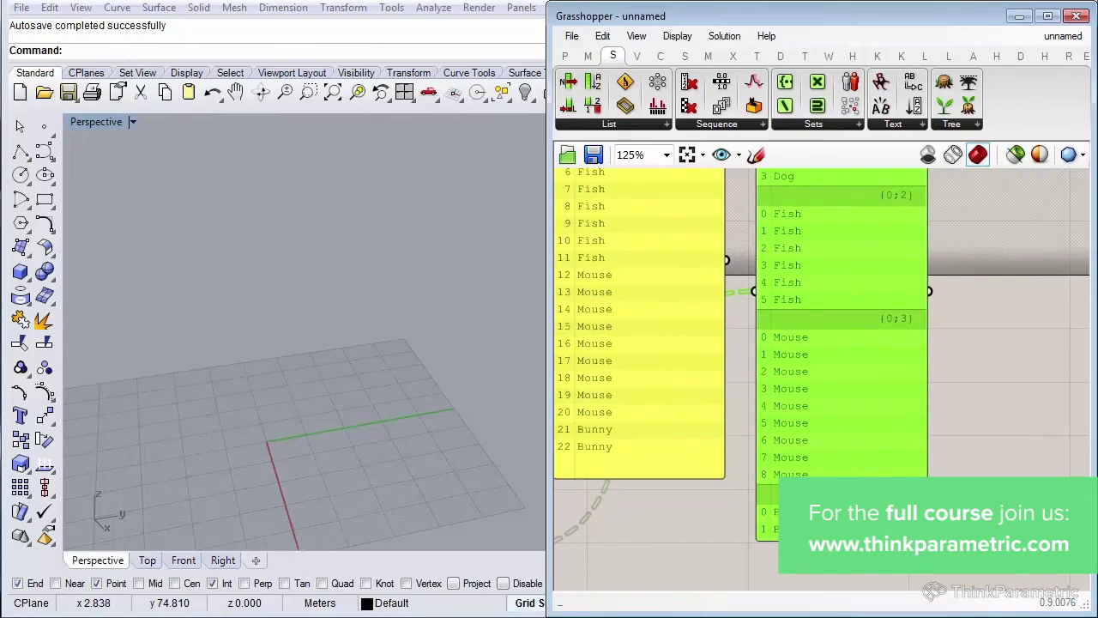
scroll(935, 511, "down", 1)
scroll(715, 466, "down", 2)
right_click_drag(763, 455, 809, 453)
scroll(815, 446, "up", 1)
left_click(734, 351)
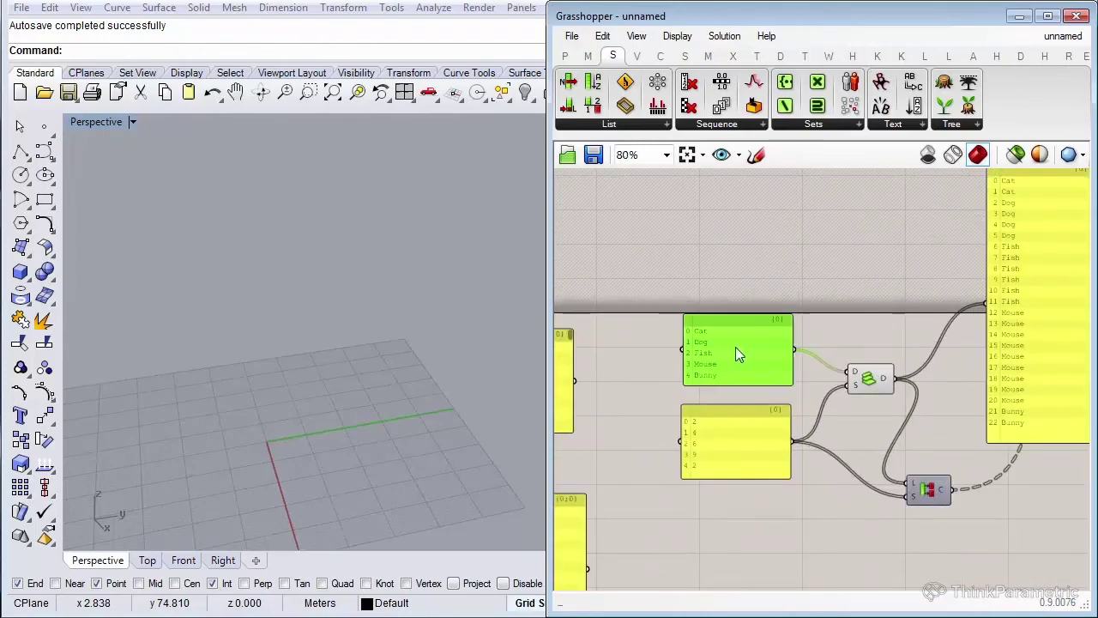
scroll(871, 443, "up", 1)
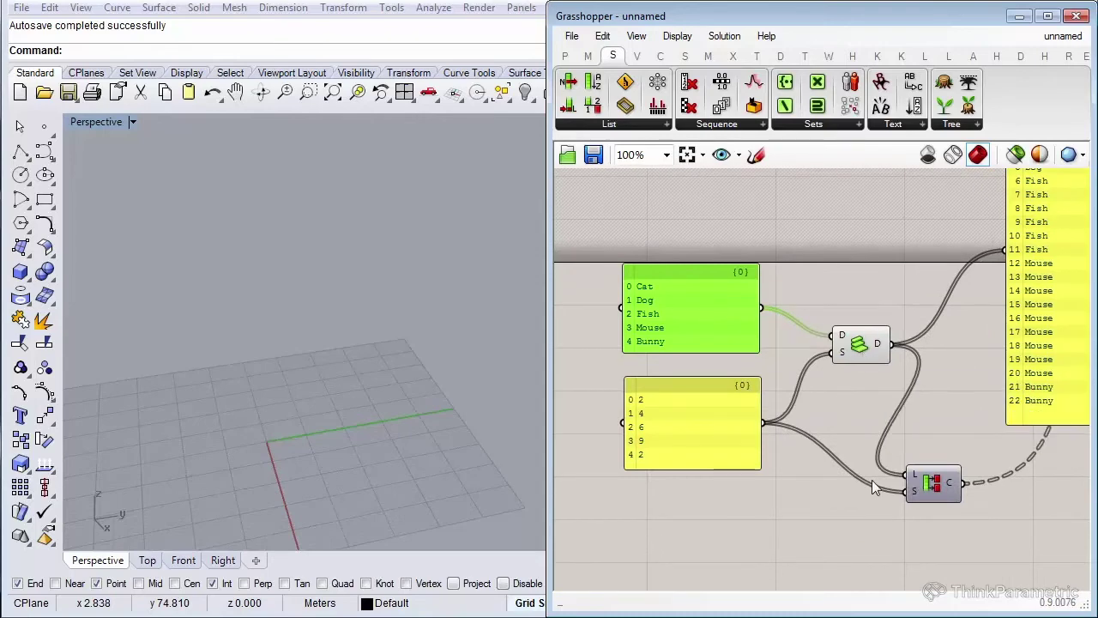
right_click_drag(853, 480, 856, 344)
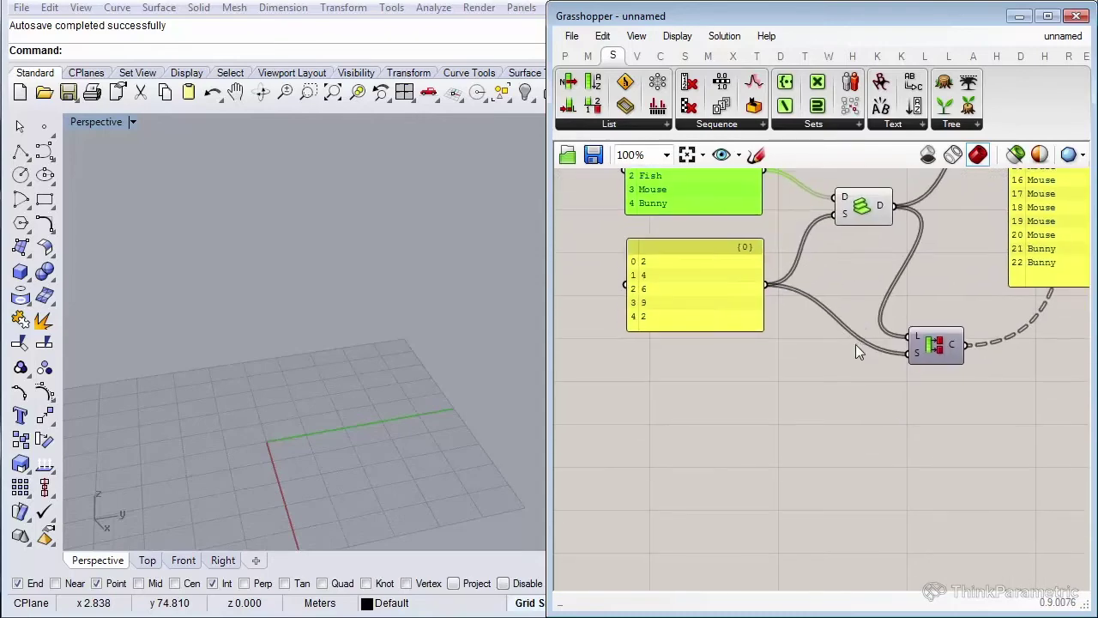
Place another Stack Data component in an empty area of the Grasshopper canvas.
left_click(741, 127)
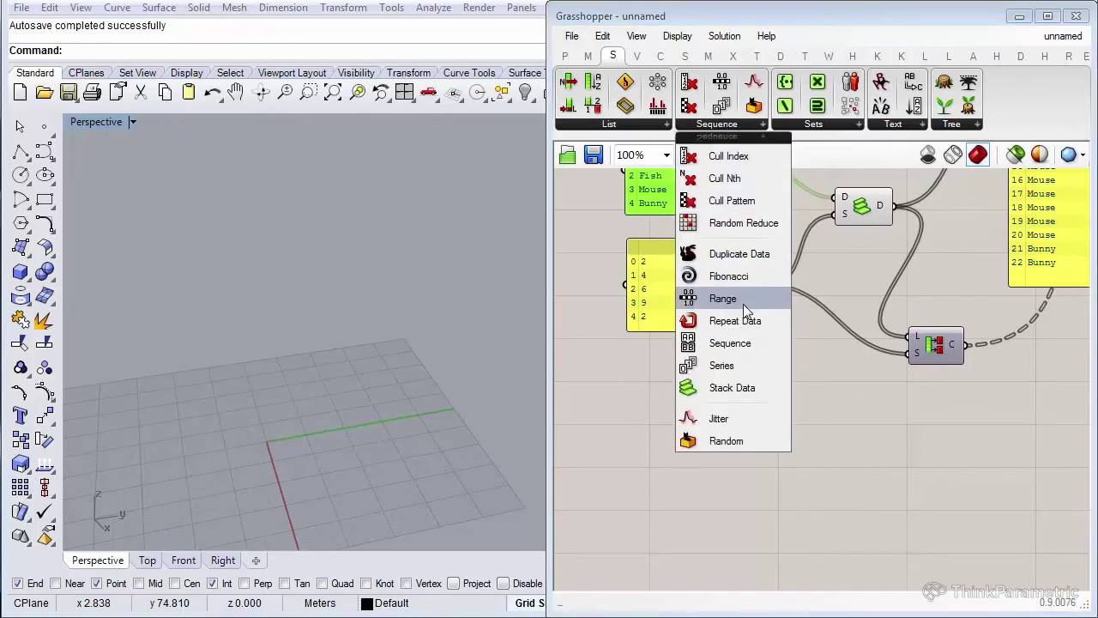
left_click(743, 392)
left_click(735, 466)
right_click_drag(741, 520, 740, 257)
left_click_drag(725, 206, 740, 358)
scroll(740, 356, "down", 1)
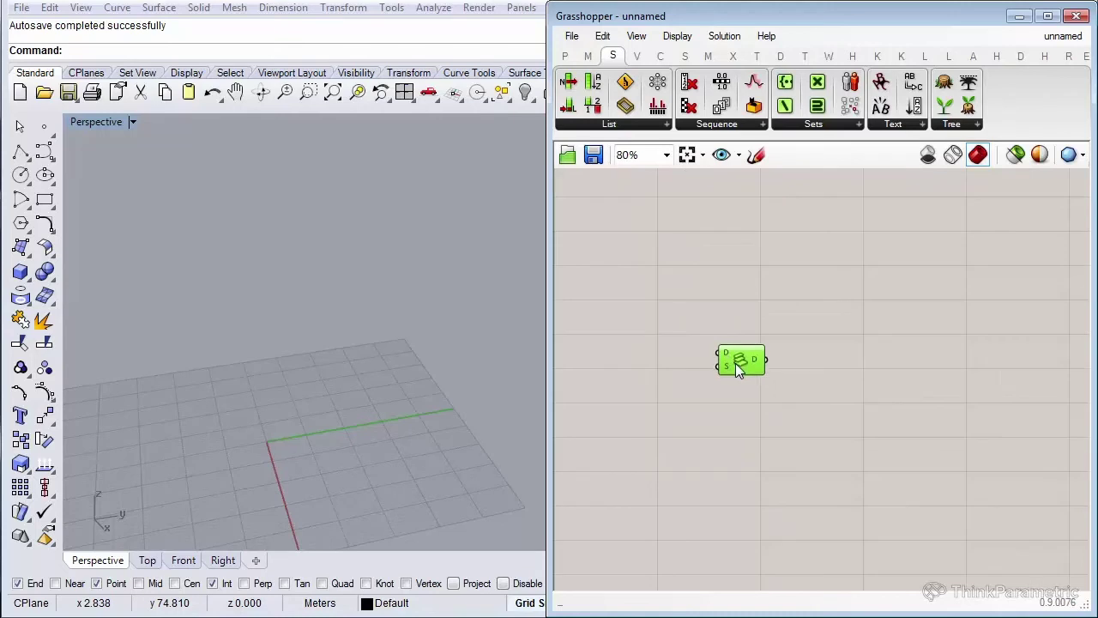
Draw a tall box in Rhino from two base corners and a height.
left_click(20, 271)
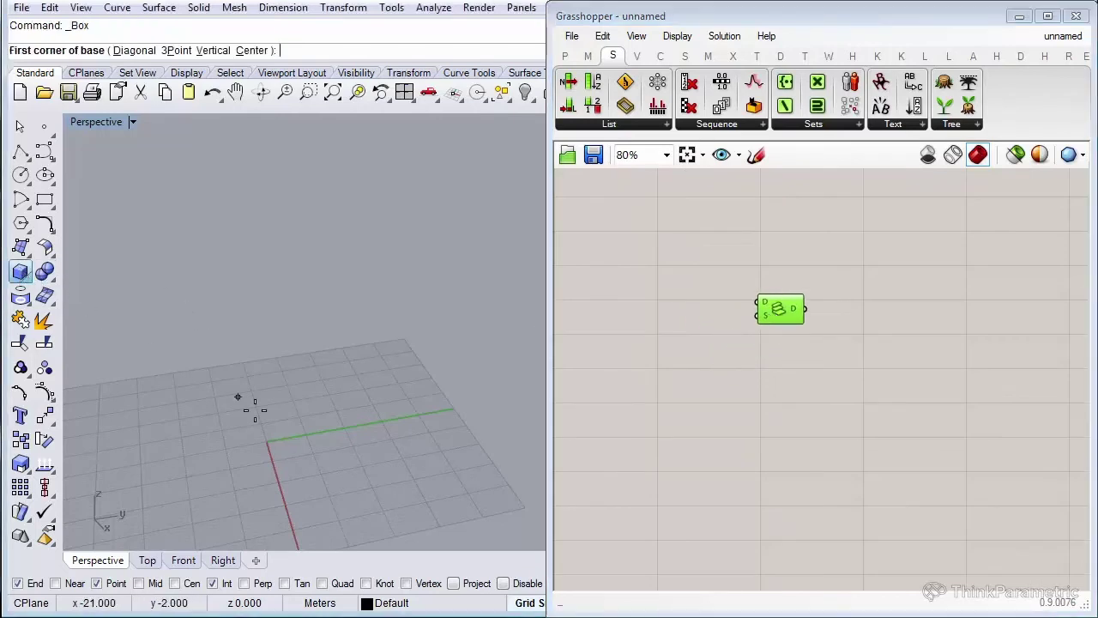
left_click(253, 423)
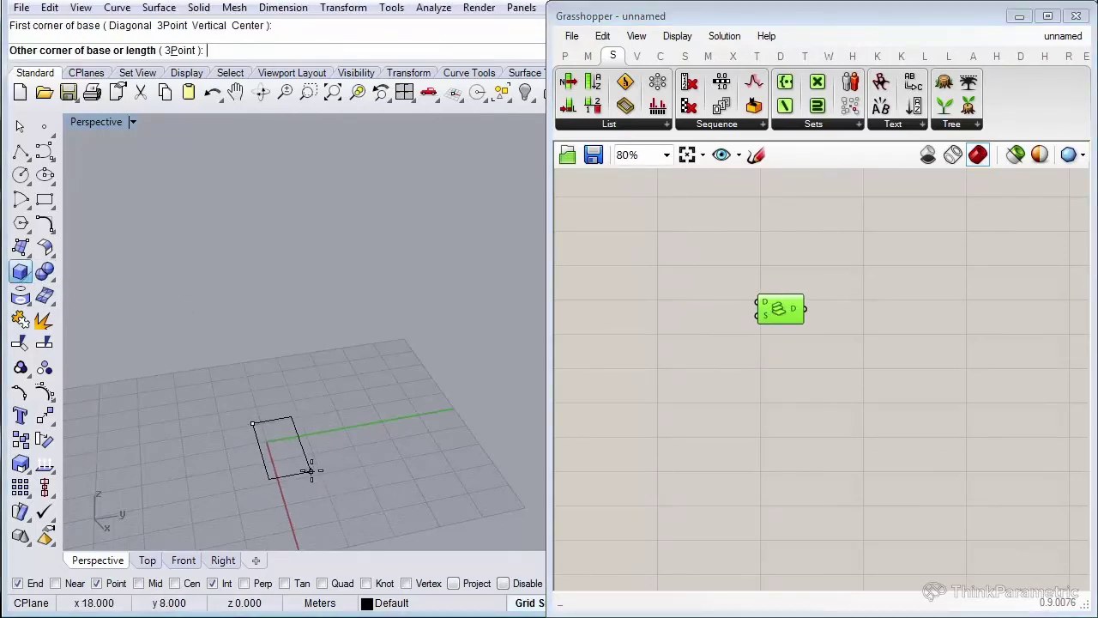
left_click(355, 471)
scroll(320, 390, "down", 2)
left_click(331, 230)
scroll(347, 270, "up", 1)
scroll(296, 227, "up", 2)
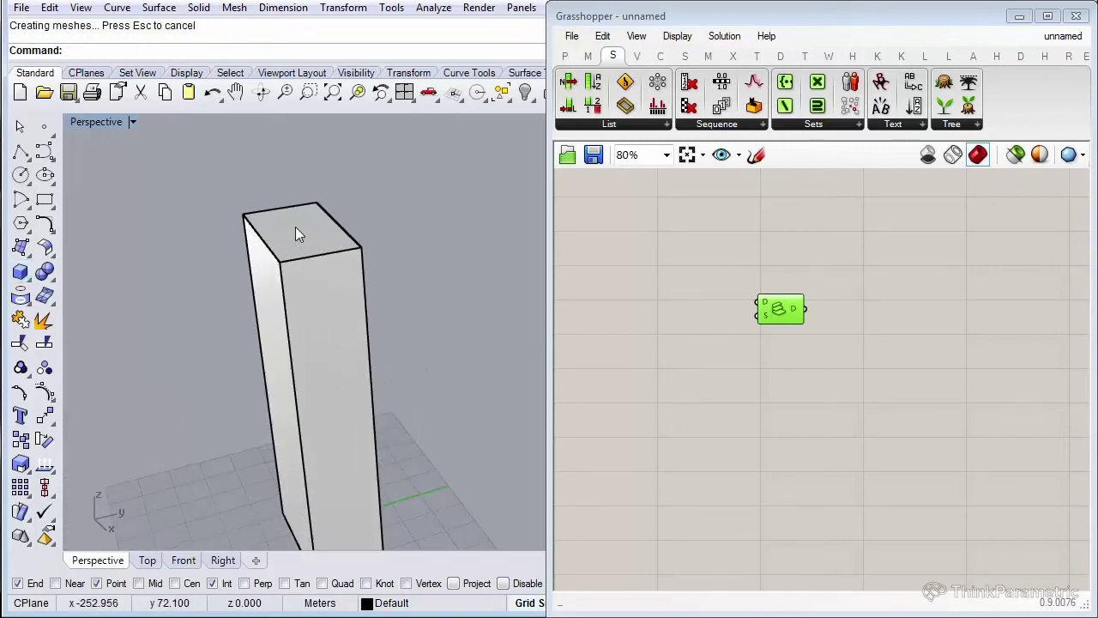
Rotate the box's top face with the gumball to twist it into a tower.
left_click(297, 230, "ctrl+shift")
mouse_move(237, 232)
left_mouse_down()
mouse_move(230, 248)
mouse_move(468, 304)
left_mouse_up()
right_click_drag(468, 303, 374, 332)
scroll(358, 360, "down", 2)
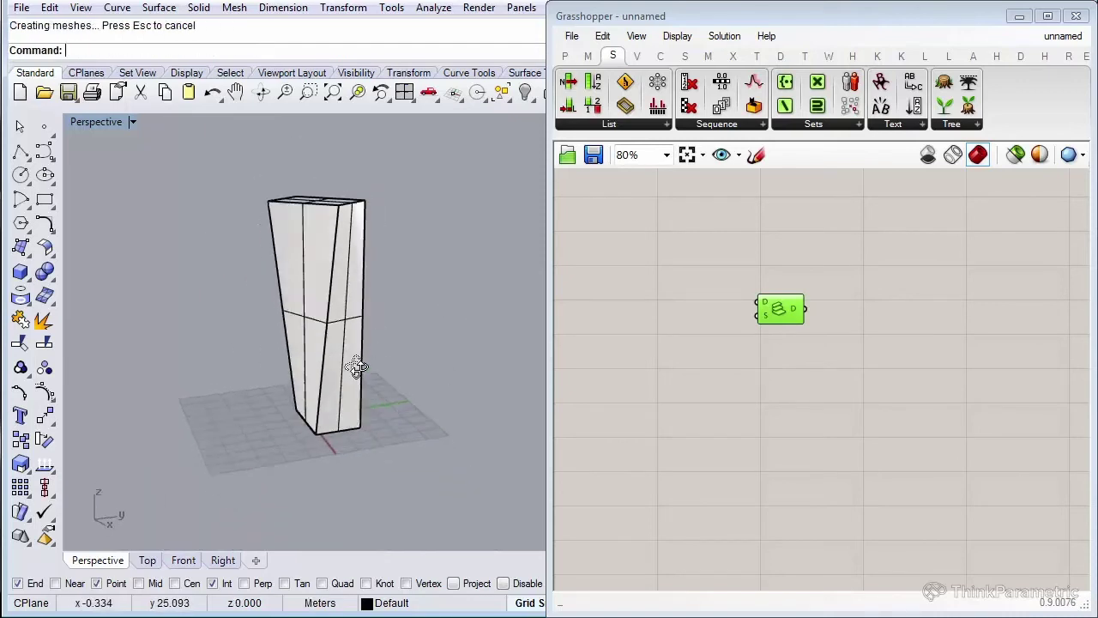
scroll(356, 359, "up", 2)
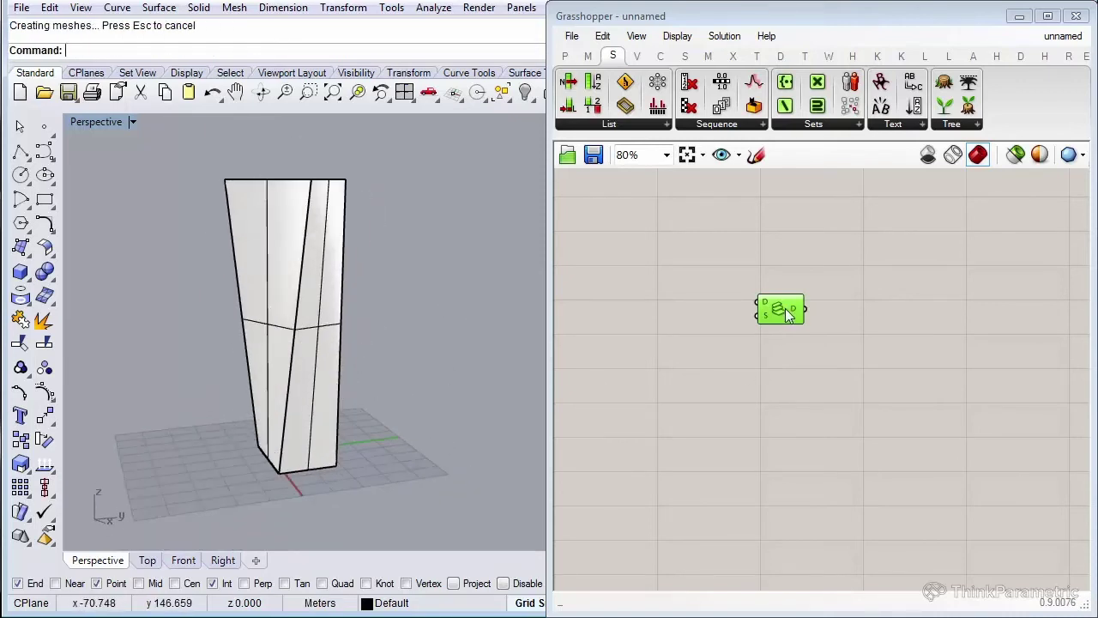
Place two stacked Panels, both with Multiline Data enabled.
scroll(779, 316, "up", 2)
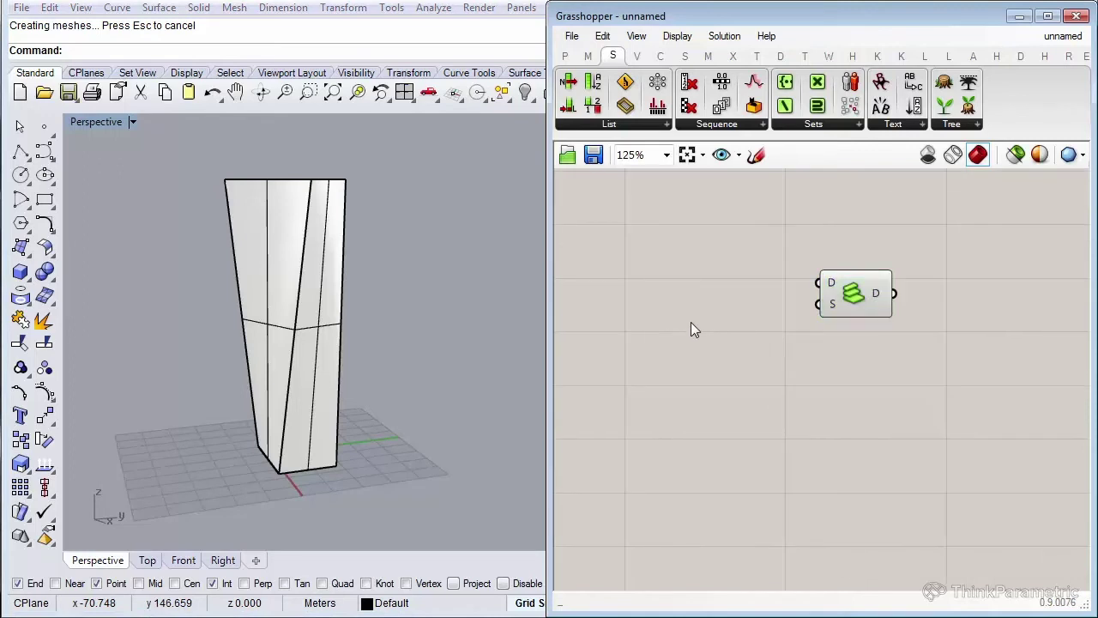
double_click(691, 322)
type("pane")
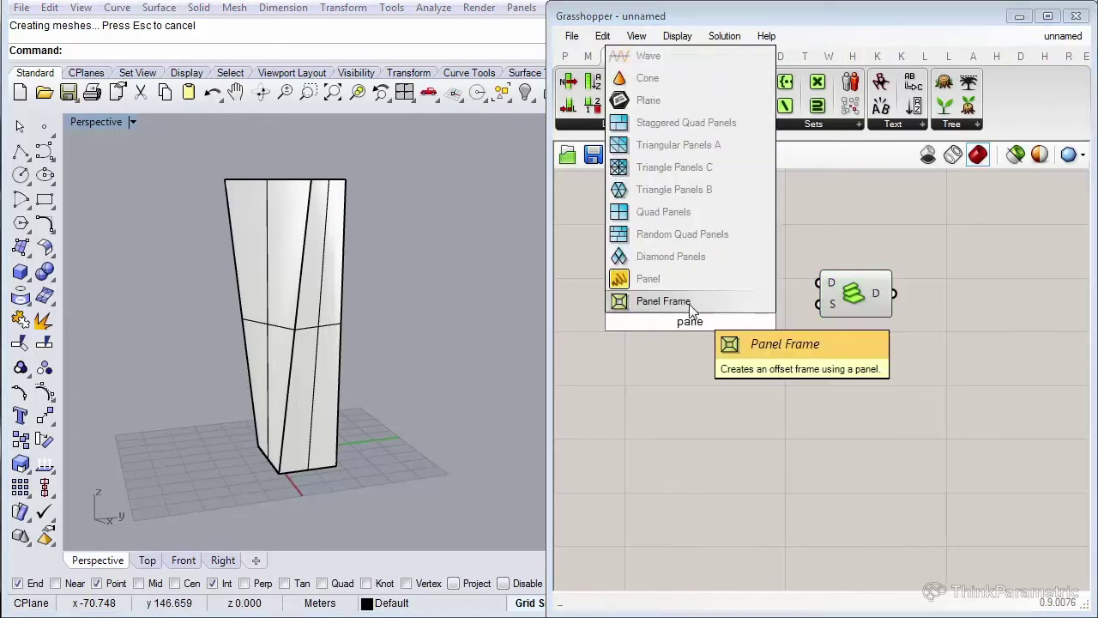
key("Return")
mouse_move(701, 311)
left_mouse_down()
mouse_move(691, 239)
mouse_move(697, 351)
left_mouse_up()
right_click(686, 240)
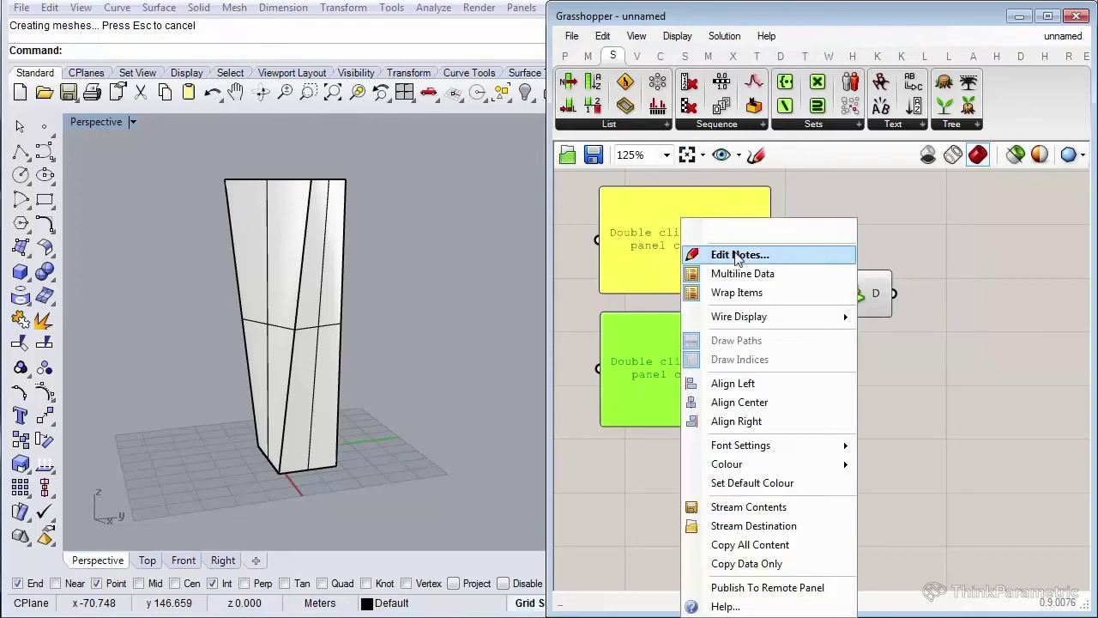
left_click(738, 272)
right_click(691, 355)
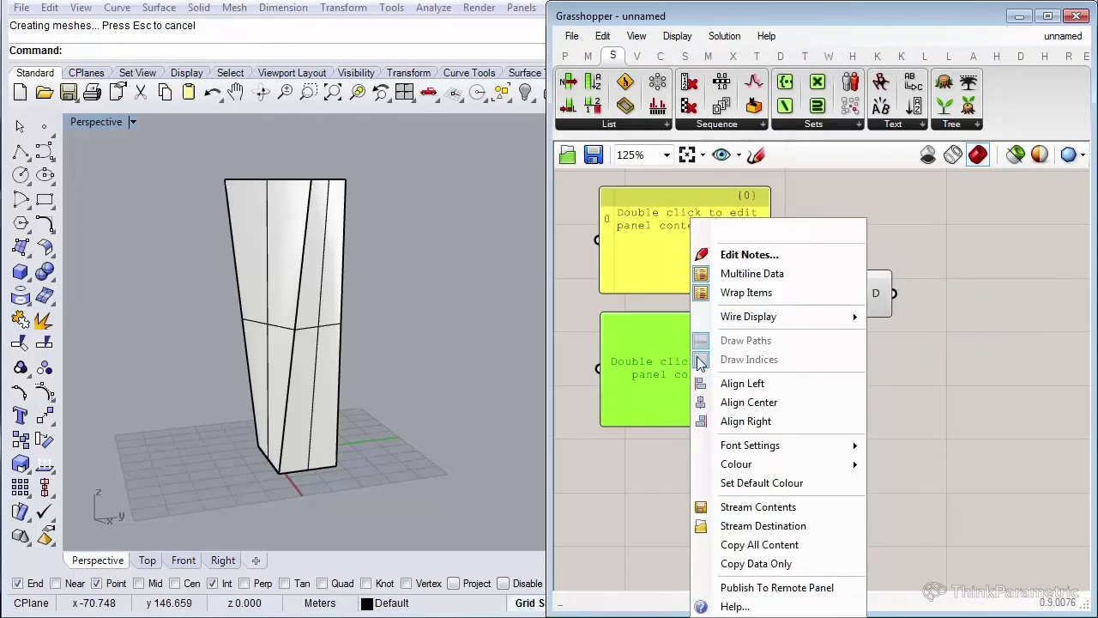
left_click(747, 275)
Enter floor heights 6, 4.5, 3 and 4 on separate lines in the upper panel.
double_click(686, 265)
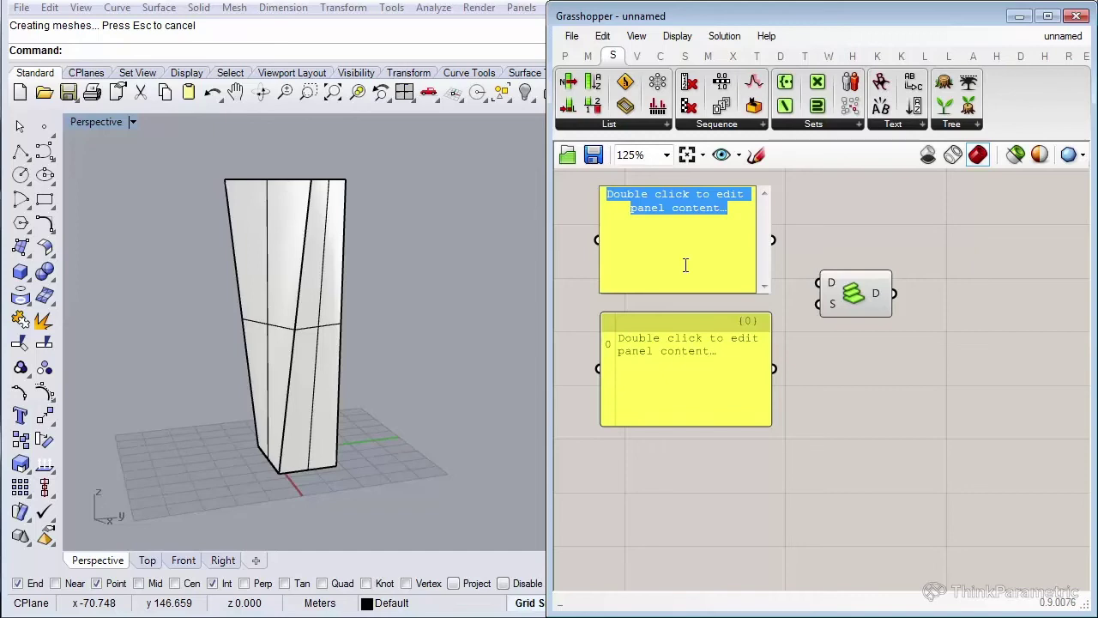
type("6")
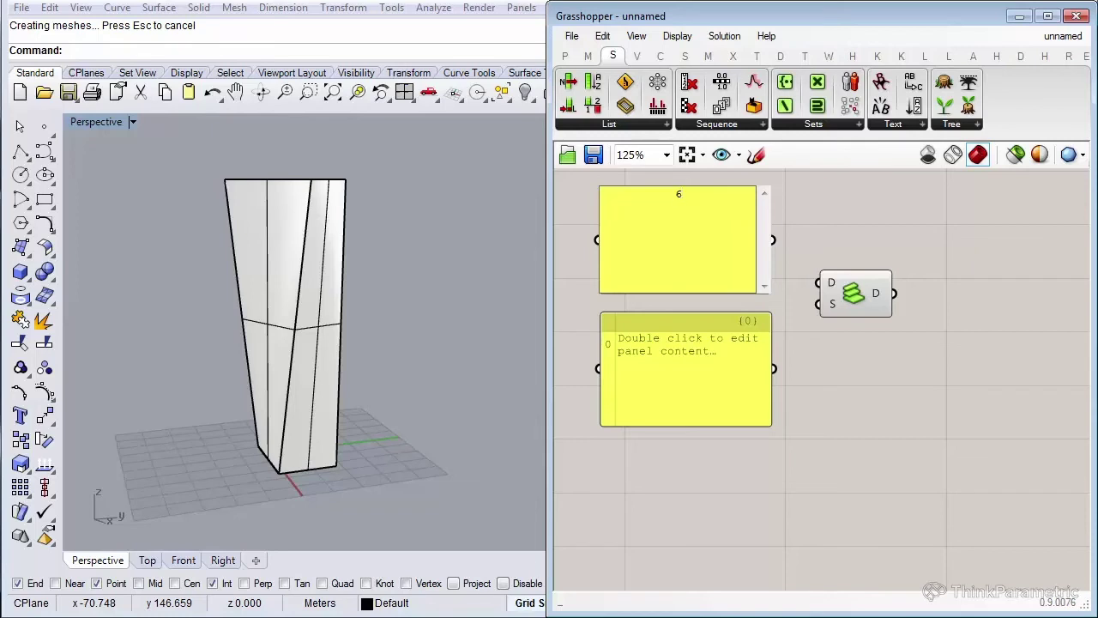
key("Return")
type("5 ")
type("3")
type("4")
left_click(764, 461)
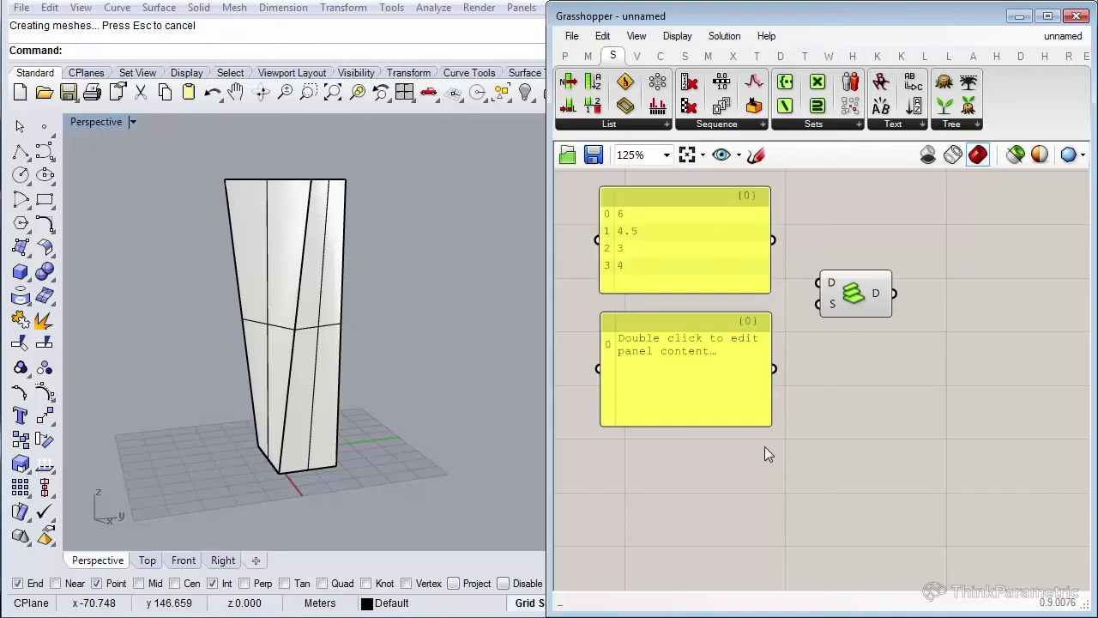
Enter 1, 5, 7 and 2 on separate lines in the lower panel and commit.
double_click(731, 407)
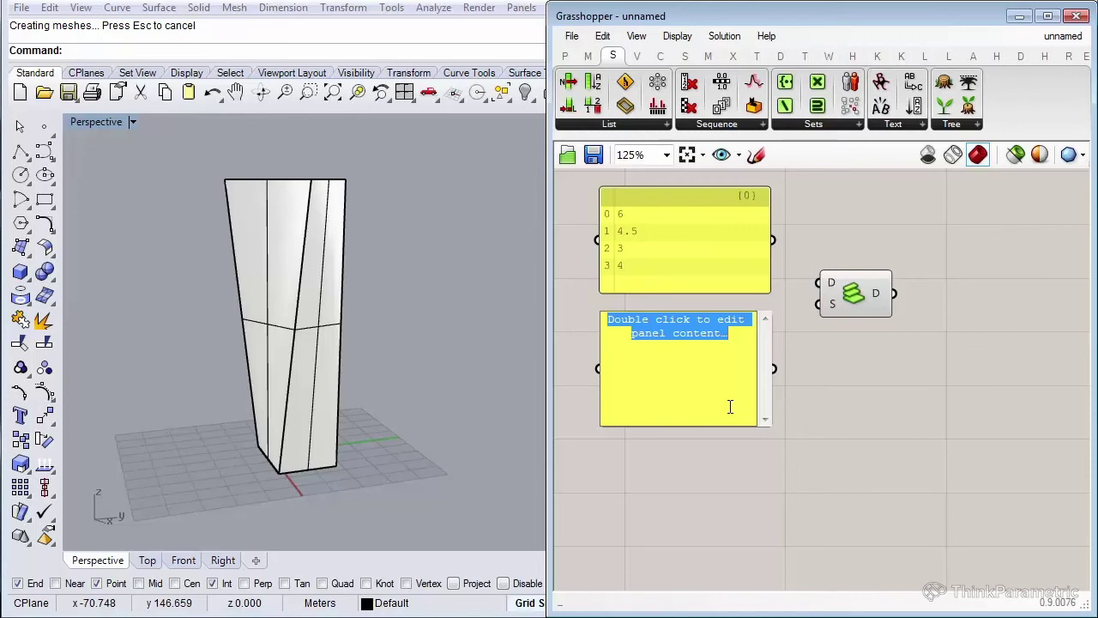
type("1")
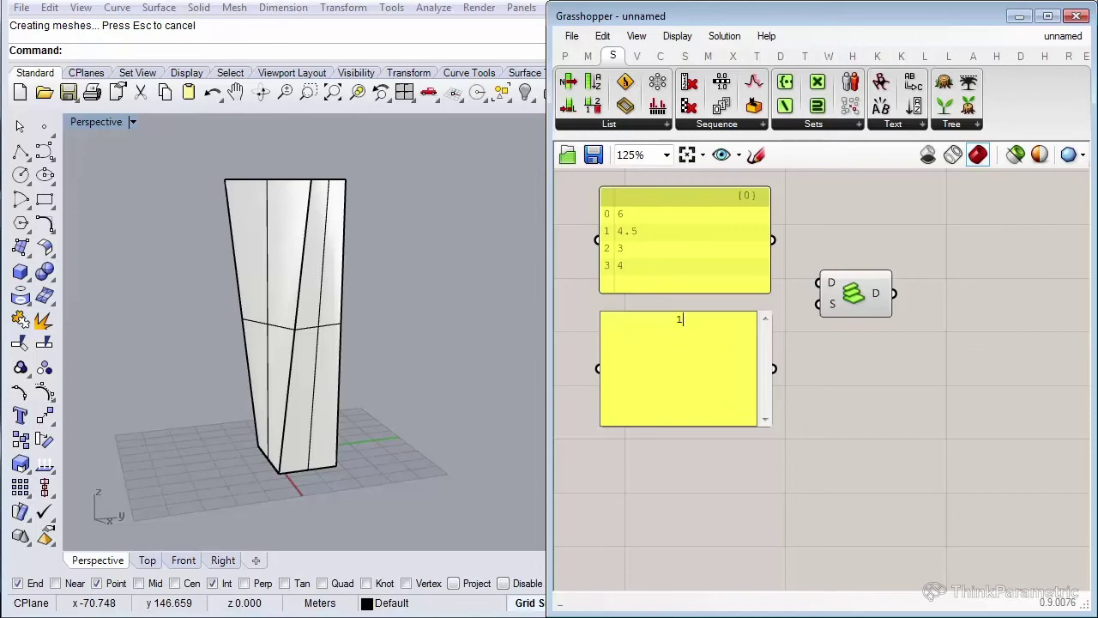
key("Return")
type("5 ")
type("7 ")
type("2")
left_click(868, 376)
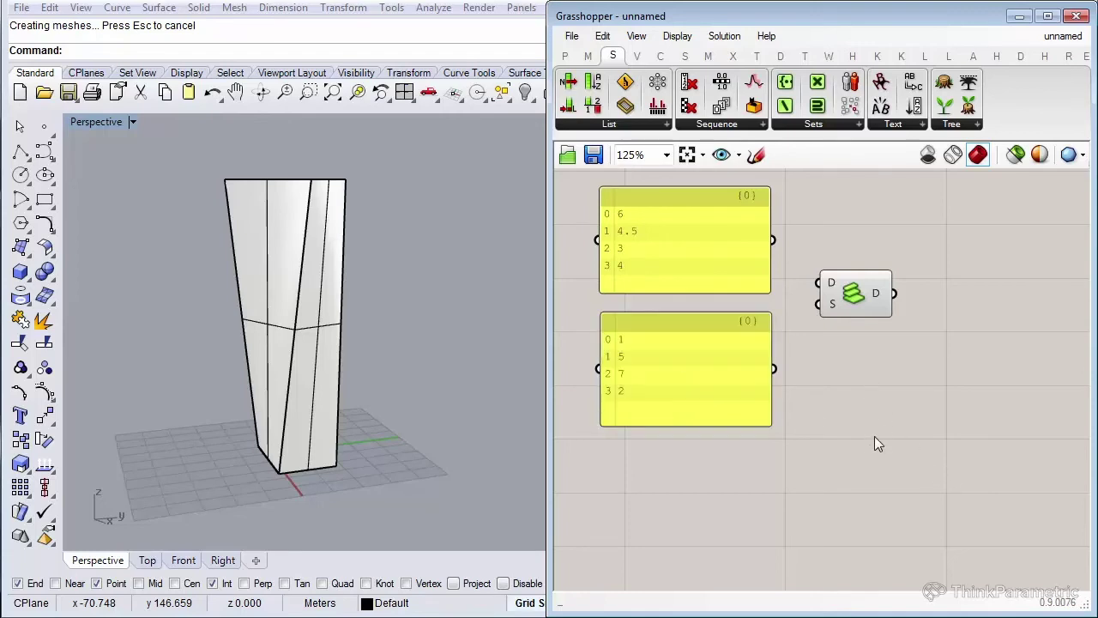
Wire the panels into Stack Data's D and S inputs and add a Contour component.
mouse_move(760, 245)
left_mouse_down()
mouse_move(805, 286)
mouse_move(760, 370)
left_mouse_up()
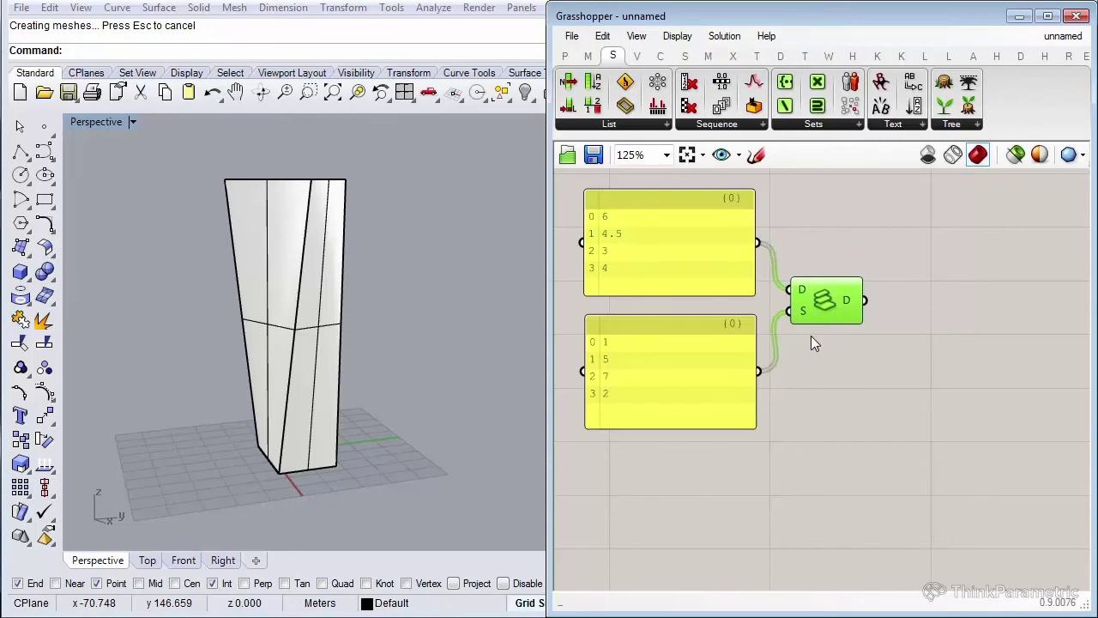
scroll(811, 336, "down", 3)
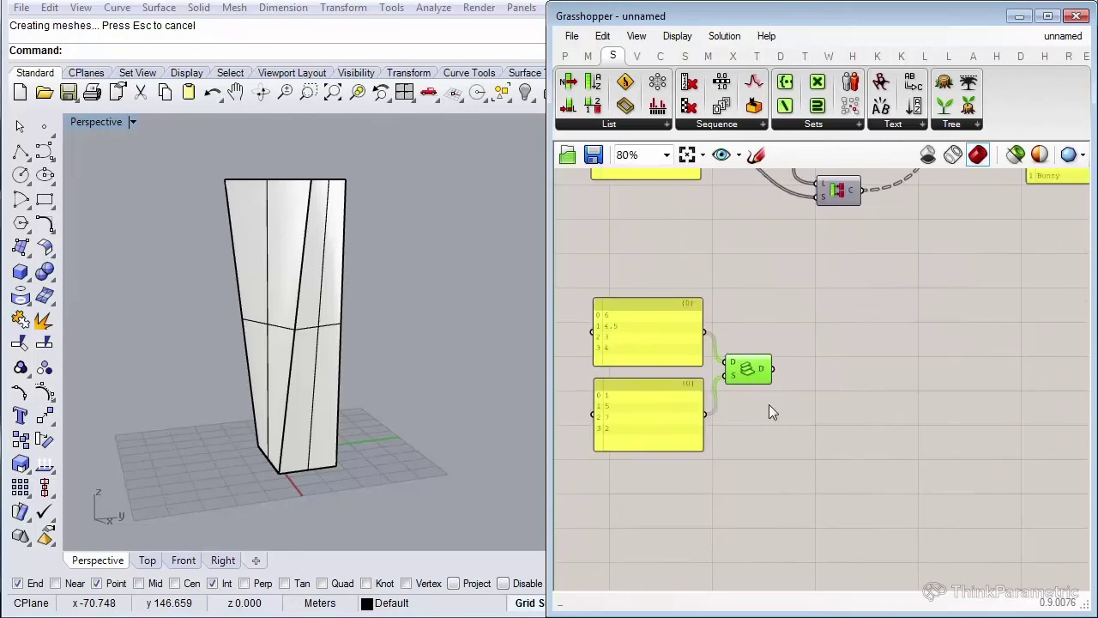
double_click(851, 300)
type("cont")
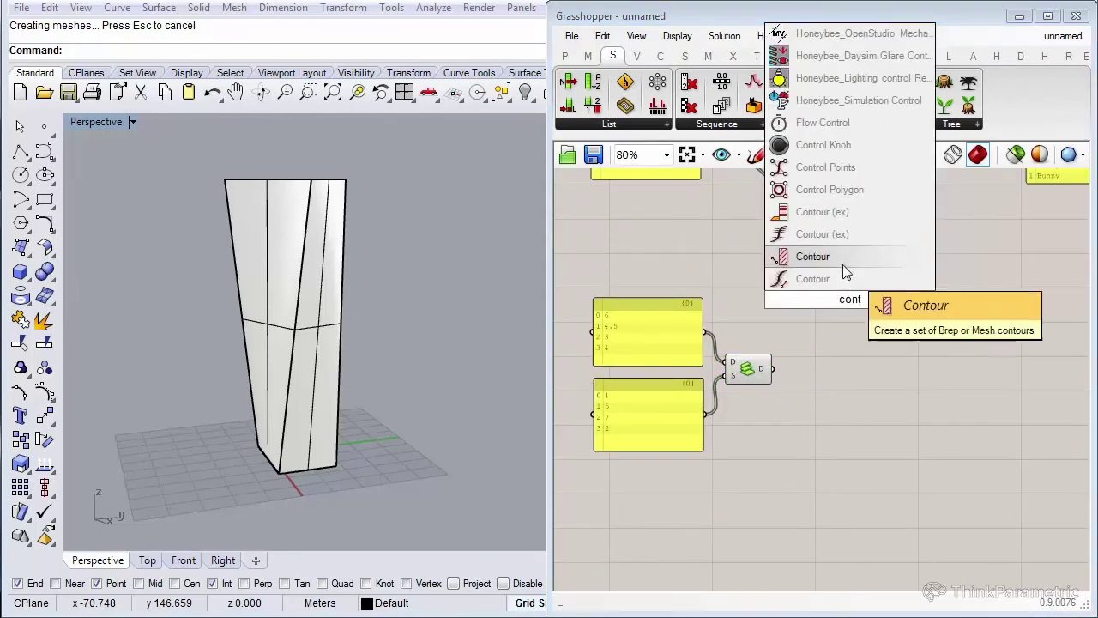
left_click(836, 218)
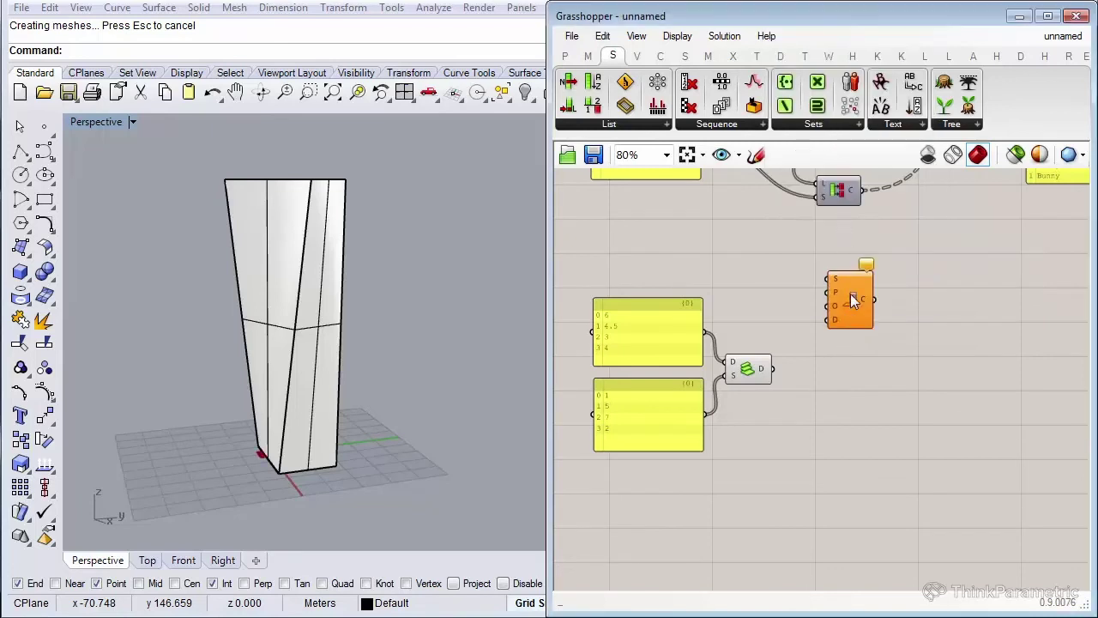
left_click_drag(850, 293, 904, 312)
Add a Brep parameter referencing the twisted tower and wire it into Contour's S input.
double_click(737, 288)
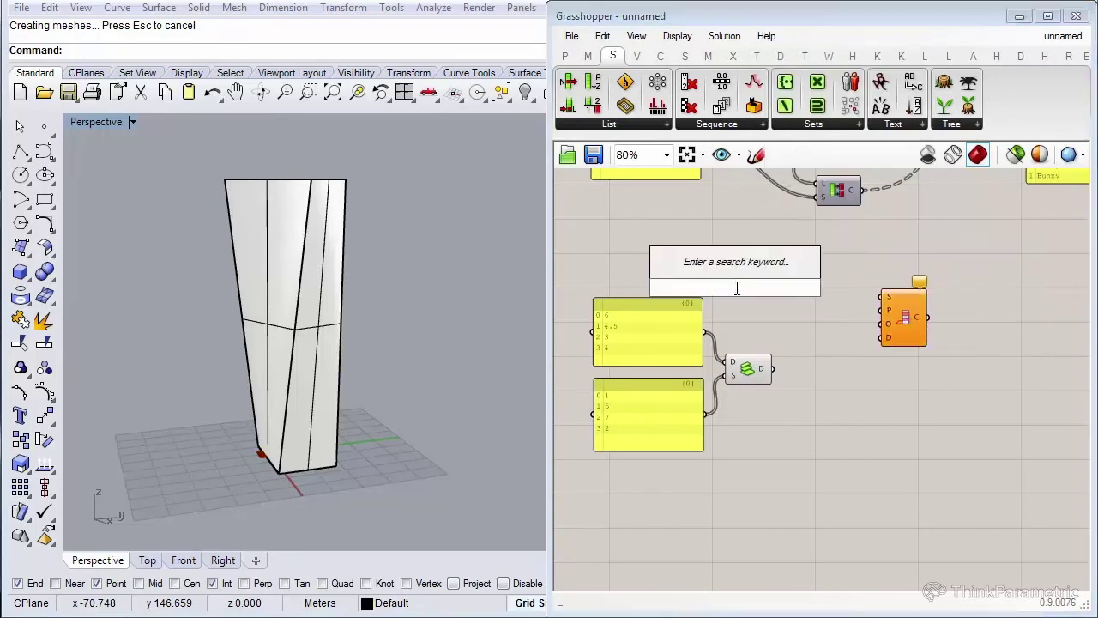
type("b")
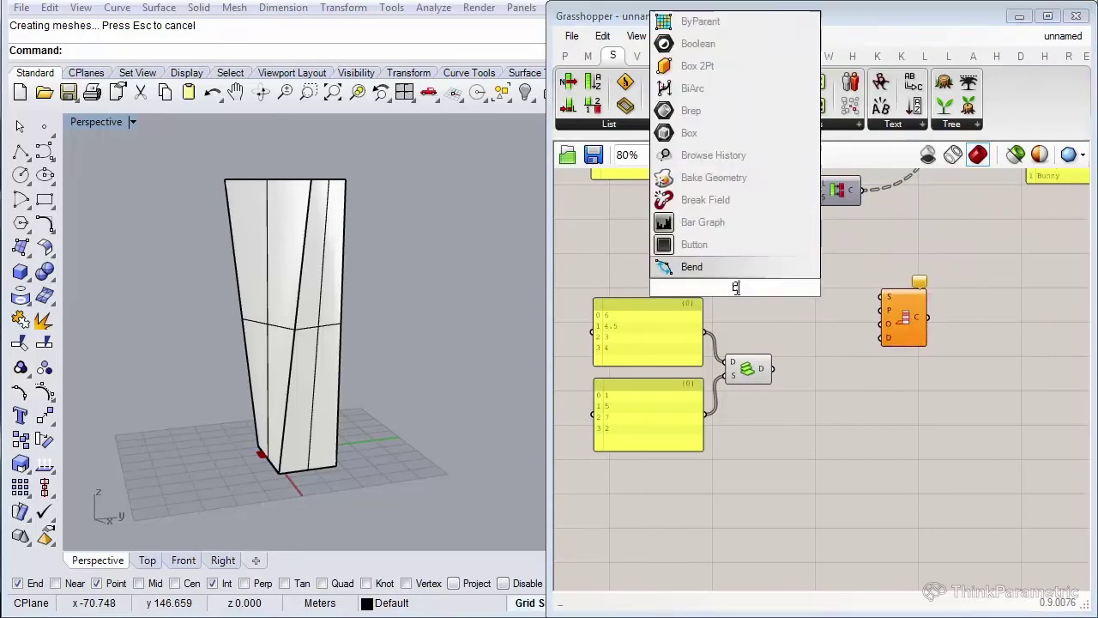
type("re")
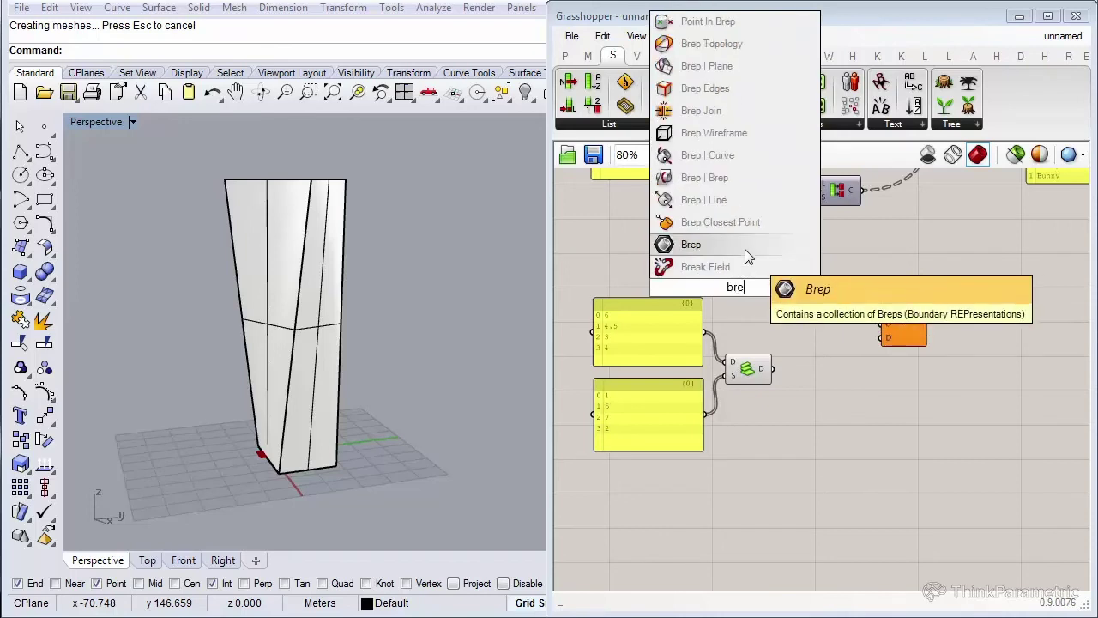
left_click(744, 247)
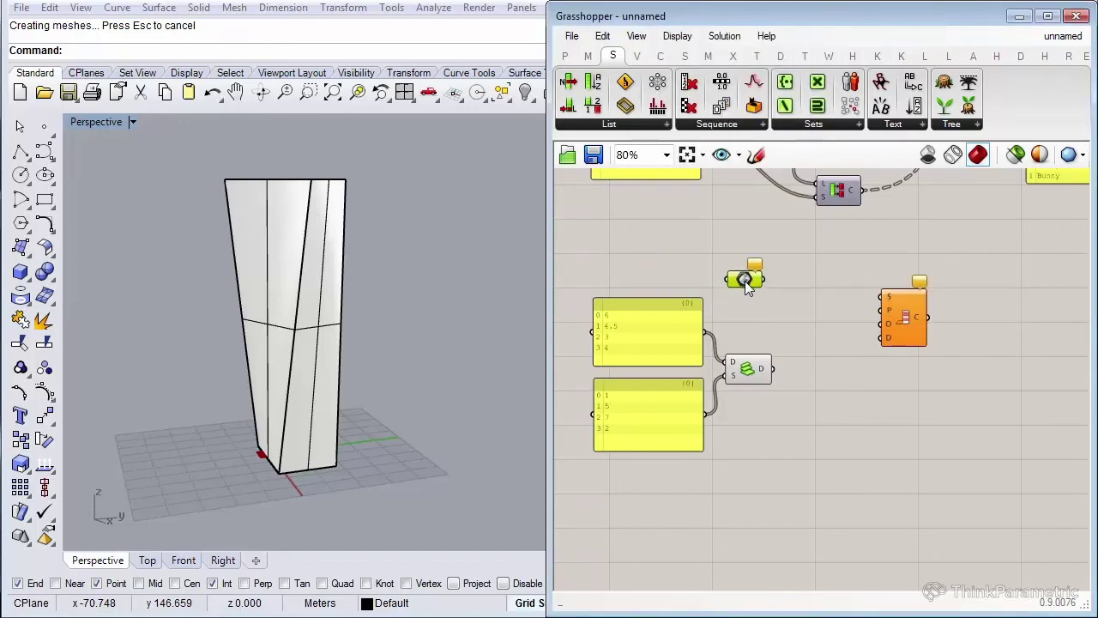
right_click(746, 284)
left_click(780, 457)
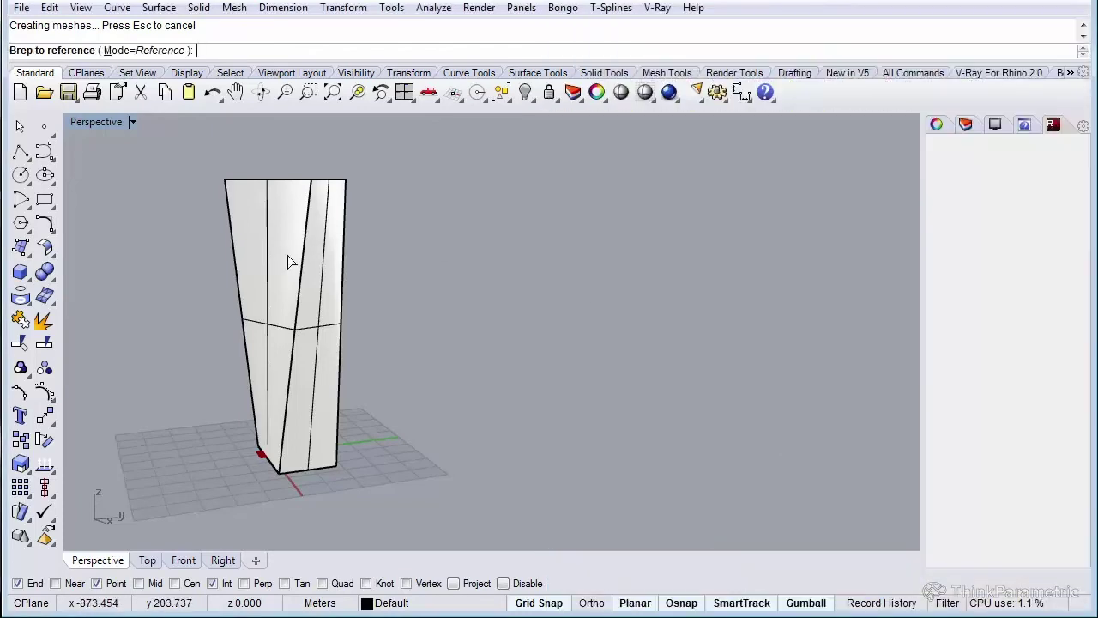
left_click(295, 255)
left_click_drag(767, 279, 937, 299)
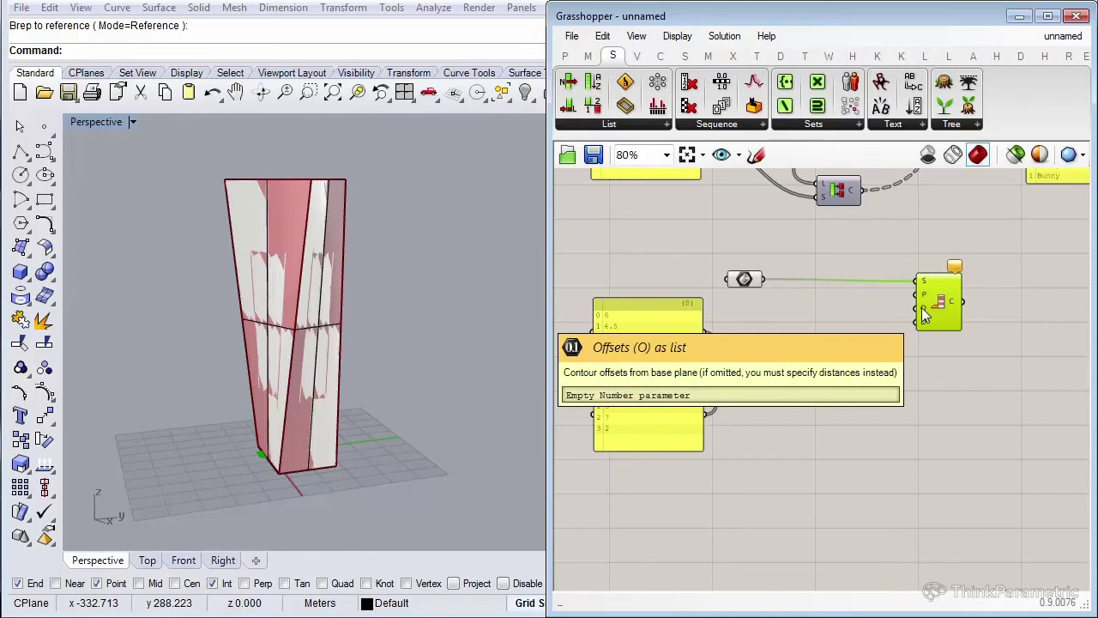
Place Mass Addition below Contour, then search 'list ins' for Insert Items.
scroll(777, 378, "up", 2)
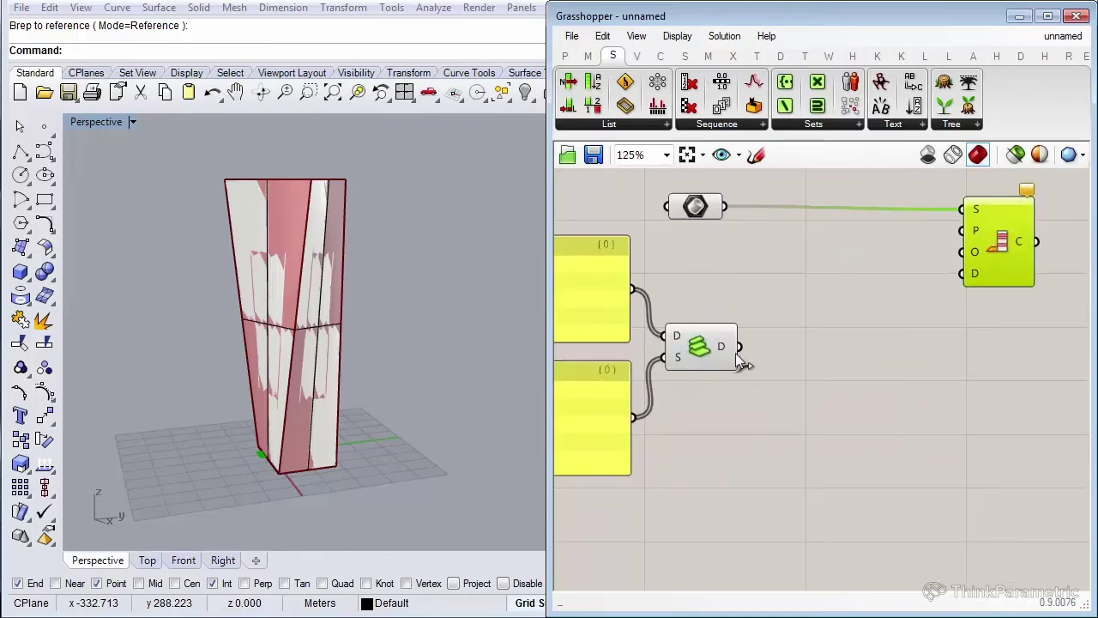
double_click(837, 377)
type("mas")
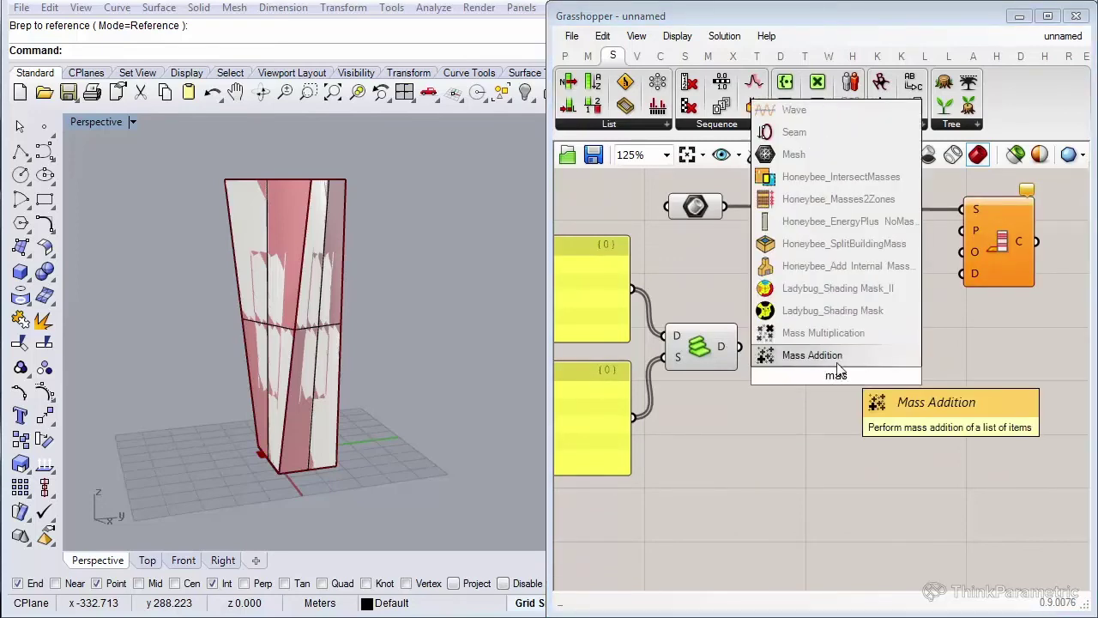
left_click(838, 357)
left_click_drag(817, 386, 928, 391)
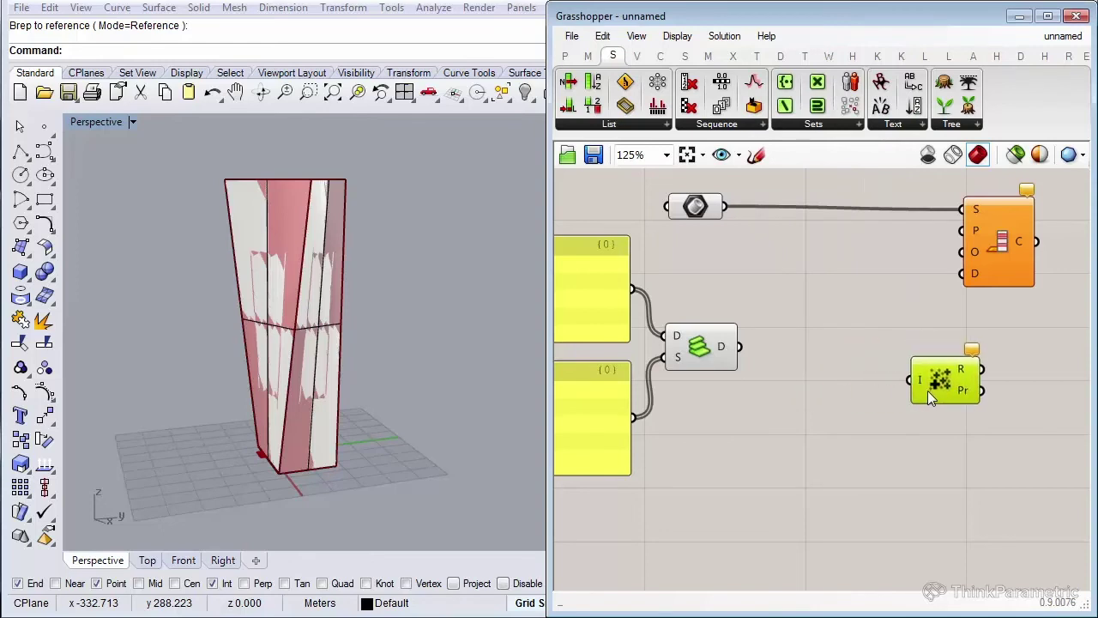
double_click(794, 424)
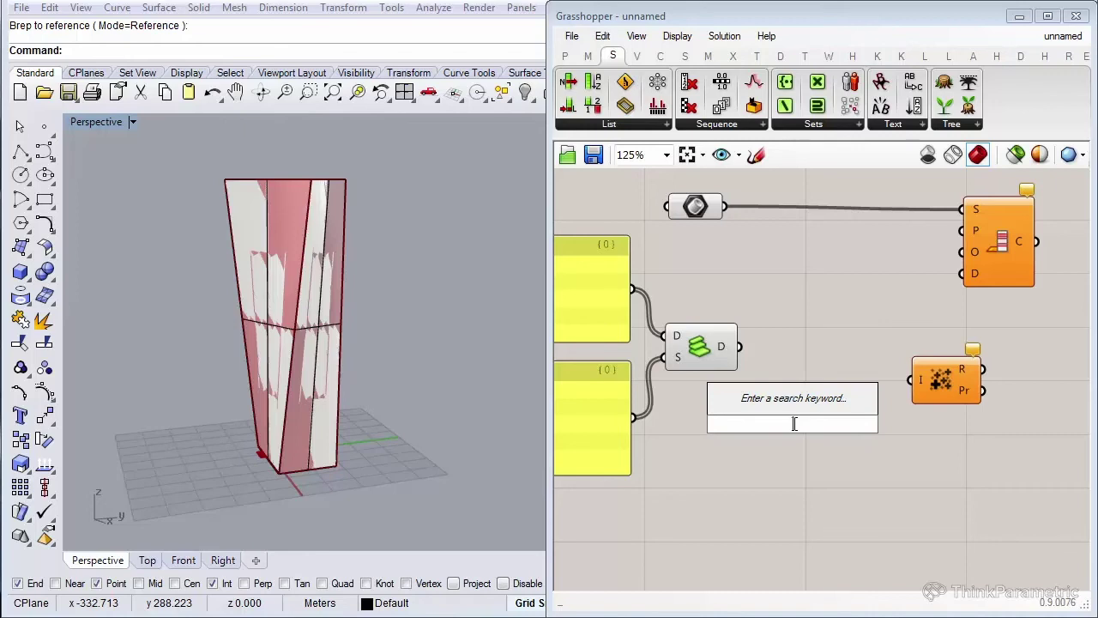
type("list")
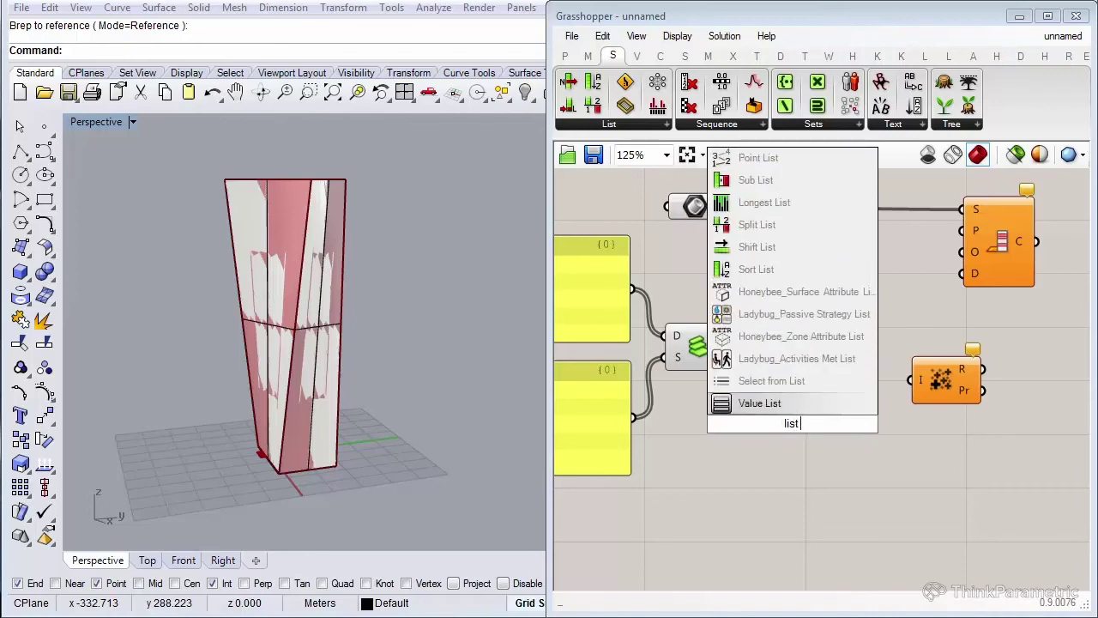
type(" ins")
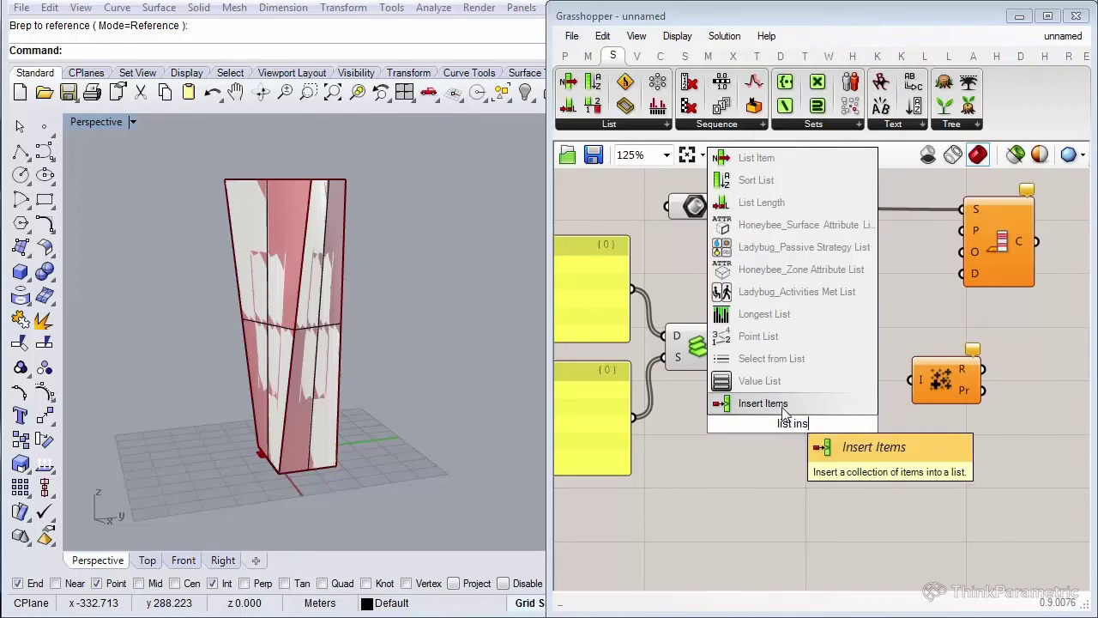
Add the Insert Items component and position it beside Stack Data.
left_click(782, 408)
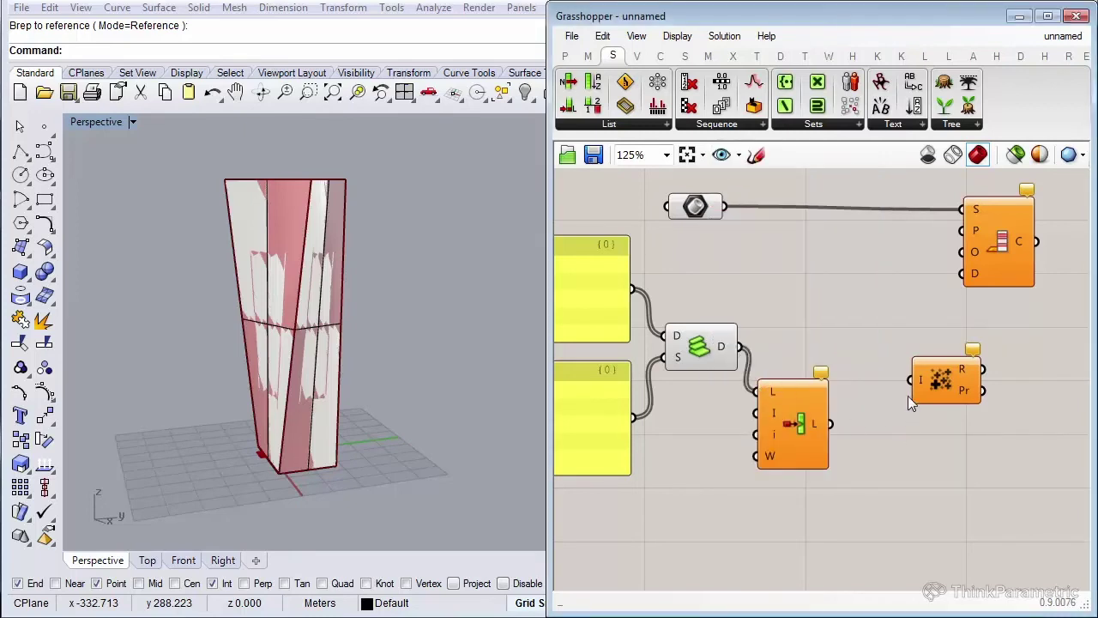
right_click_drag(919, 385, 852, 355)
left_click(863, 359)
left_click_drag(737, 400, 780, 378)
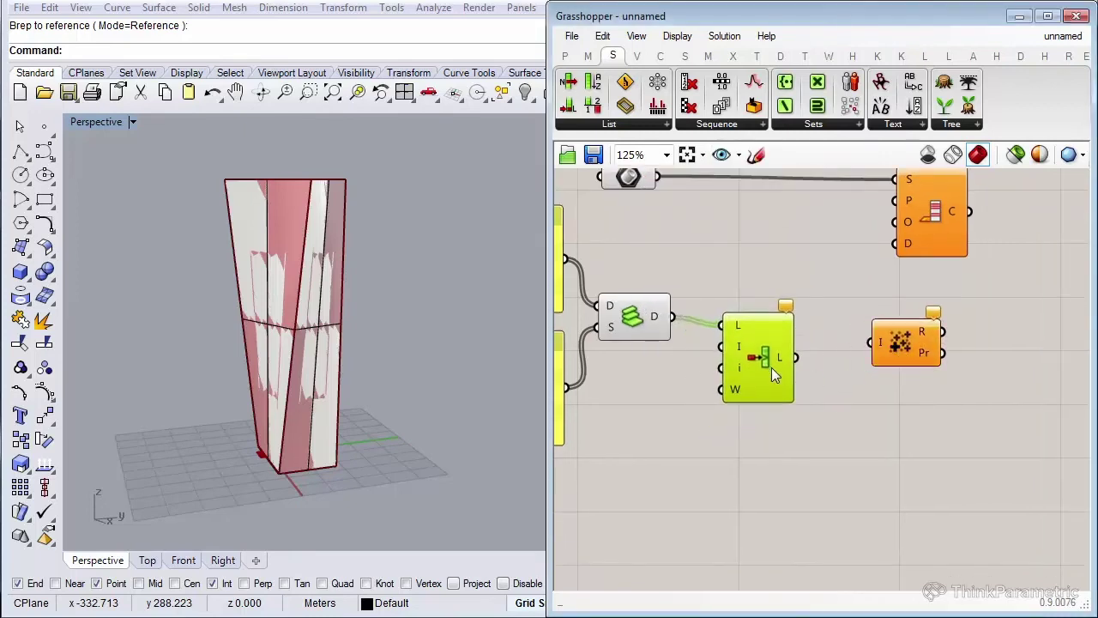
left_click(721, 476)
Add a Number Slider set to 0.
double_click(721, 475)
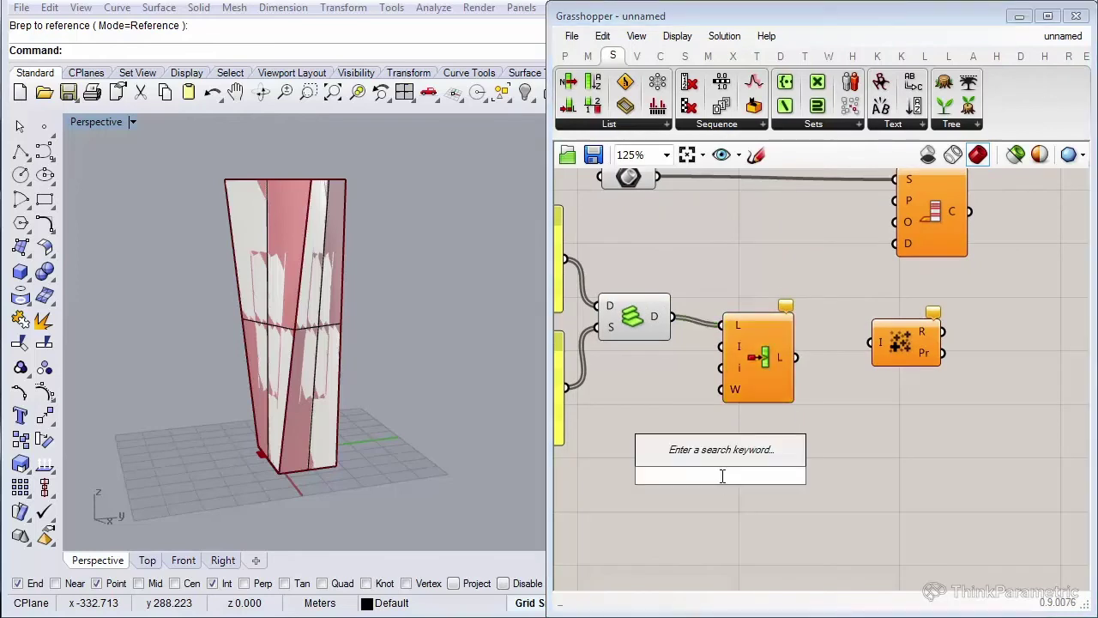
type("slider")
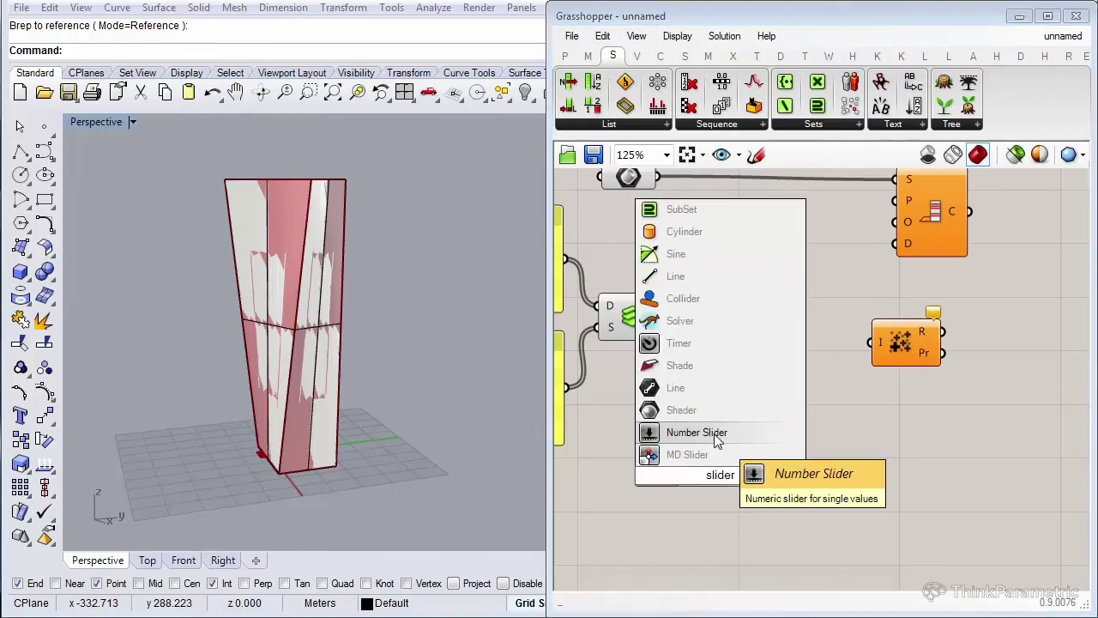
key("Return")
left_click(744, 485)
double_click(745, 484)
type("0")
key("Return")
Rearrange the components and wire the slider into Insert Items' indices input.
left_click_drag(769, 388, 813, 383)
left_click_drag(902, 343, 944, 343)
left_click_drag(807, 382, 856, 373)
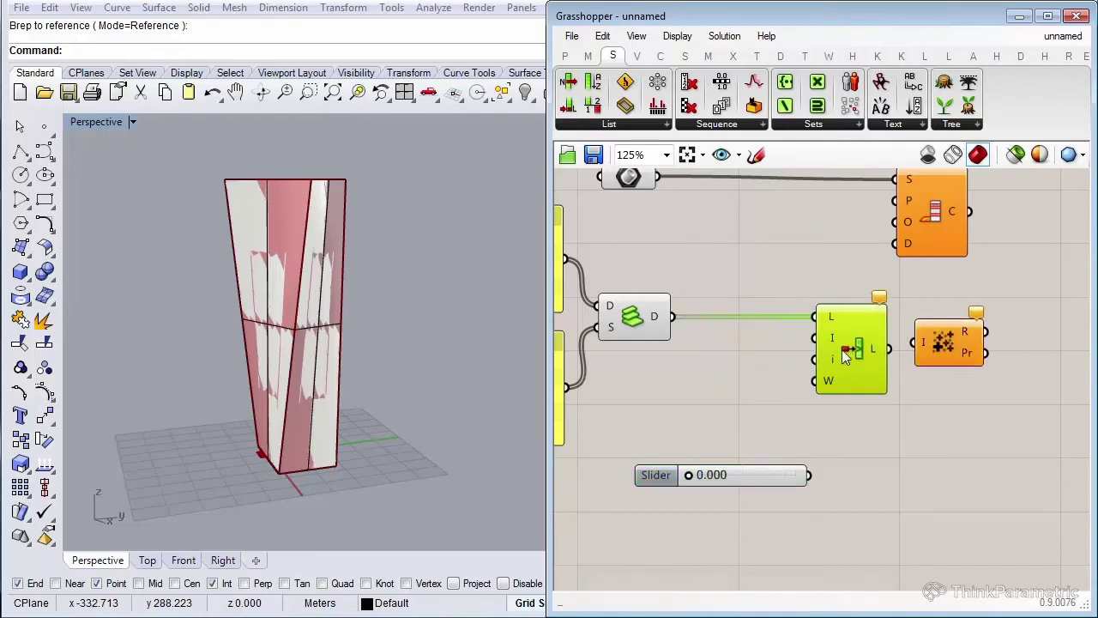
left_click_drag(806, 474, 814, 337)
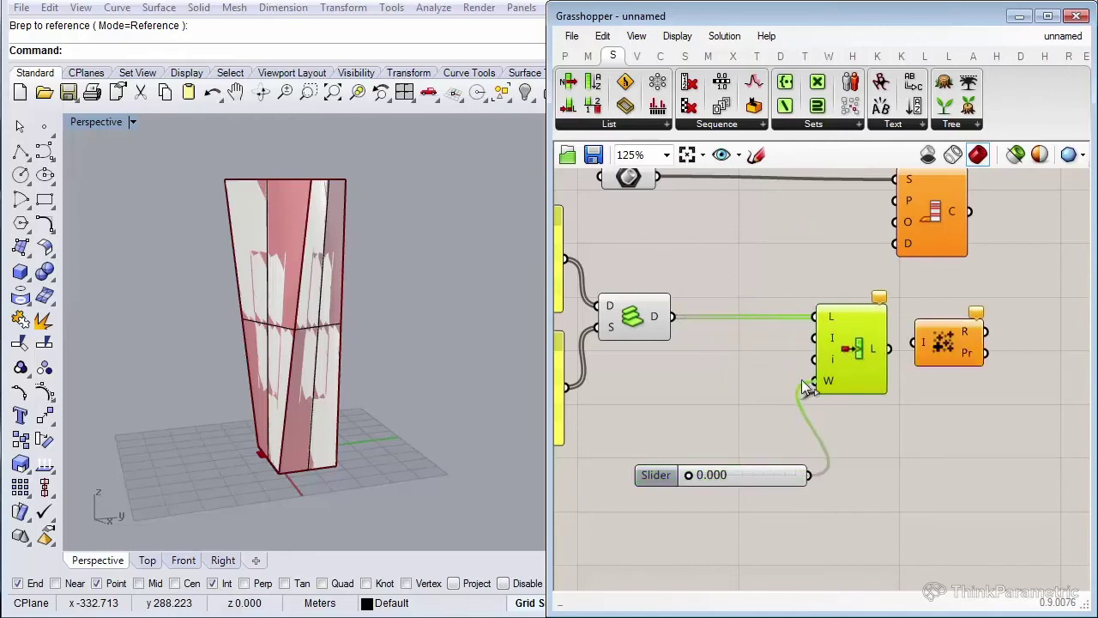
left_click_drag(762, 478, 736, 355)
left_click(745, 478)
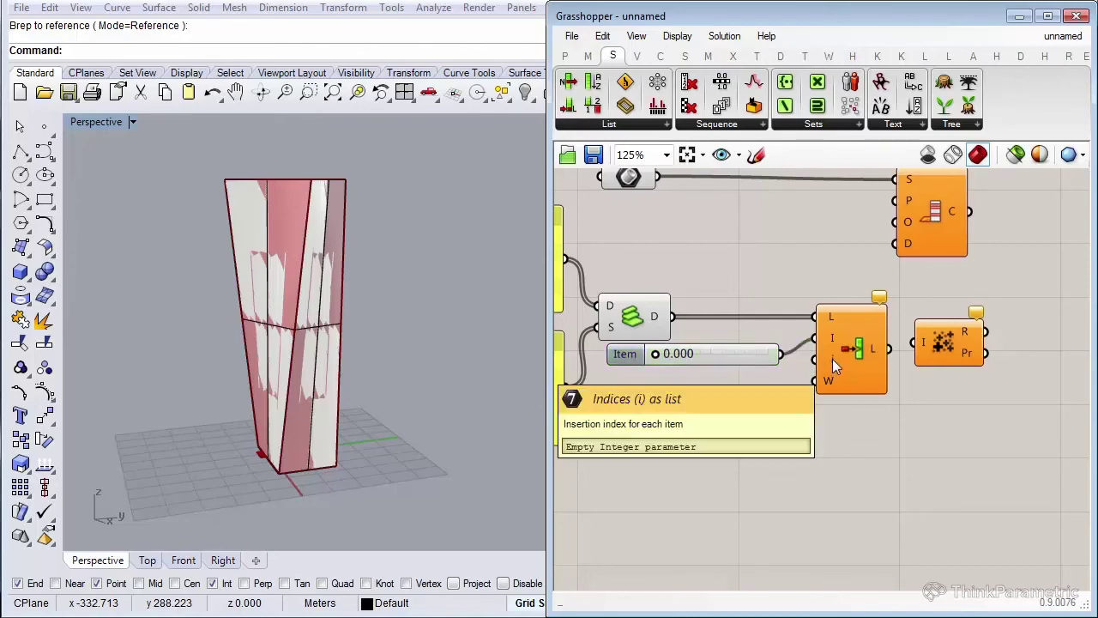
double_click(719, 467)
type("4")
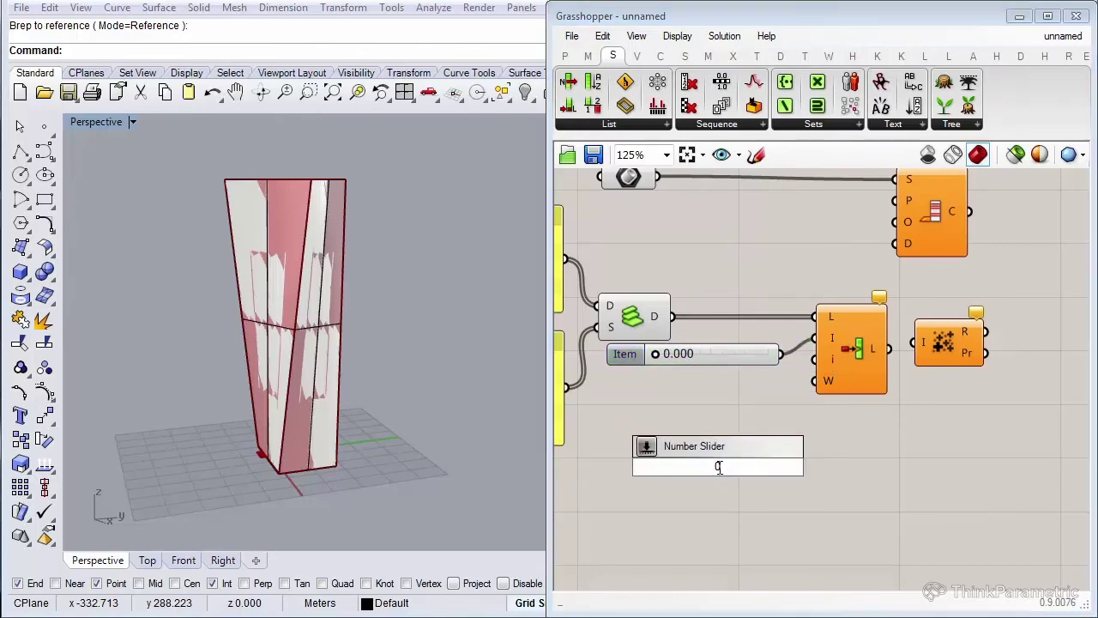
key("Escape")
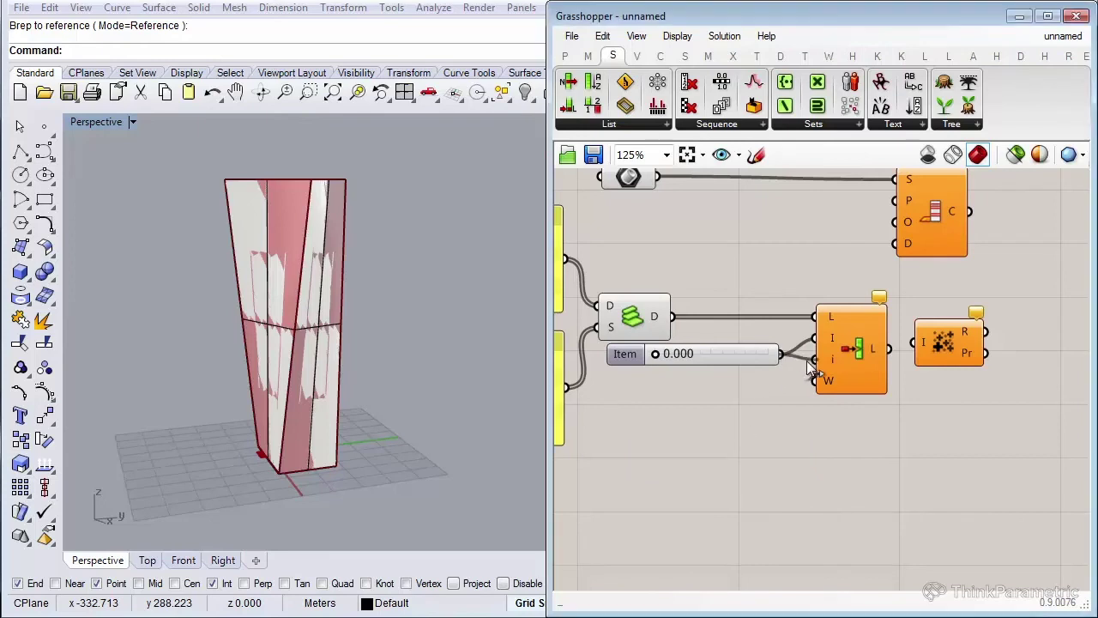
mouse_move(780, 354)
left_mouse_down()
mouse_move(814, 360)
mouse_move(790, 368)
left_mouse_up()
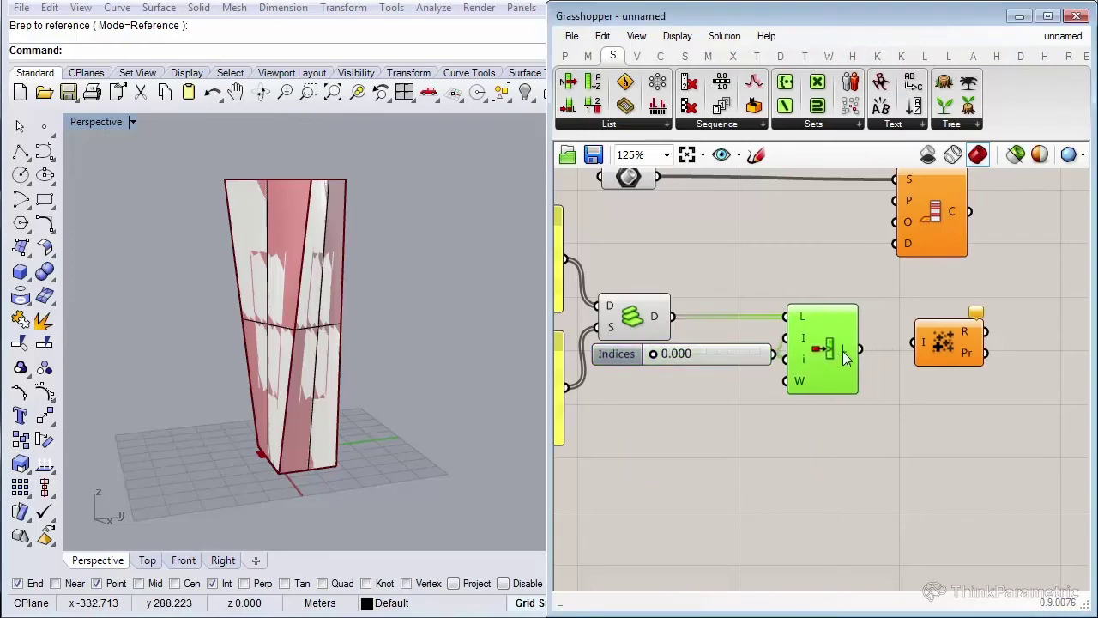
Feed Insert Items' list into Mass Addition and its partial results into Contour's offsets.
right_click_drag(862, 366, 751, 378)
left_click(802, 375)
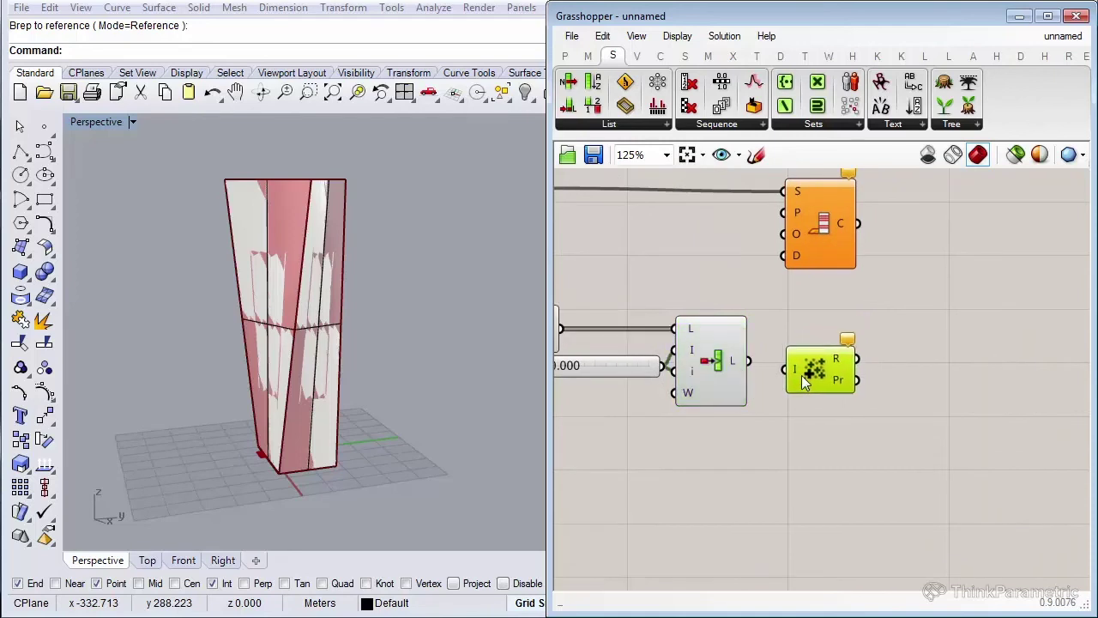
left_click_drag(749, 361, 804, 365)
right_click_drag(787, 400, 730, 408)
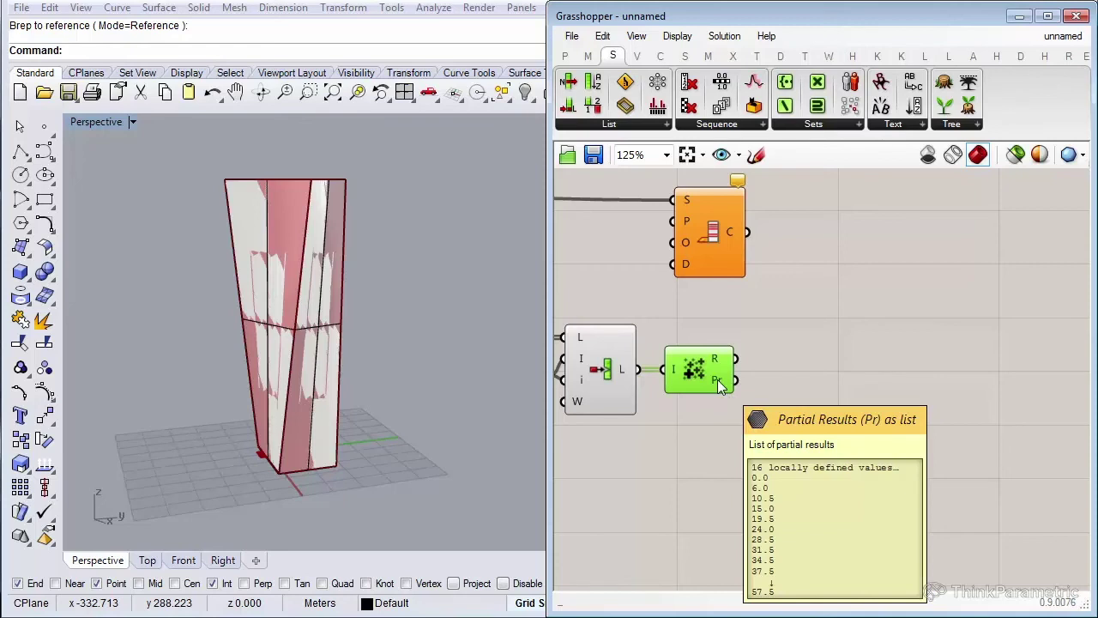
right_click_drag(772, 339, 741, 356)
left_click_drag(704, 265, 764, 277)
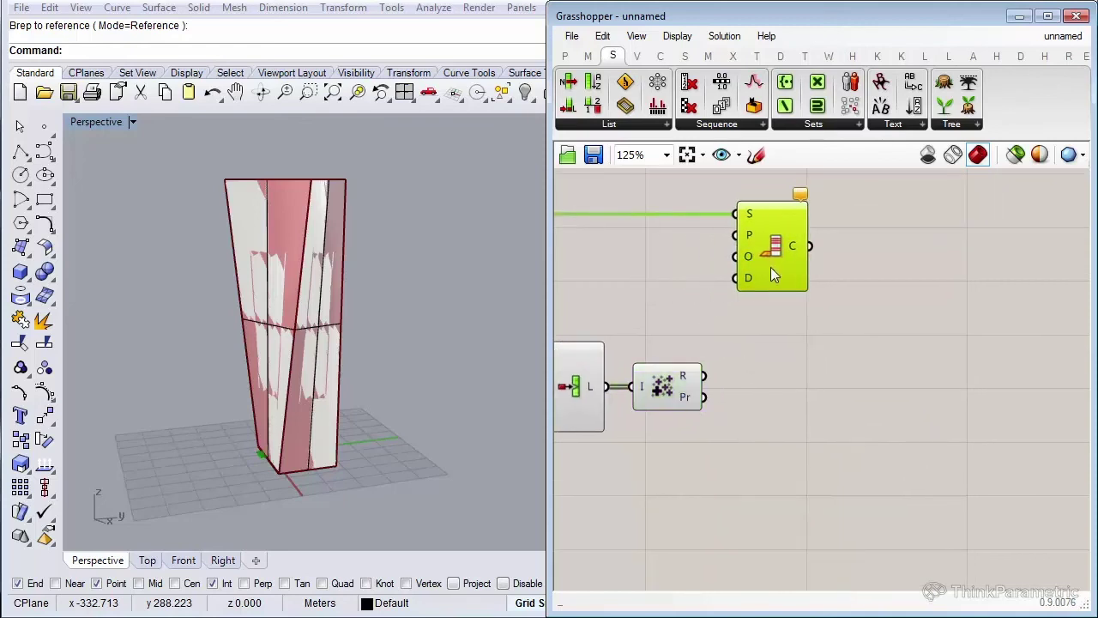
left_click_drag(702, 397, 736, 256)
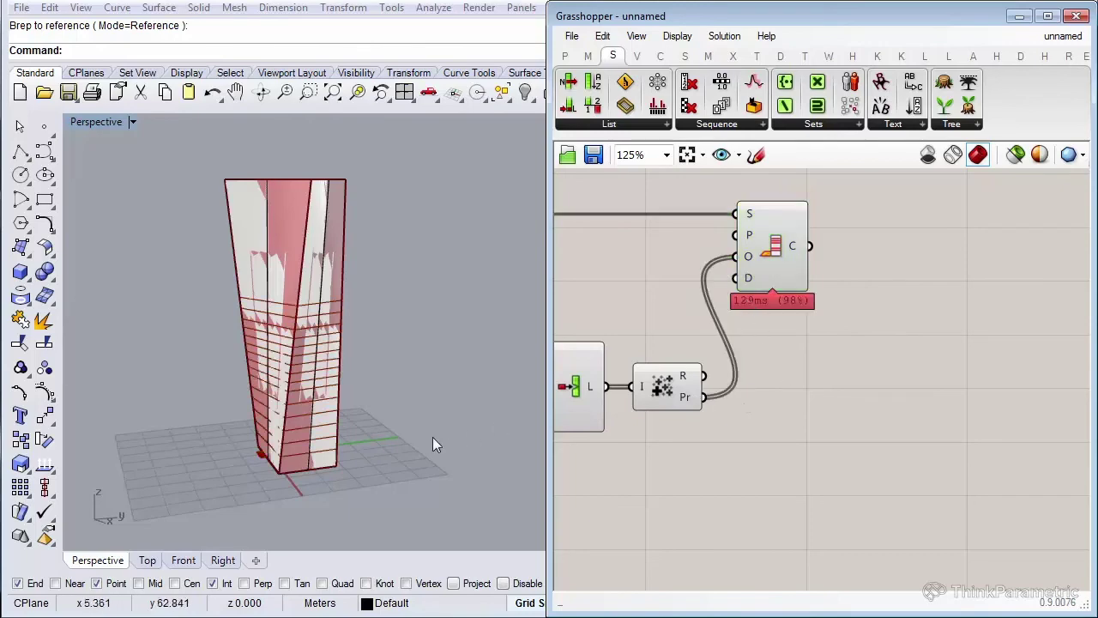
scroll(413, 437, "up", 3)
mouse_move(378, 474)
right_mouse_down()
mouse_move(363, 445)
mouse_move(376, 419)
right_mouse_up()
Lower the tower's top face with the gumball, then nudge it slightly back up.
left_click(367, 382)
right_click_drag(358, 339, 433, 367)
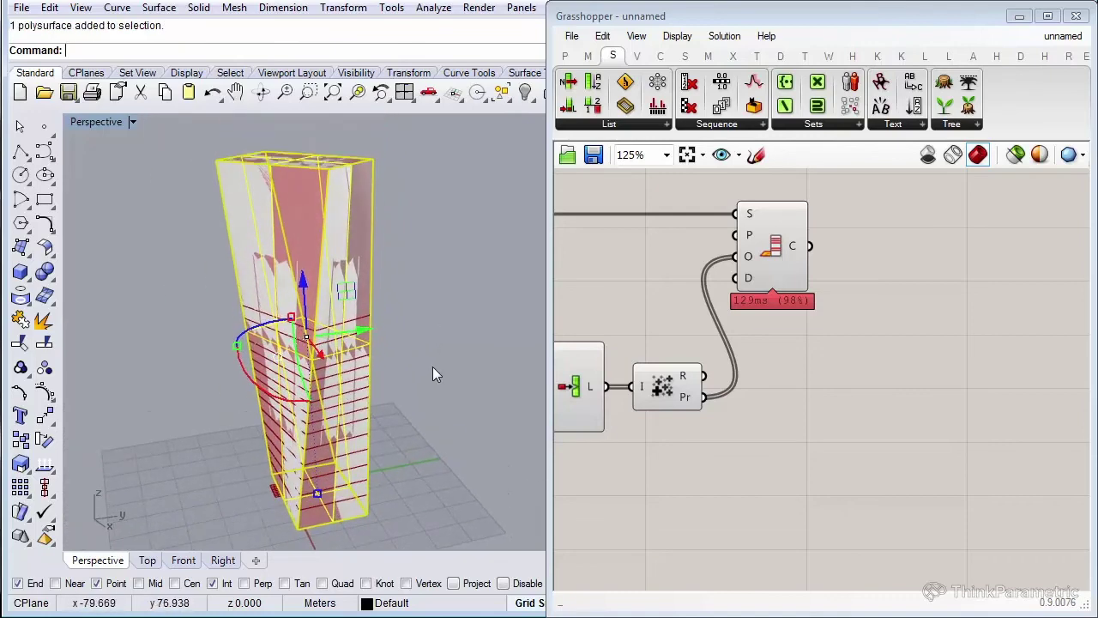
key("Escape")
right_click_drag(373, 448, 363, 428)
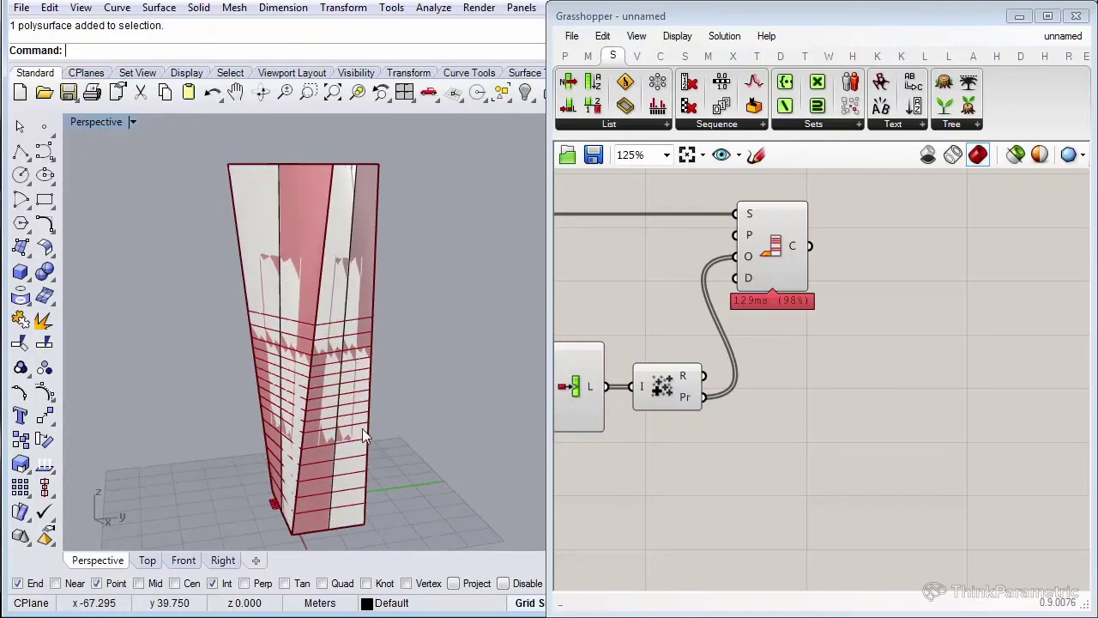
left_click(347, 343)
left_click(447, 194)
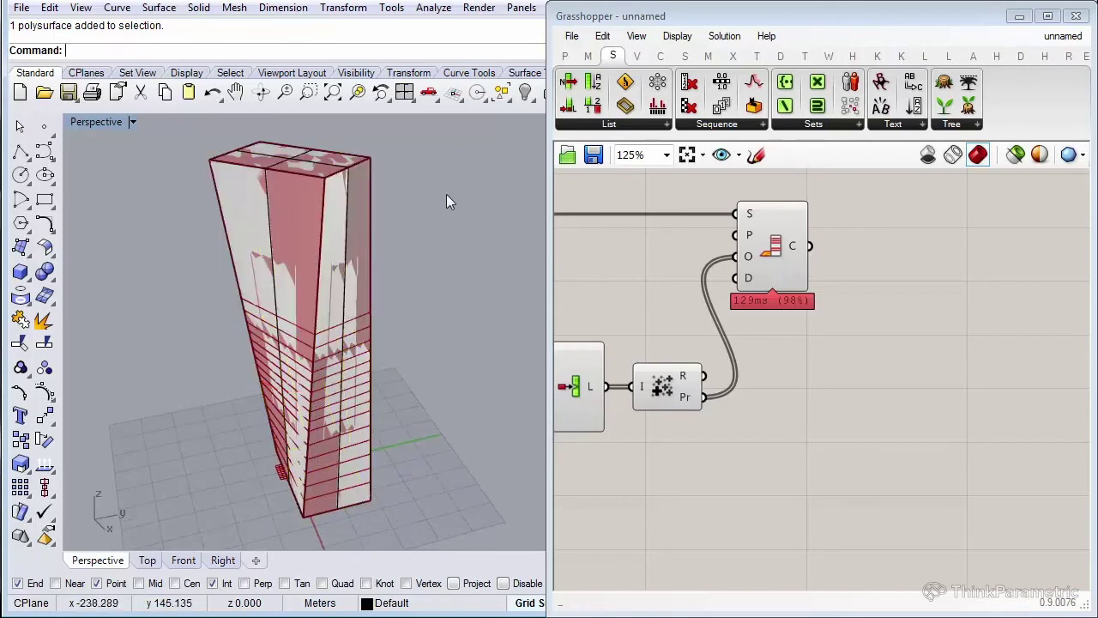
left_click(309, 164, "ctrl+shift")
mouse_move(289, 134)
left_mouse_down()
mouse_move(308, 269)
mouse_move(455, 438)
left_mouse_up()
mouse_move(456, 439)
right_mouse_down()
mouse_move(424, 459)
mouse_move(385, 362)
mouse_move(332, 304)
right_mouse_up()
left_click(332, 304, "ctrl+shift")
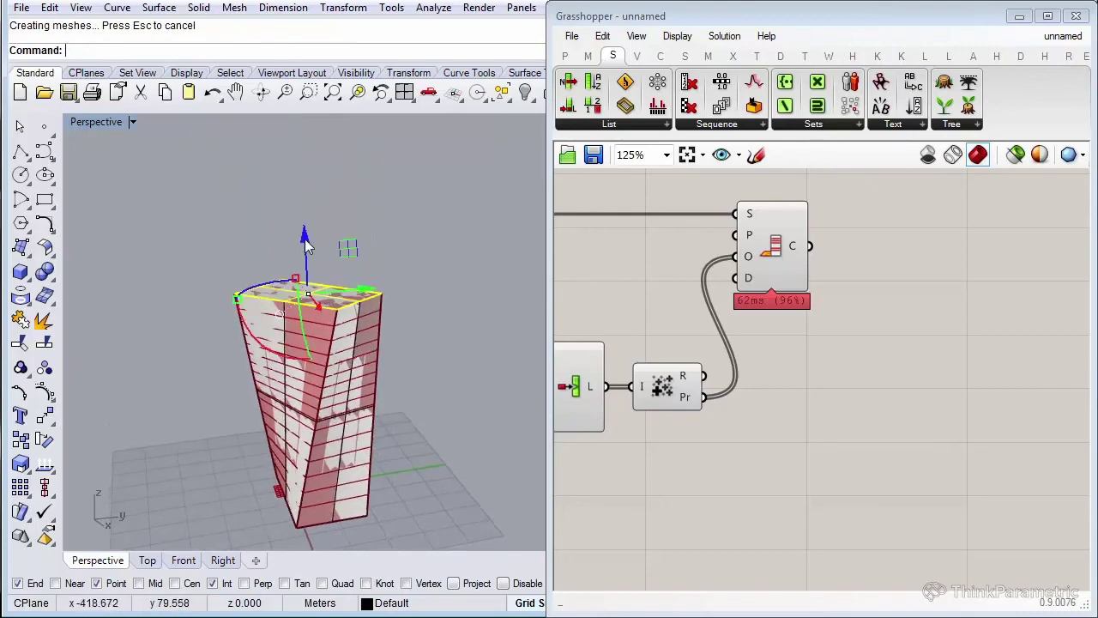
left_click_drag(307, 234, 305, 218)
left_click(428, 393)
Hide the twisted tower solid with the Hide command.
mouse_move(428, 393)
right_mouse_down()
mouse_move(412, 422)
mouse_move(400, 306)
mouse_move(365, 326)
right_mouse_up()
left_click(365, 325)
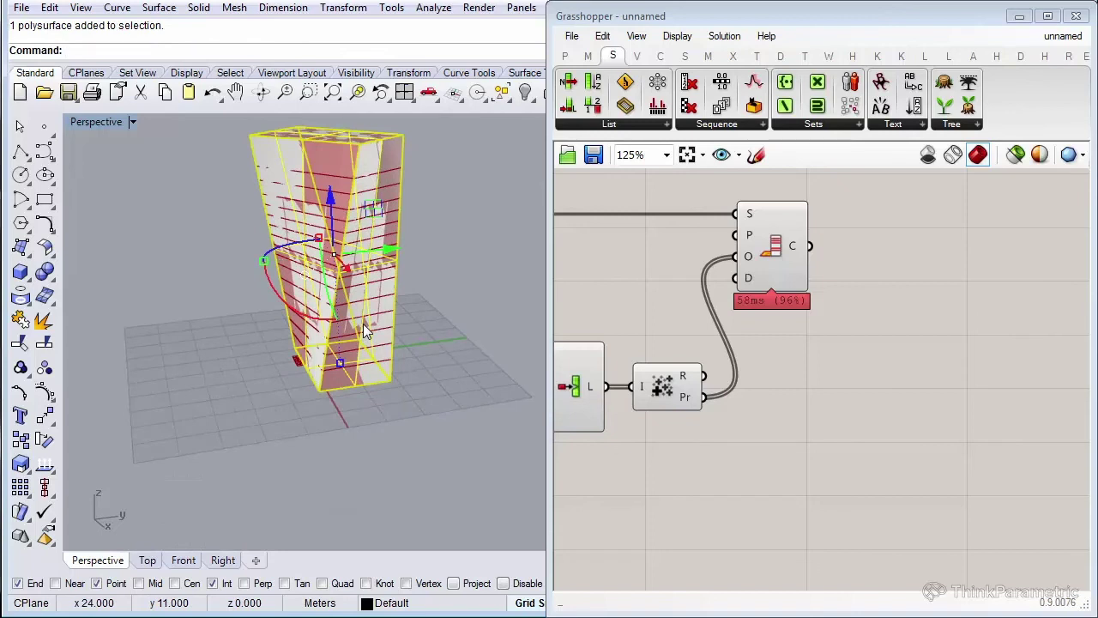
type("Hide")
key("Return")
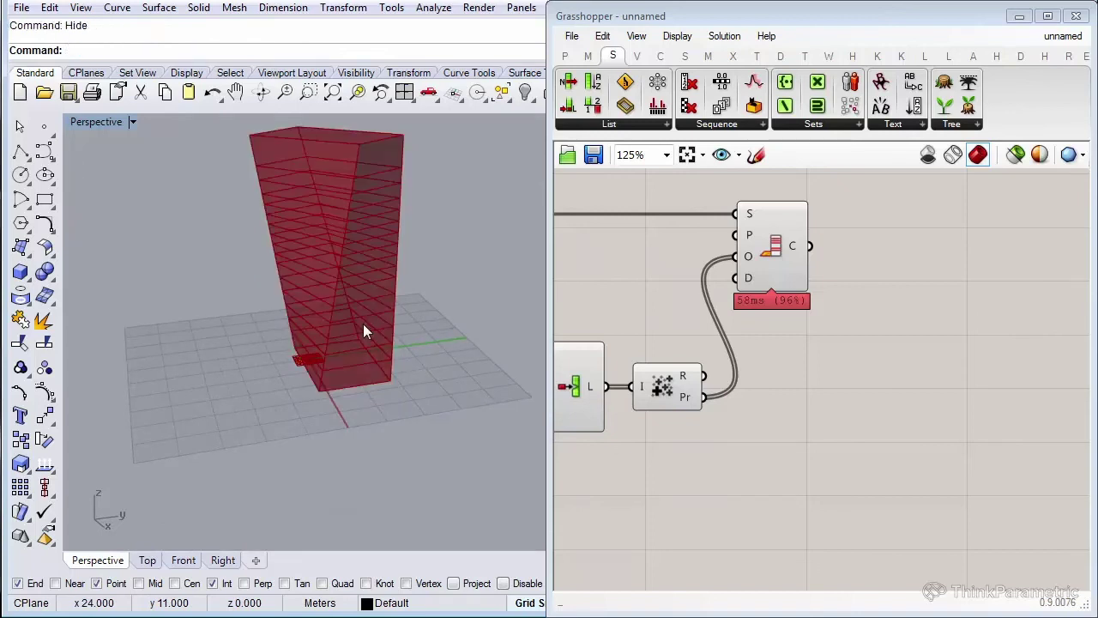
Turn off preview for the selected floor-height components to hide the tower surface.
scroll(847, 339, "down", 1)
scroll(773, 300, "down", 1)
scroll(623, 250, "down", 1)
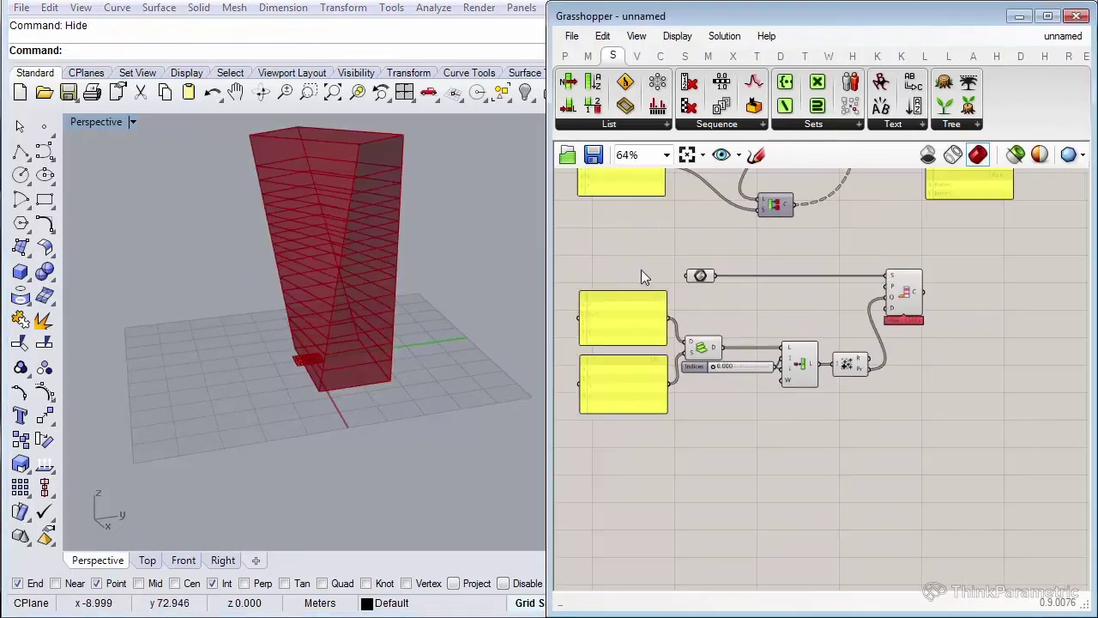
left_click_drag(573, 264, 882, 474)
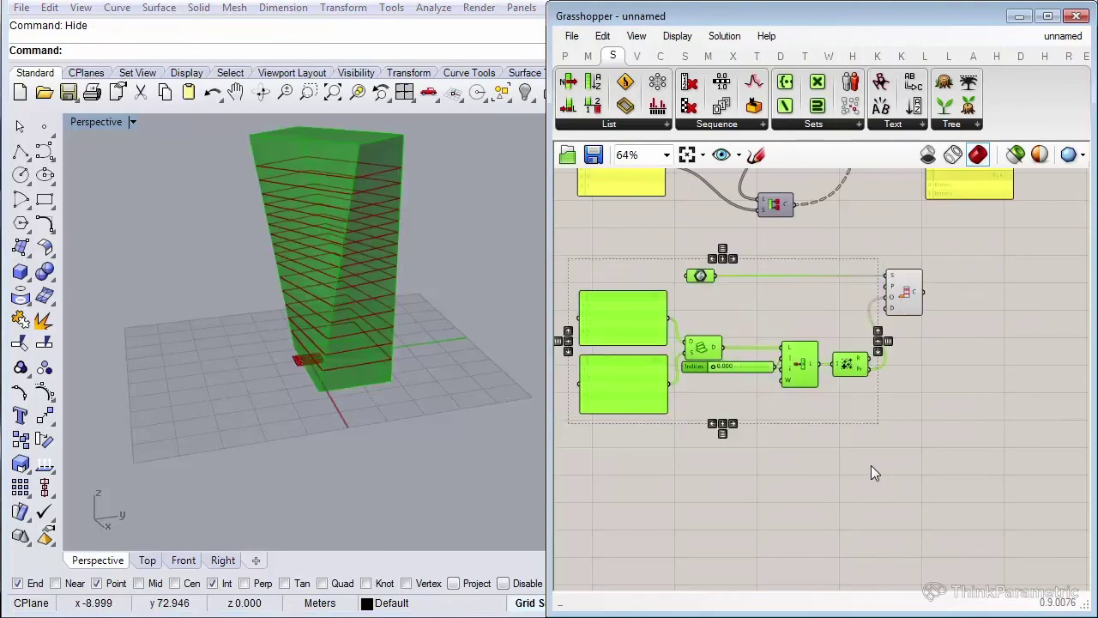
middle_click(842, 445)
left_click(899, 391)
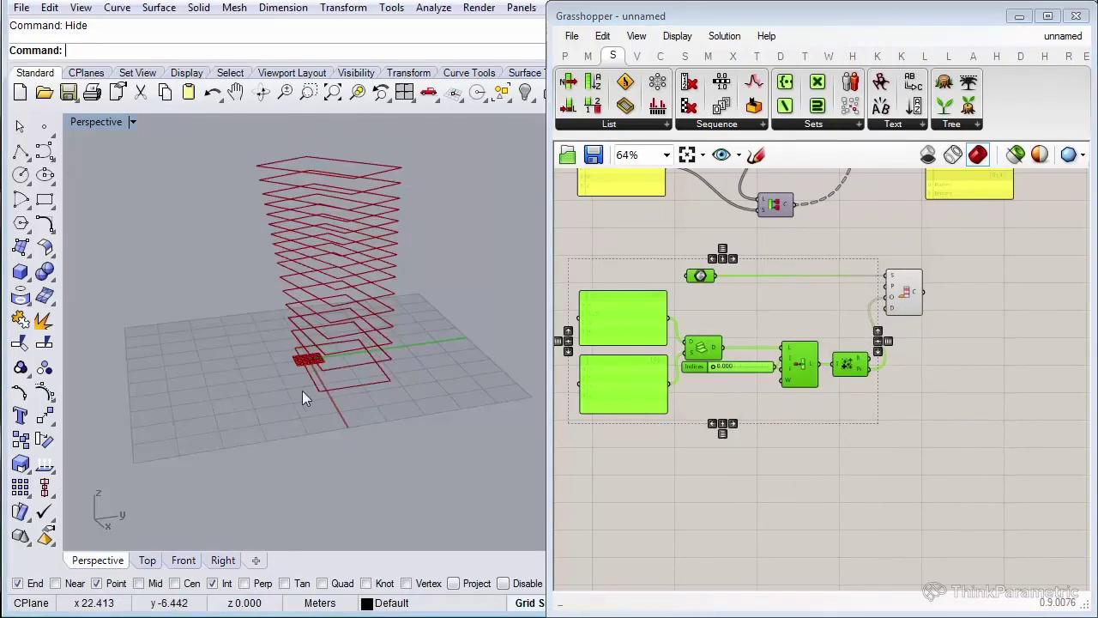
Orbit and zoom in on the remaining floor-slab curves.
mouse_move(323, 391)
right_mouse_down()
mouse_move(390, 386)
mouse_move(318, 412)
mouse_move(344, 466)
mouse_move(345, 410)
right_mouse_up()
scroll(356, 433, "up", 2)
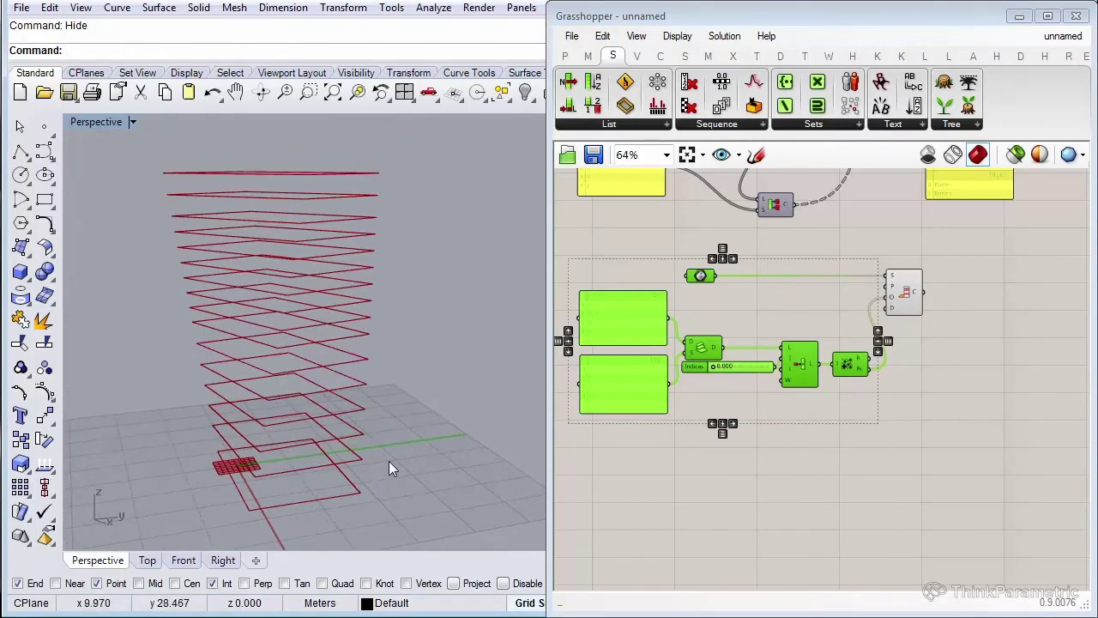
scroll(395, 460, "up", 1)
scroll(420, 438, "up", 1)
scroll(422, 429, "up", 1)
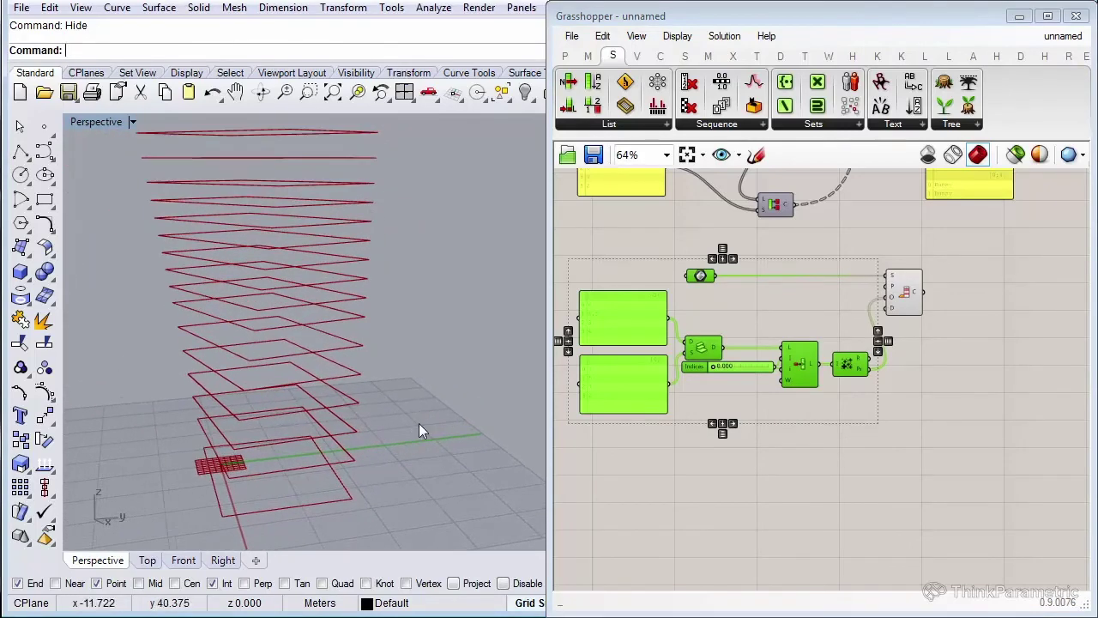
left_click(764, 404)
scroll(767, 382, "up", 4)
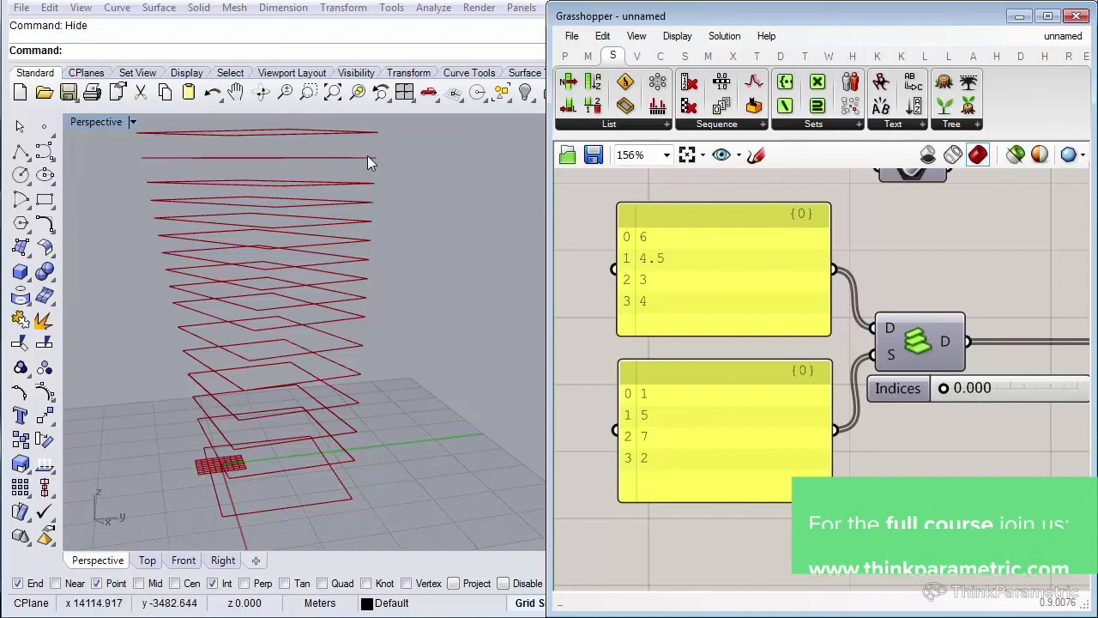
right_click_drag(368, 162, 367, 176)
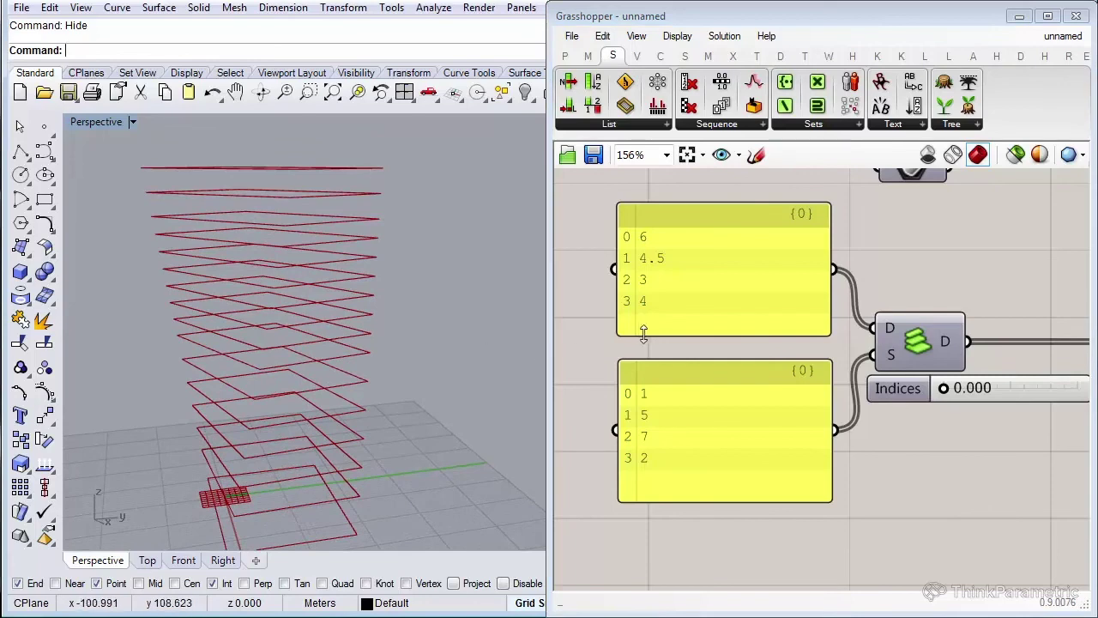
scroll(658, 336, "down", 1)
scroll(865, 388, "down", 2)
scroll(759, 389, "down", 2)
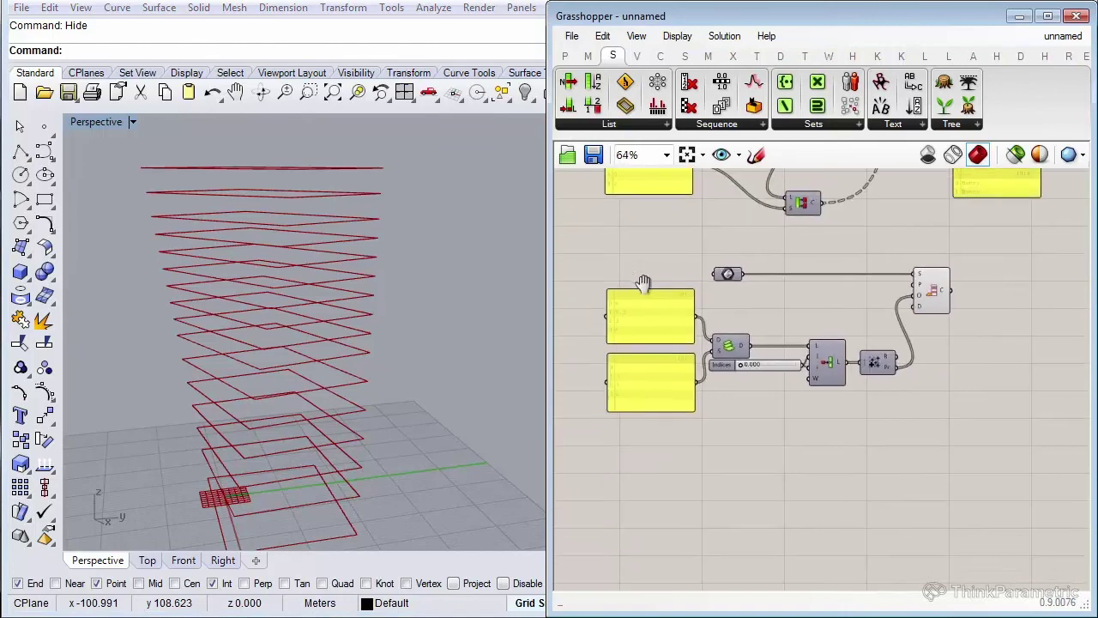
left_click_drag(596, 252, 981, 447)
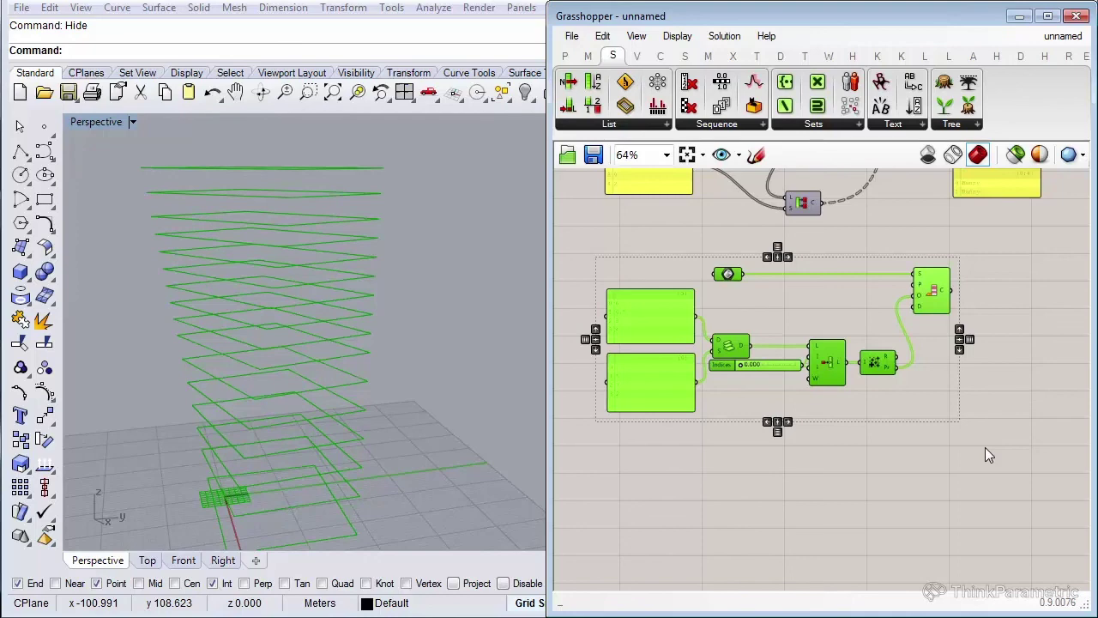
left_click(927, 475)
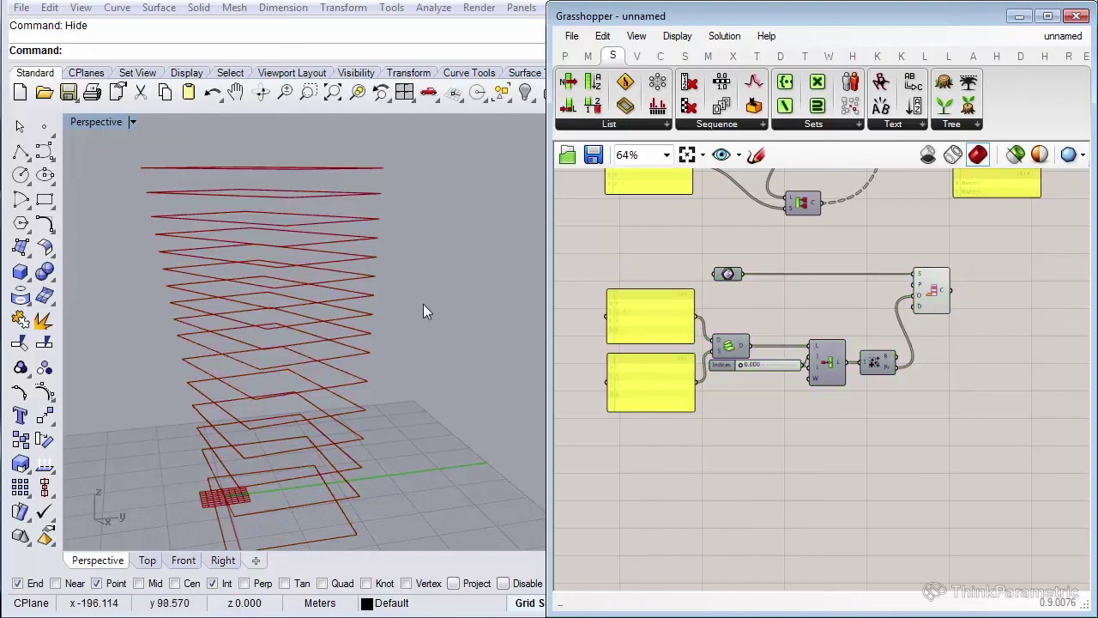
right_click_drag(387, 295, 330, 285)
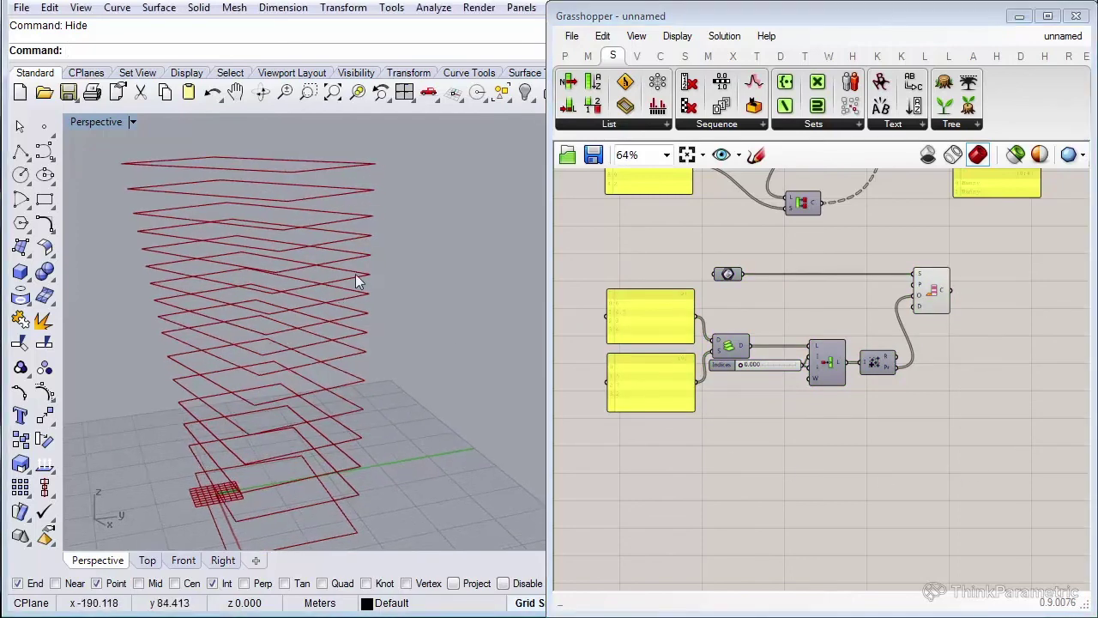